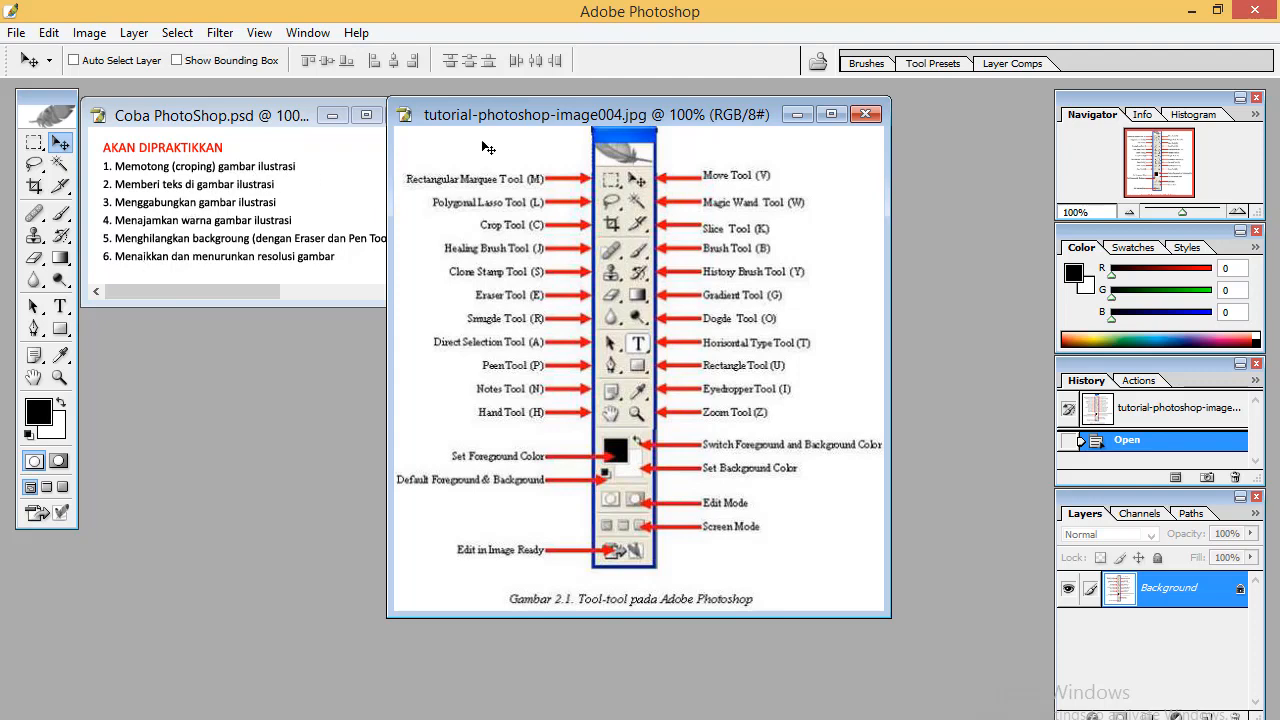
Close the tool-reference image and open 1.JPG from the Pictures folder
{"action": "left_click", "coordinate": [865, 115]}
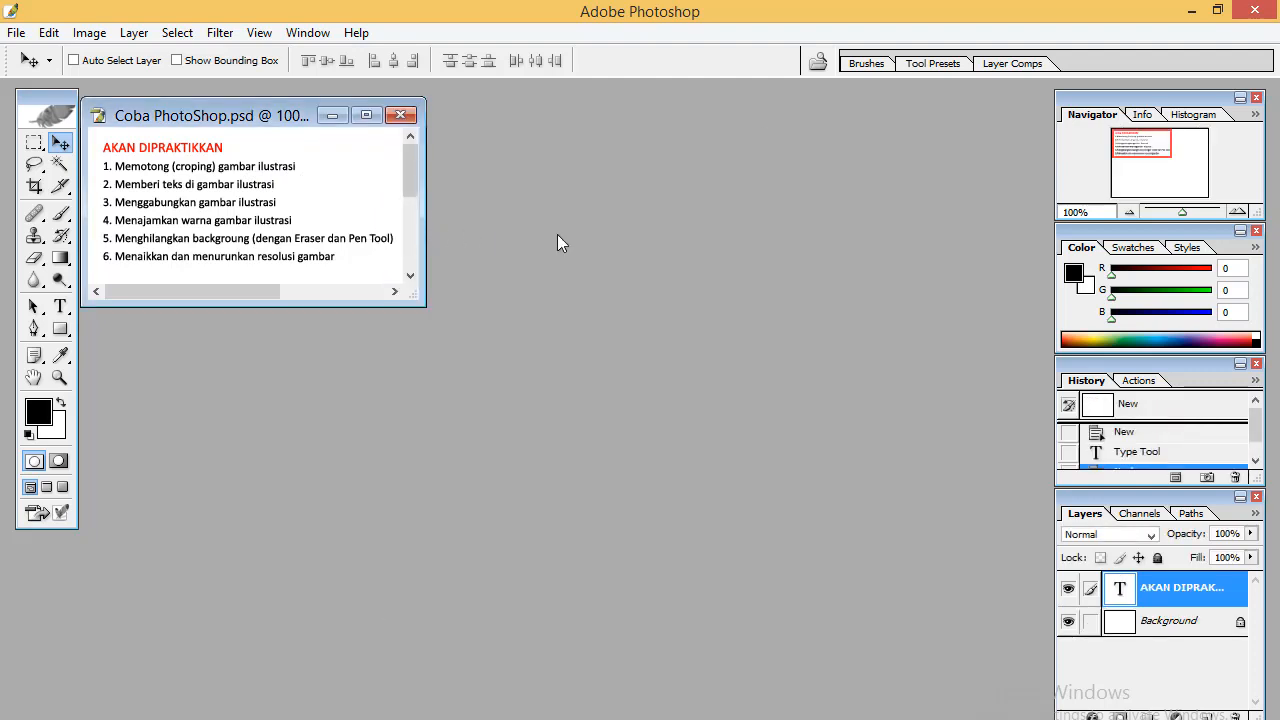
{"action": "left_click", "coordinate": [16, 32]}
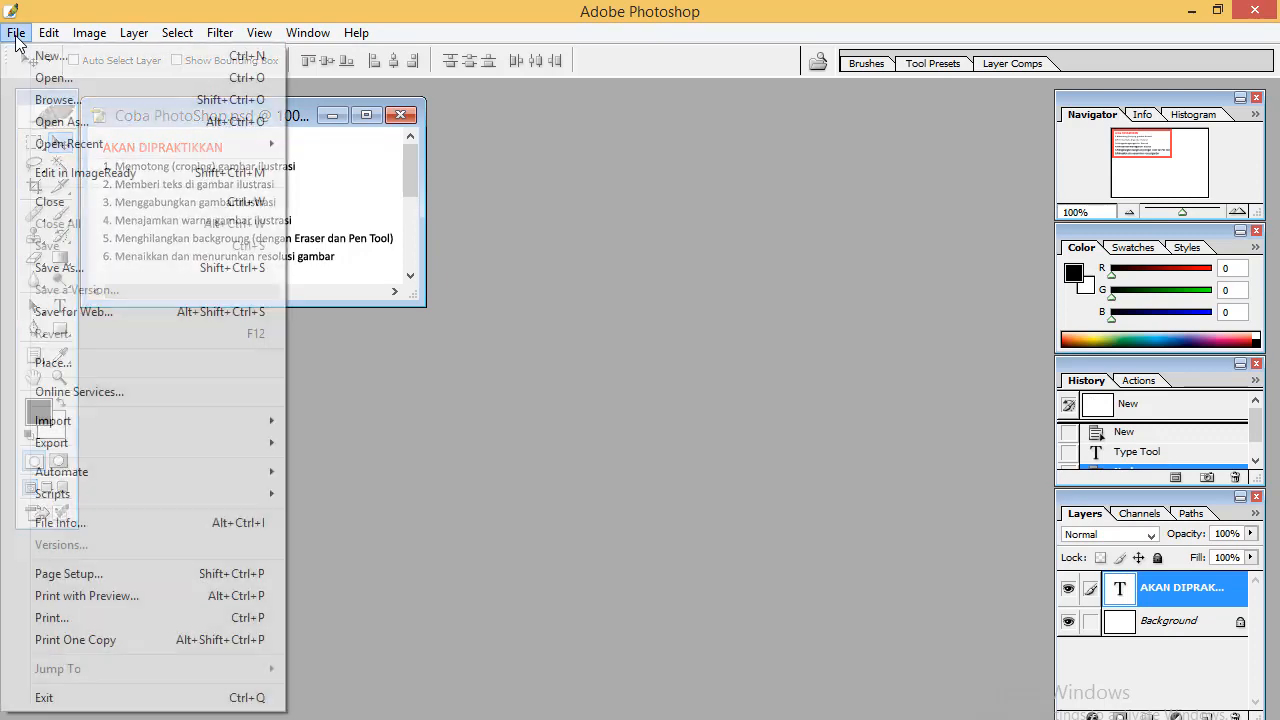
{"action": "left_click", "coordinate": [42, 79]}
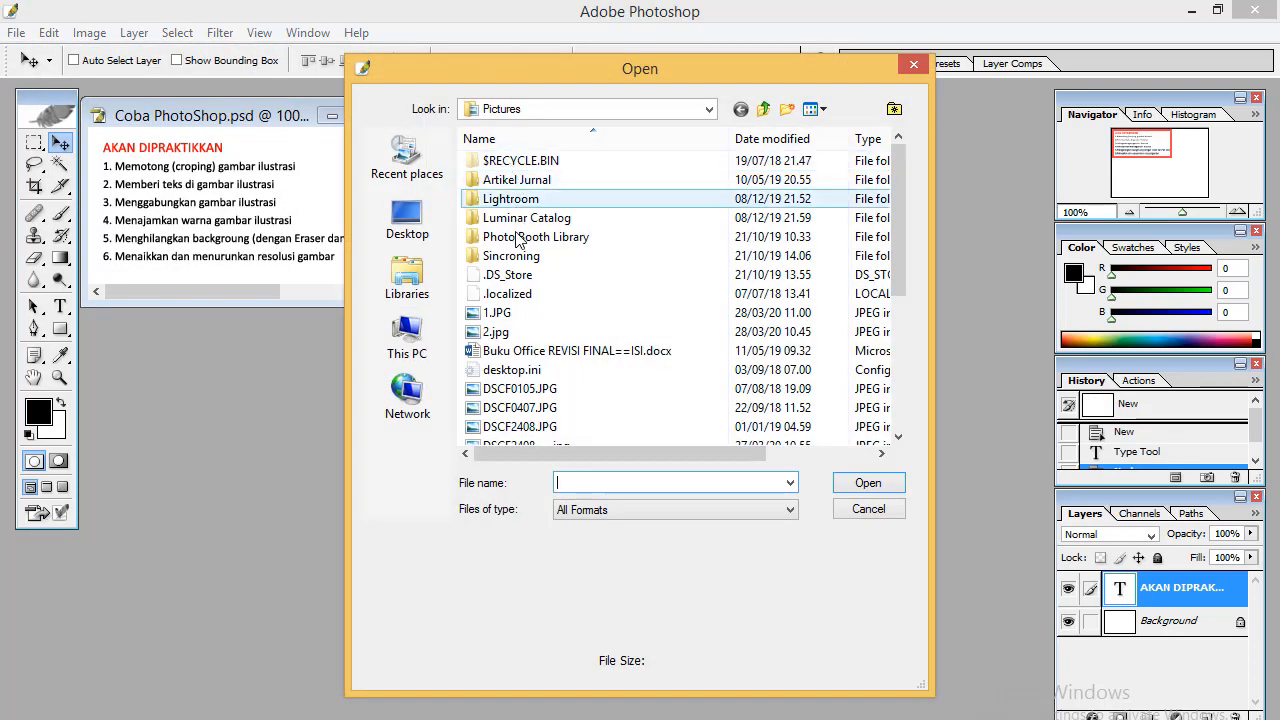
{"action": "double_click", "coordinate": [497, 312]}
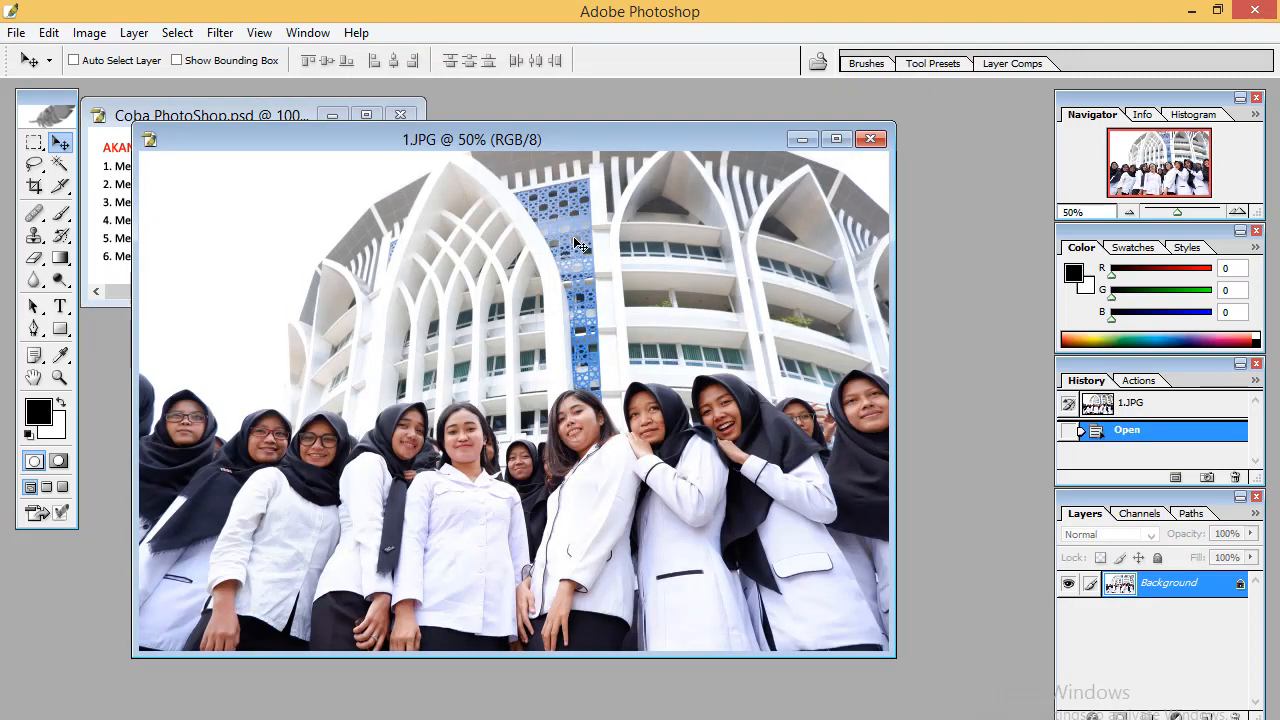
Crop the photo to a vertical section around the central group of students
{"action": "left_click_drag", "start_coordinate": [585, 134], "coordinate": [663, 110]}
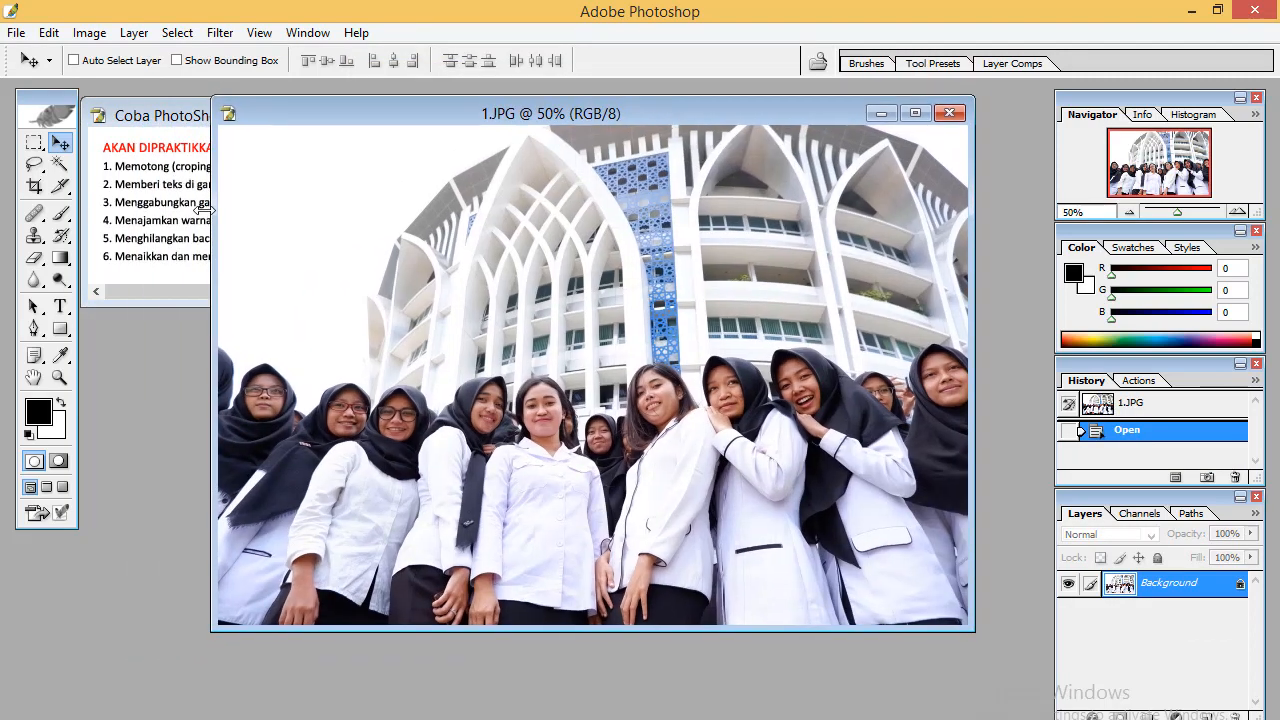
{"action": "left_click", "coordinate": [35, 190]}
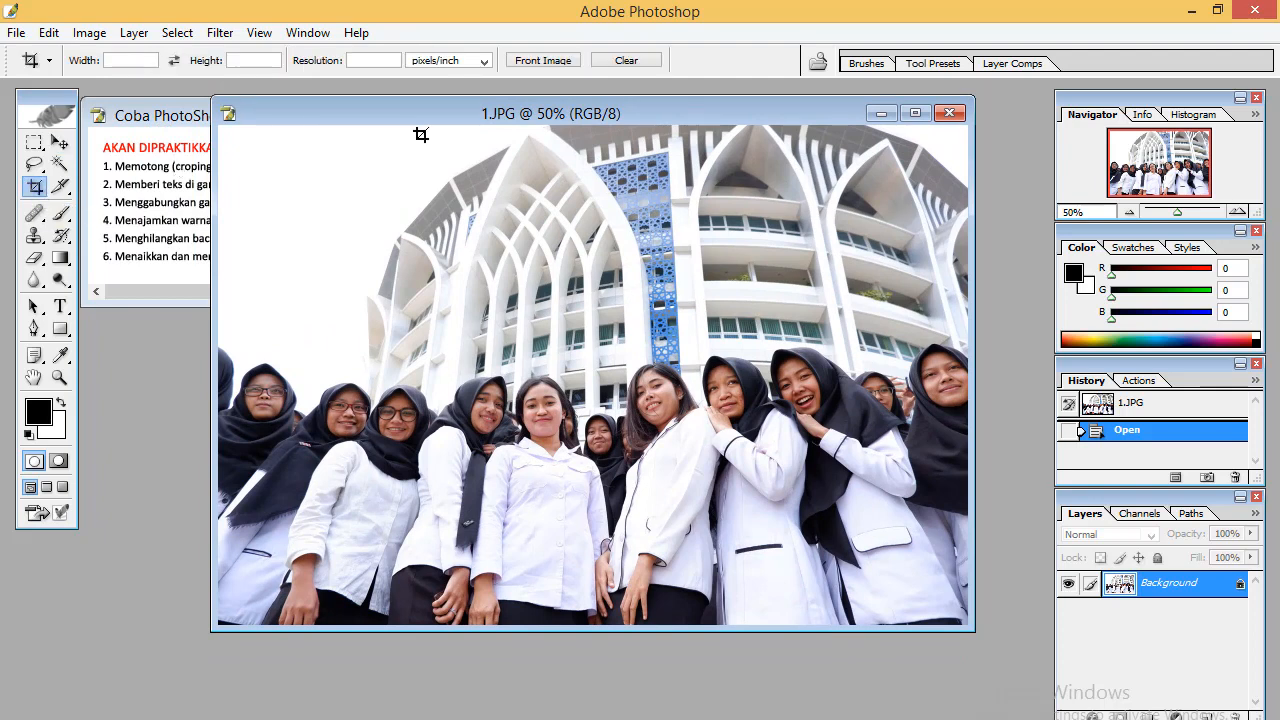
{"action": "left_click_drag", "start_coordinate": [444, 124], "coordinate": [772, 640]}
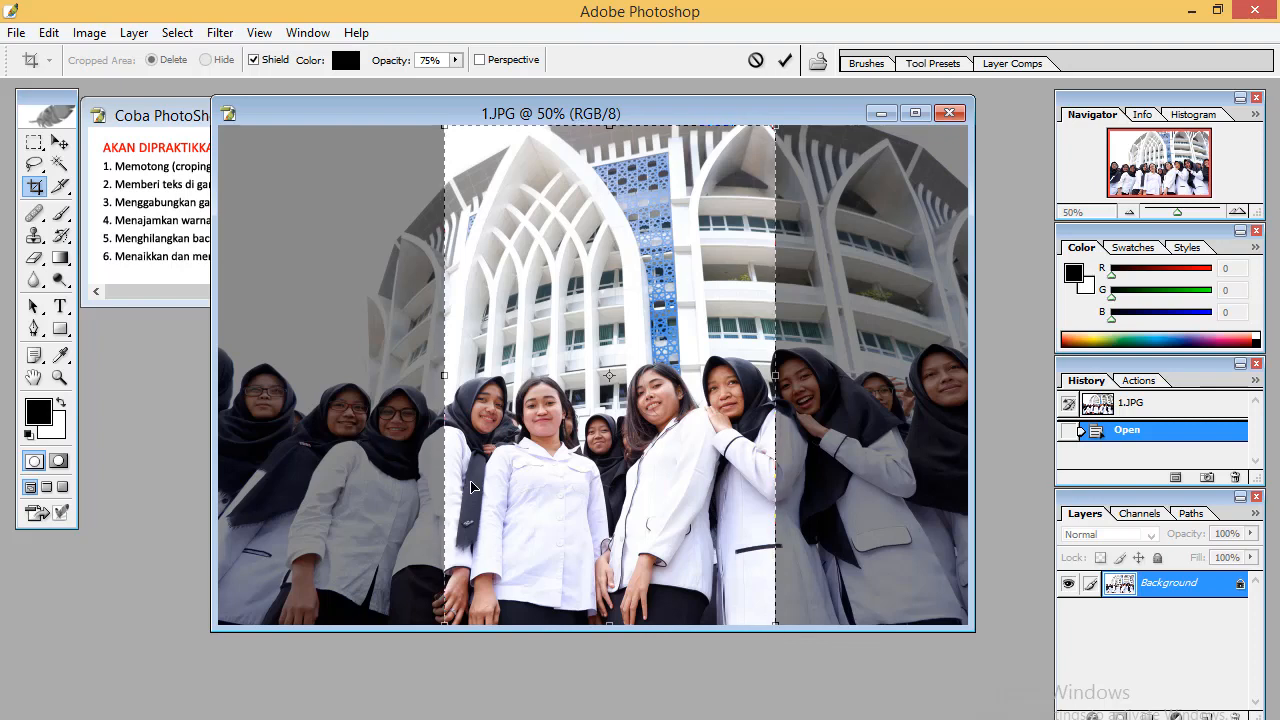
{"action": "left_click", "coordinate": [785, 62]}
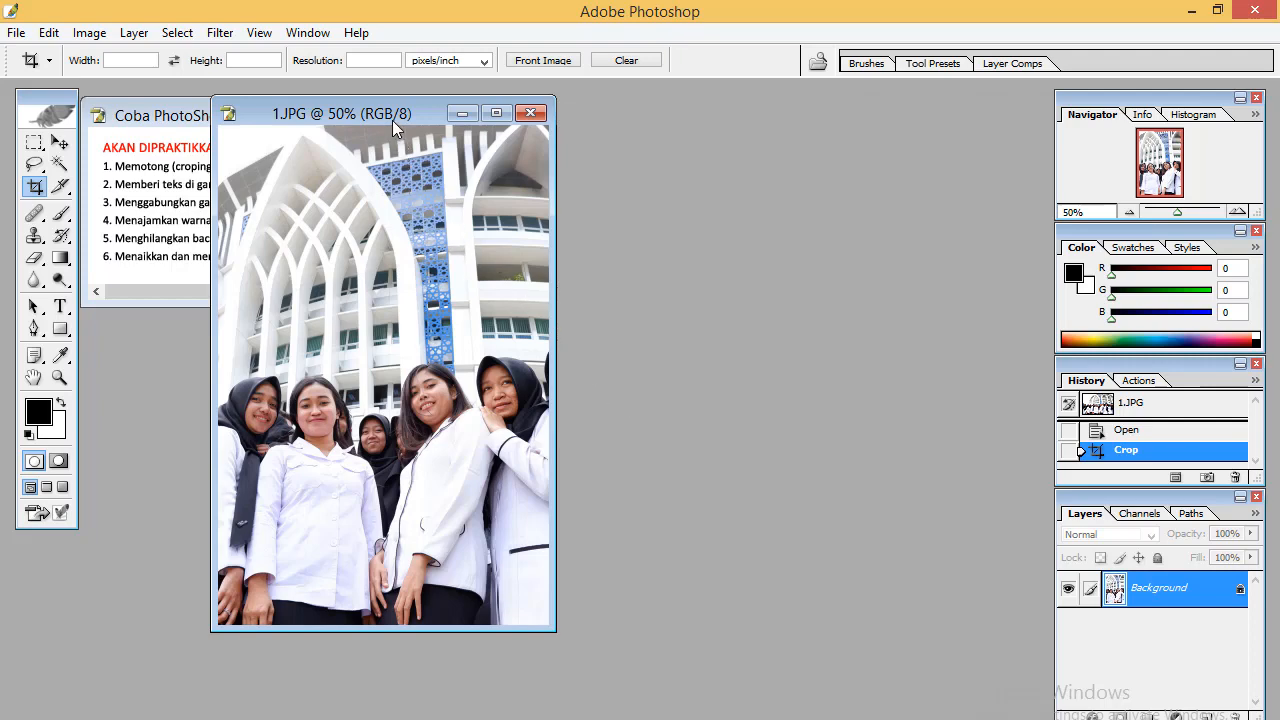
Add a text layer reading 'Sealamat Datang di PGSD UMS' over the building
{"action": "left_click_drag", "start_coordinate": [392, 120], "coordinate": [552, 106]}
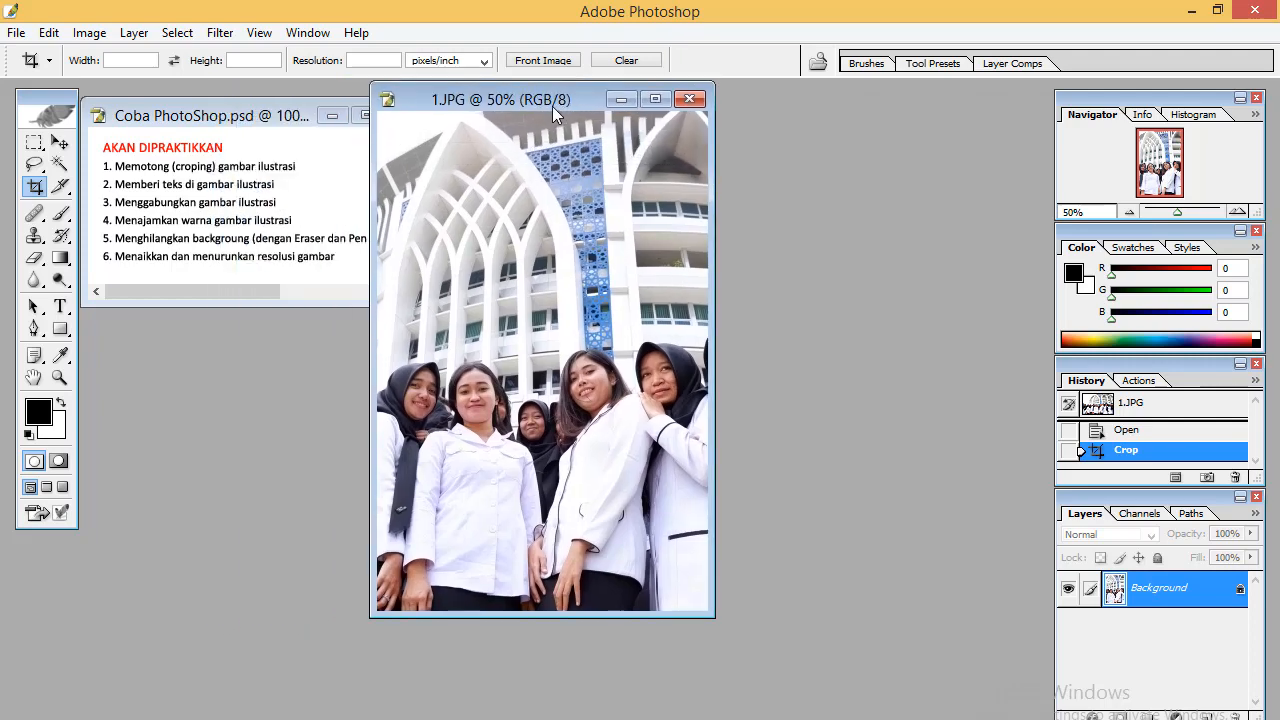
{"action": "left_click", "coordinate": [62, 310]}
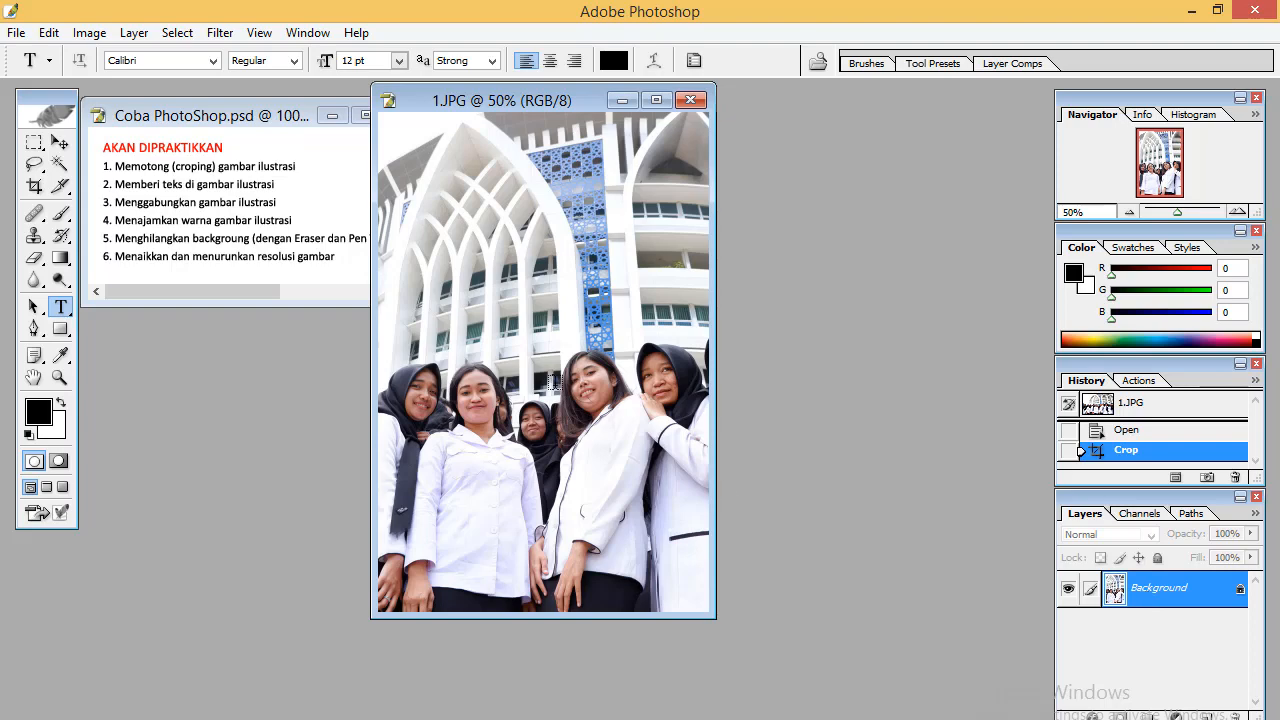
{"action": "left_click", "coordinate": [452, 311]}
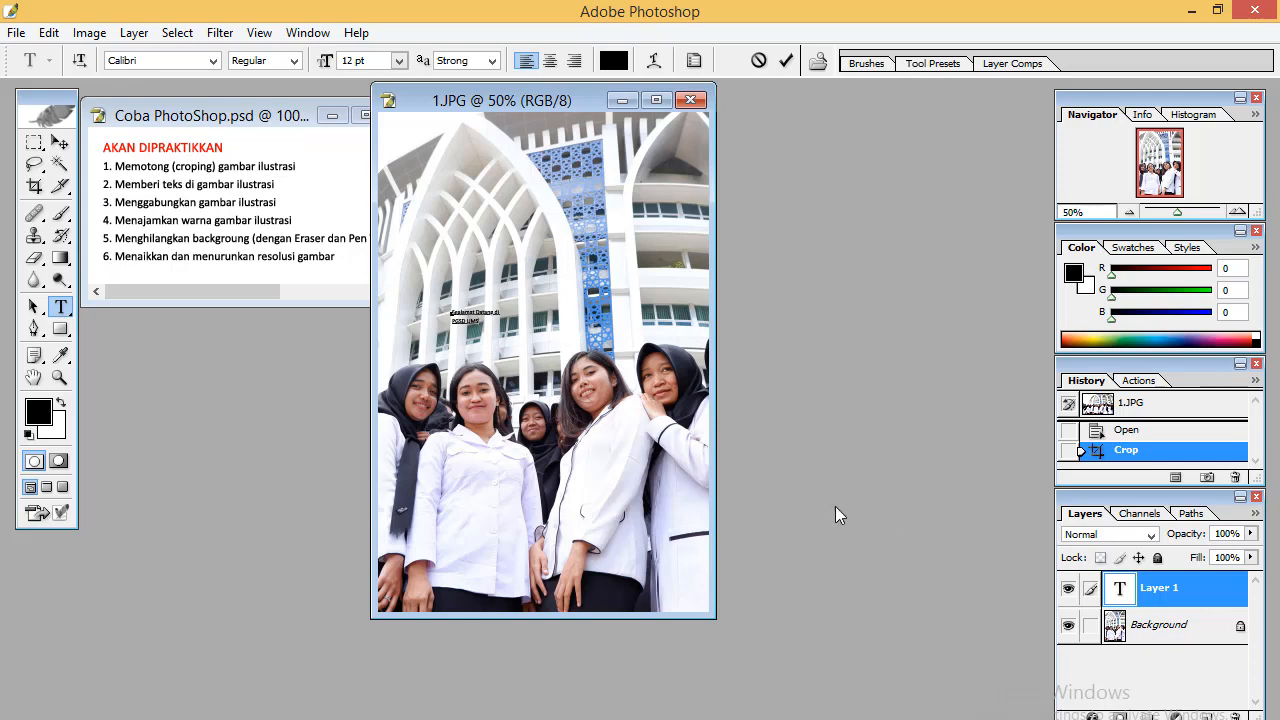
Select the text and set its colour to red
{"action": "double_click", "coordinate": [1121, 592]}
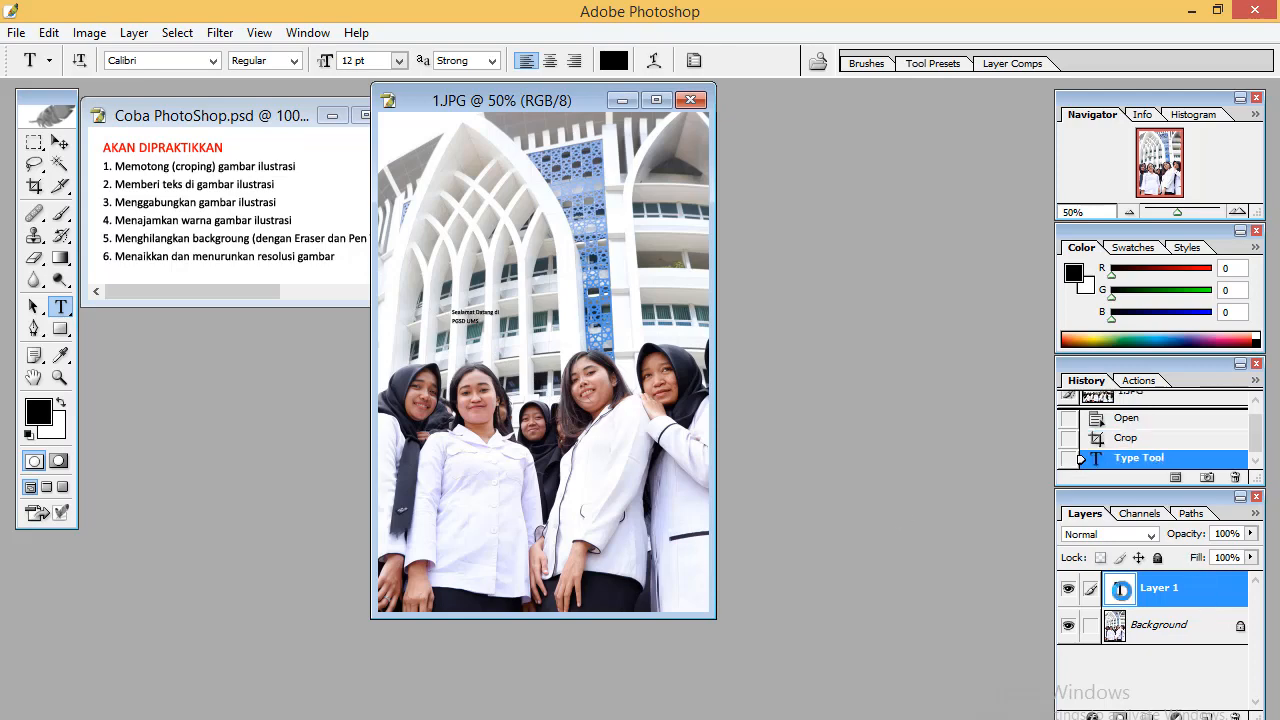
{"action": "left_click", "coordinate": [614, 62]}
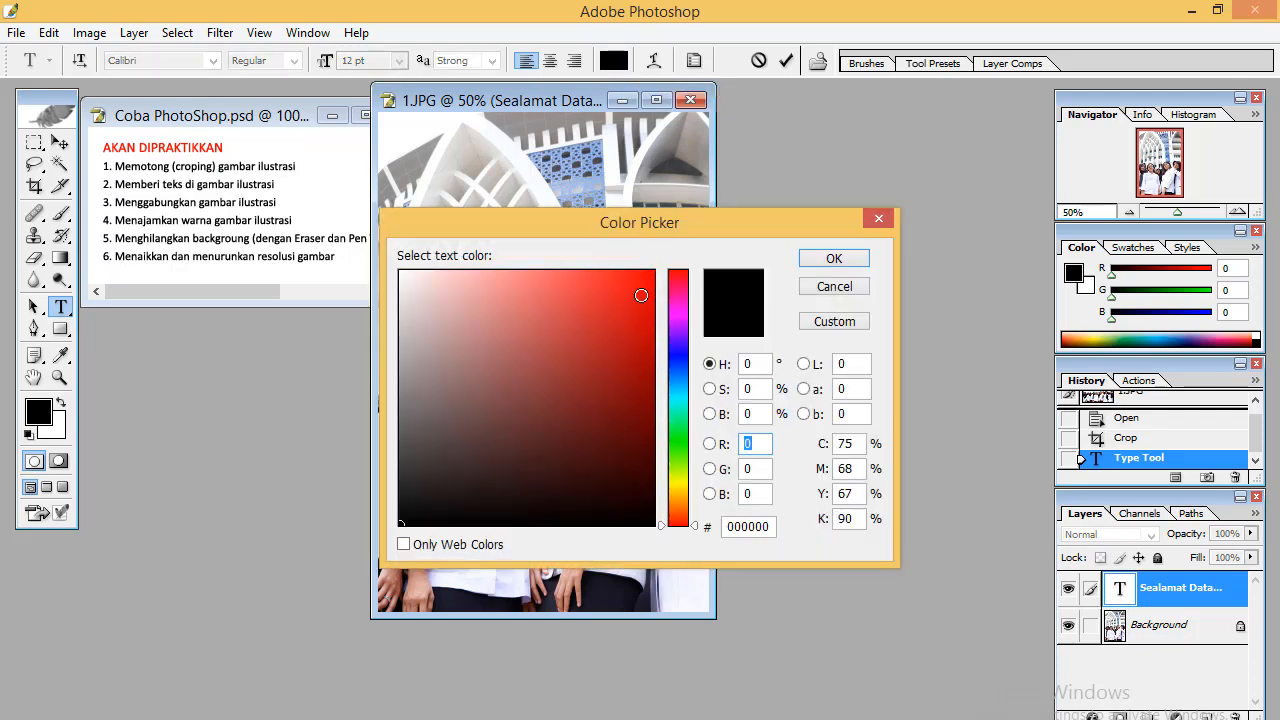
{"action": "left_click", "coordinate": [652, 272]}
{"action": "left_click", "coordinate": [827, 261]}
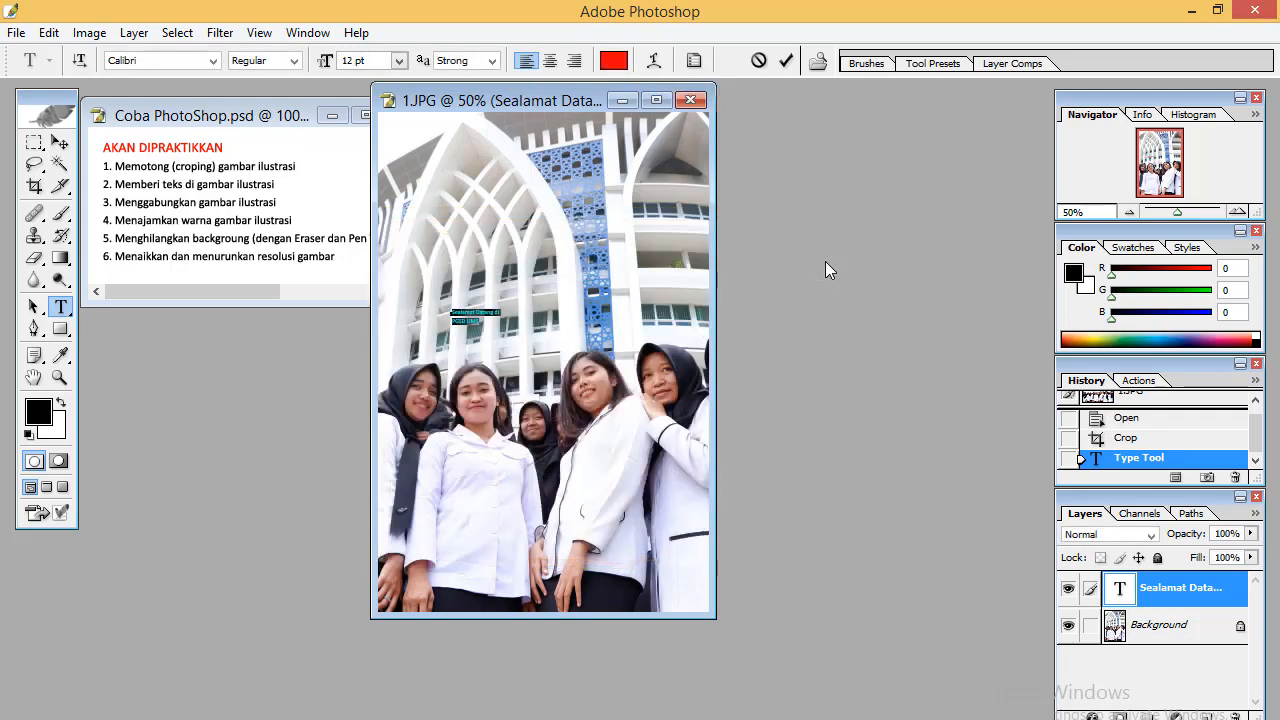
Set the text size to 36 pt and centre-align the text
{"action": "left_click", "coordinate": [398, 61]}
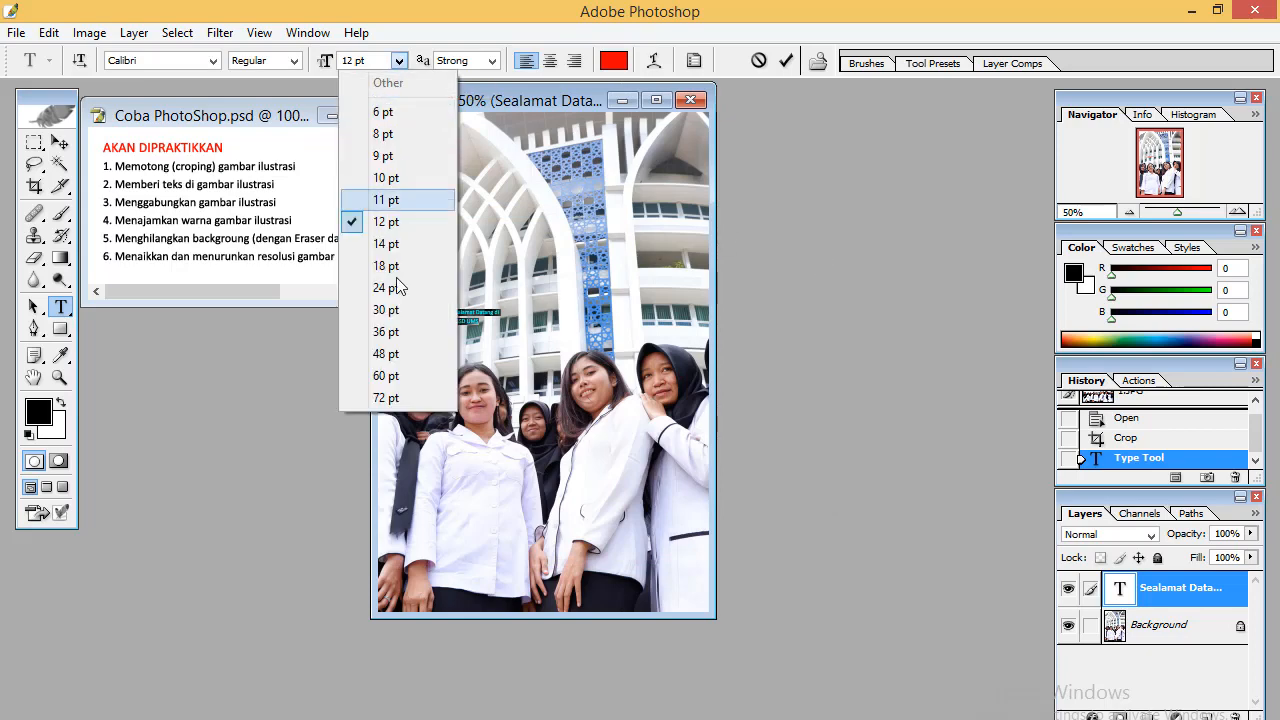
{"action": "left_click", "coordinate": [396, 310]}
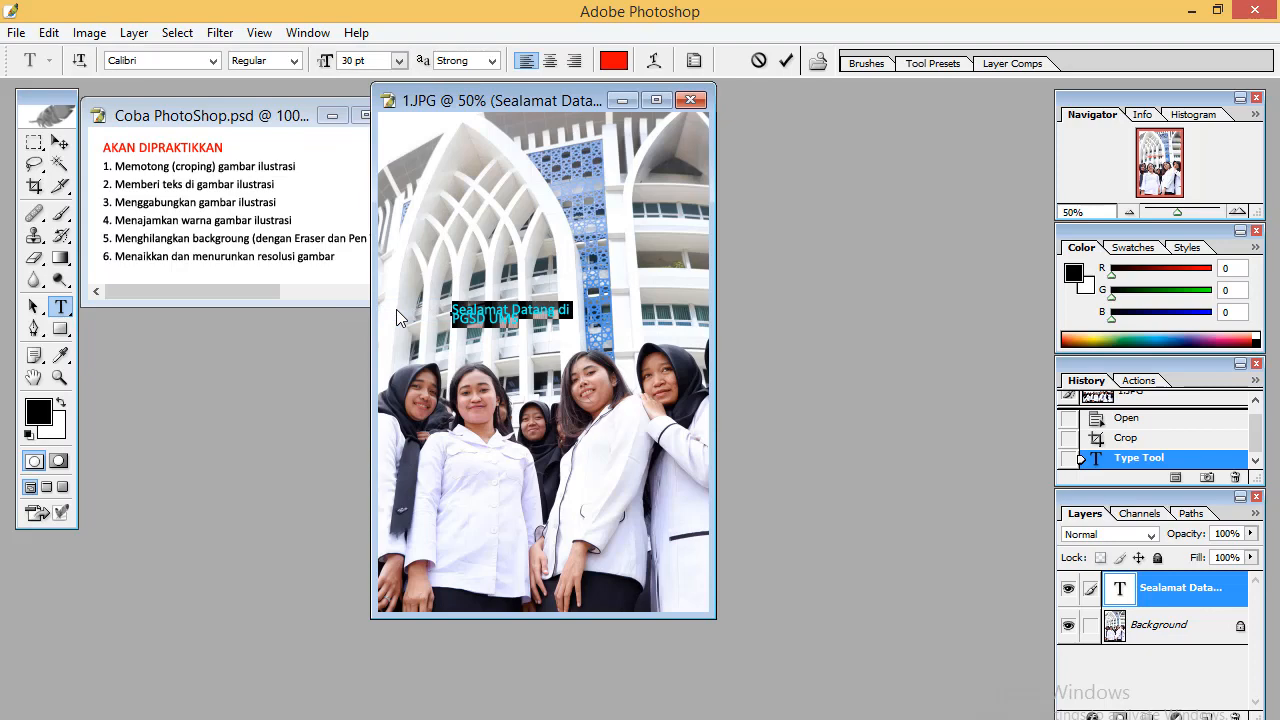
{"action": "left_click", "coordinate": [402, 63]}
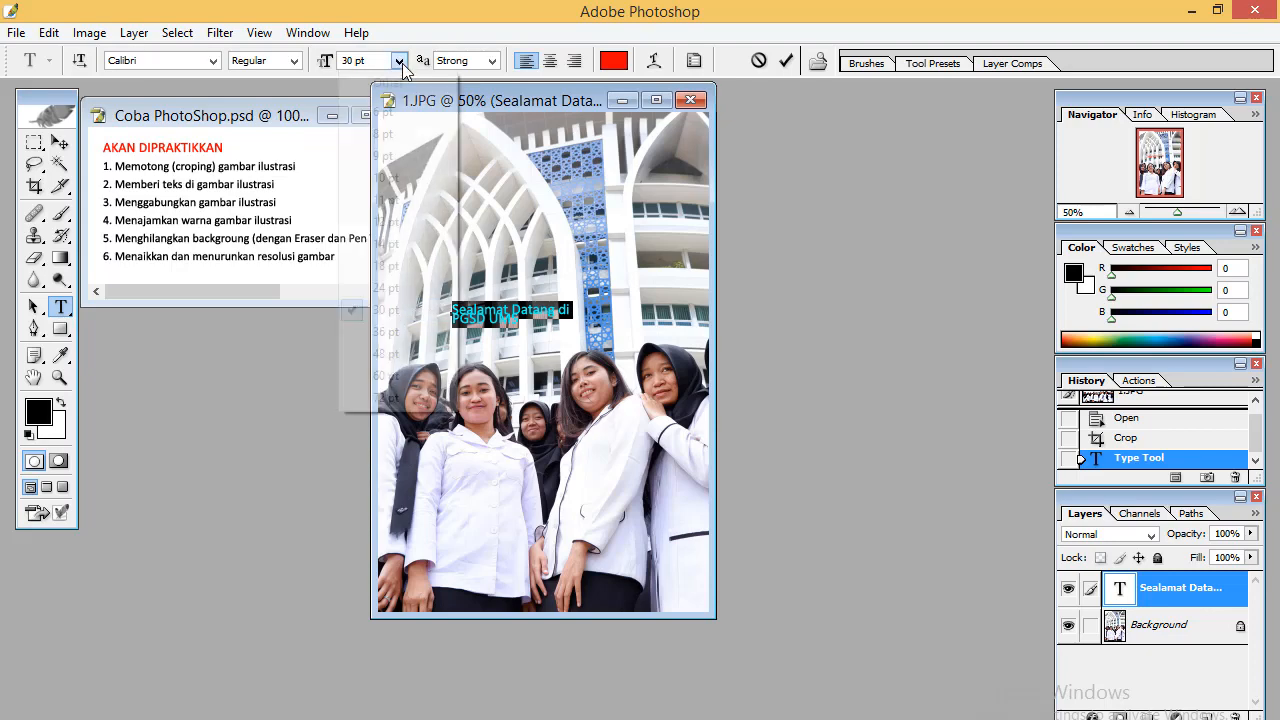
{"action": "left_click", "coordinate": [388, 333]}
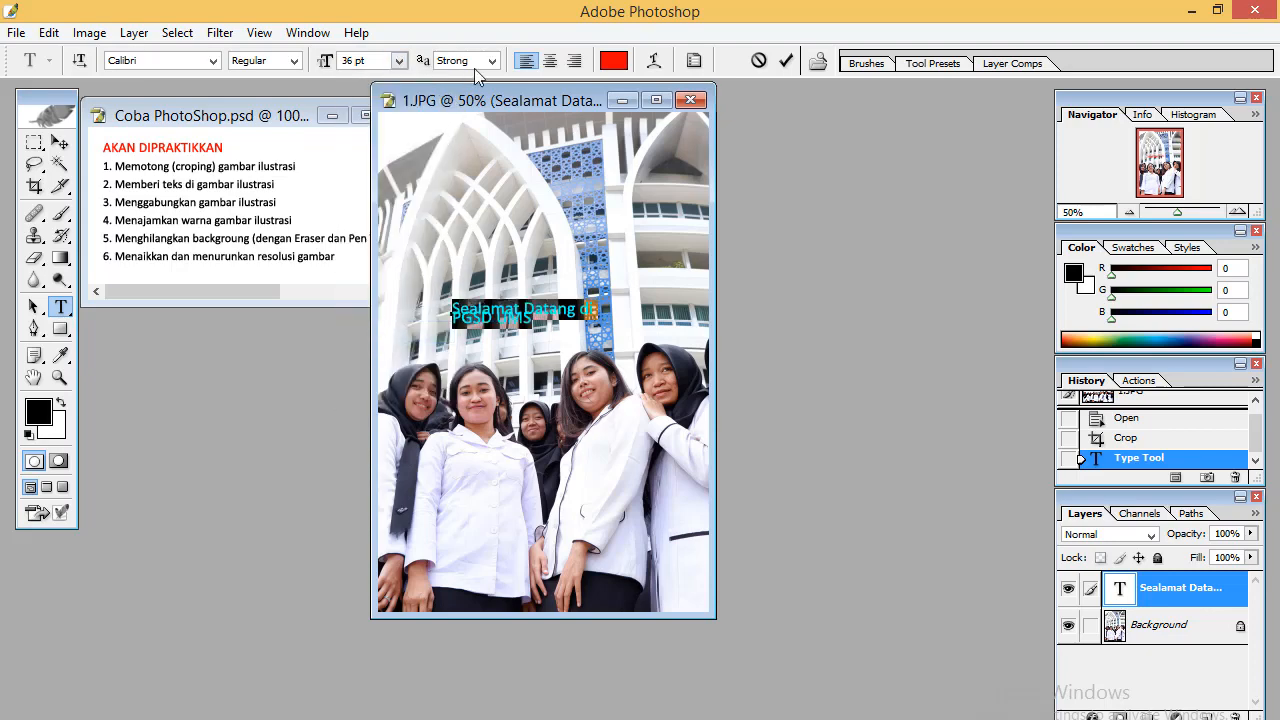
{"action": "left_click", "coordinate": [551, 62]}
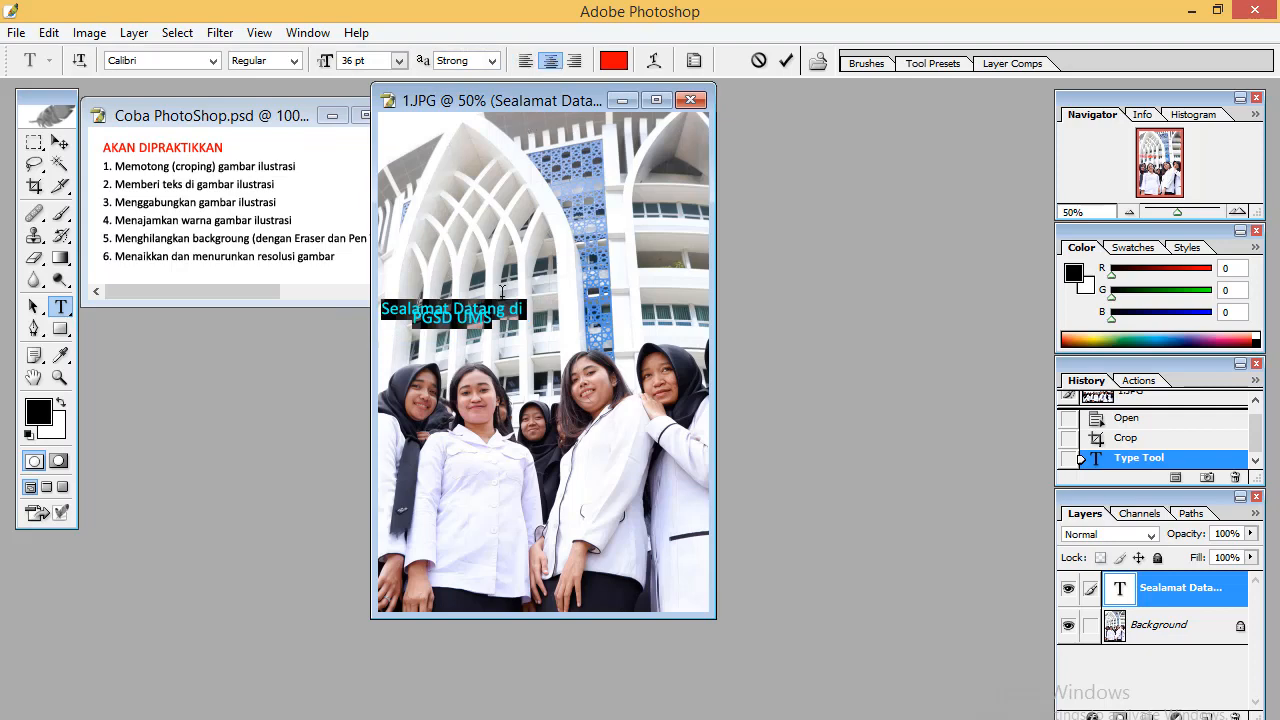
Make the text faux bold and set its leading to Auto in the Character palette
{"action": "left_click", "coordinate": [694, 62]}
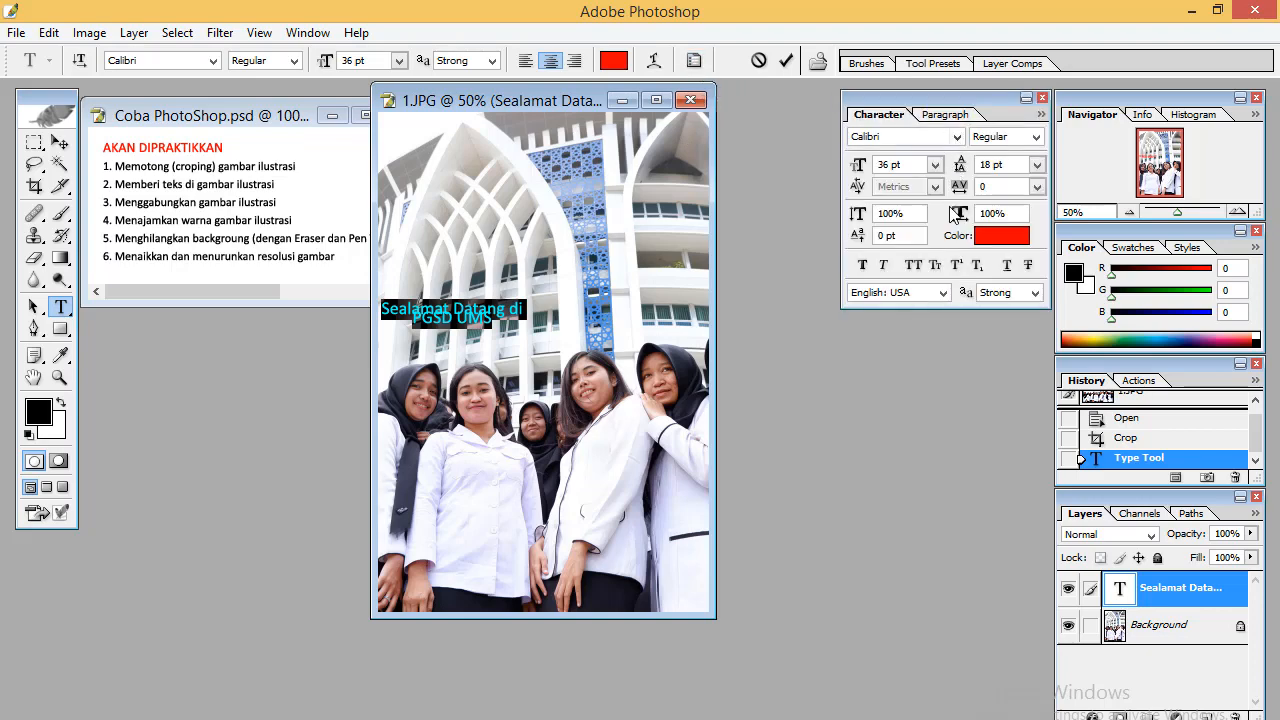
{"action": "left_click", "coordinate": [865, 267]}
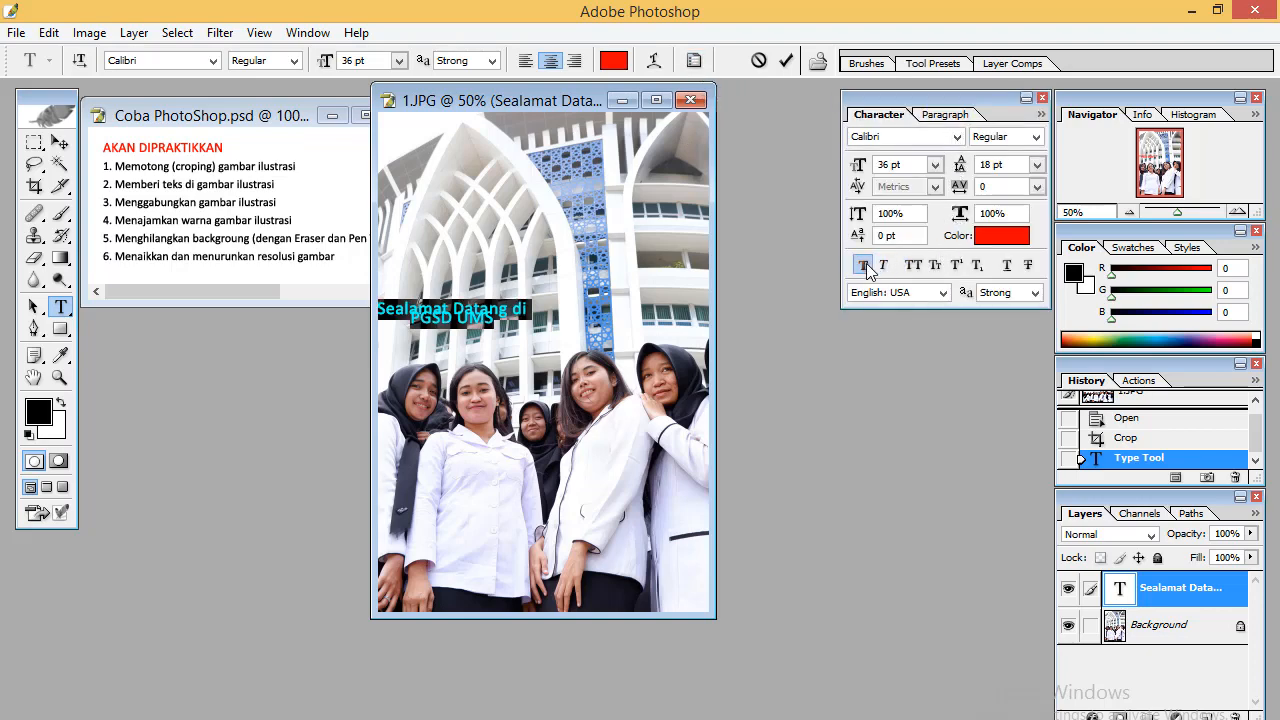
{"action": "left_click", "coordinate": [1037, 166]}
{"action": "left_click", "coordinate": [1022, 392]}
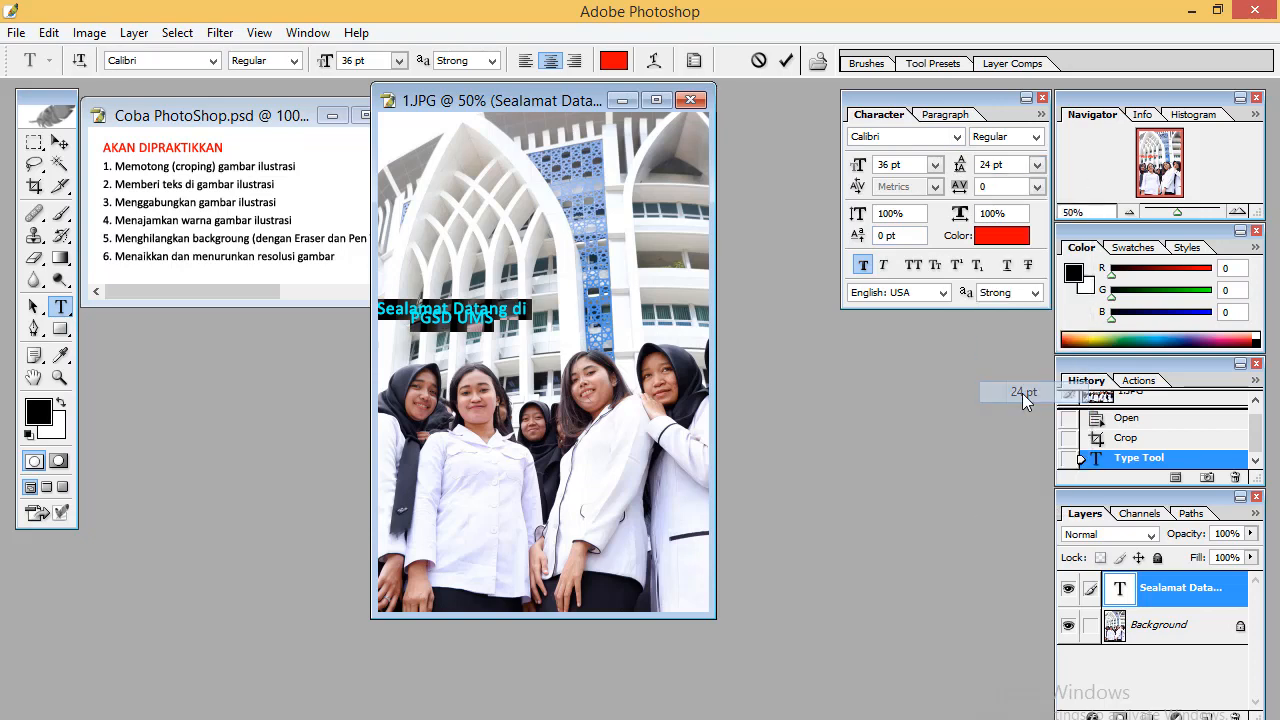
{"action": "left_click", "coordinate": [1037, 164]}
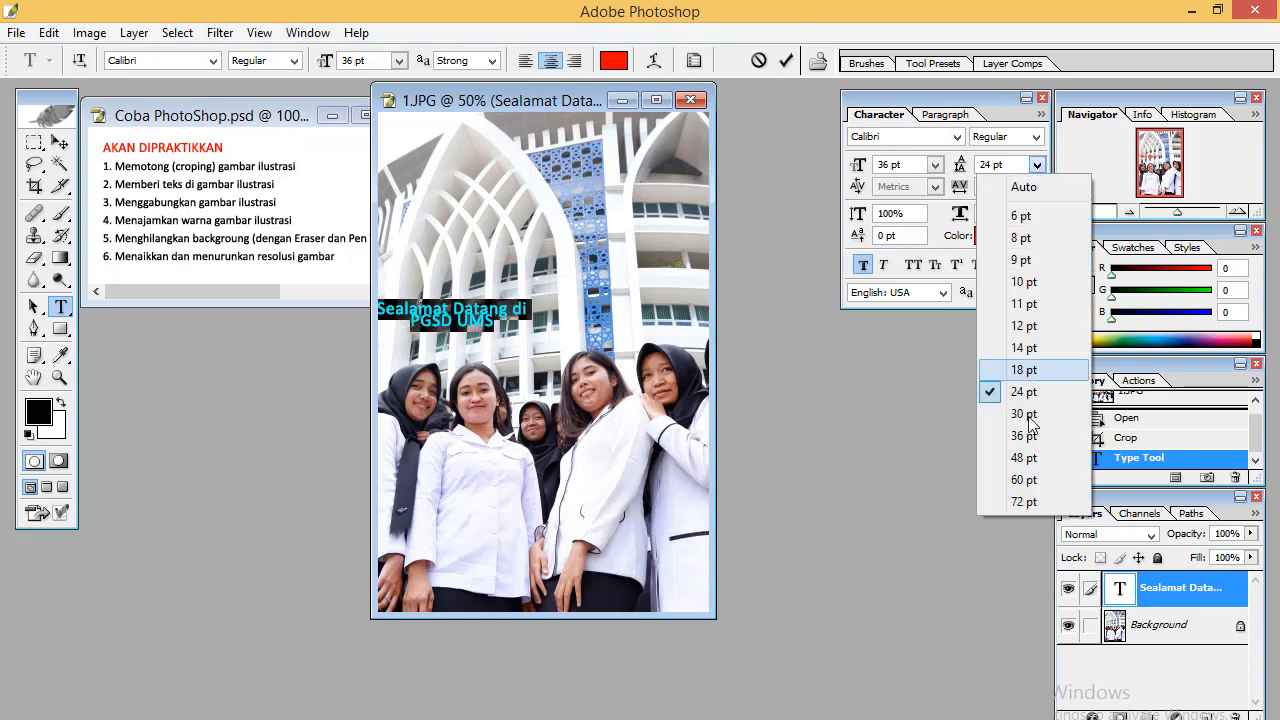
{"action": "left_click", "coordinate": [1024, 187]}
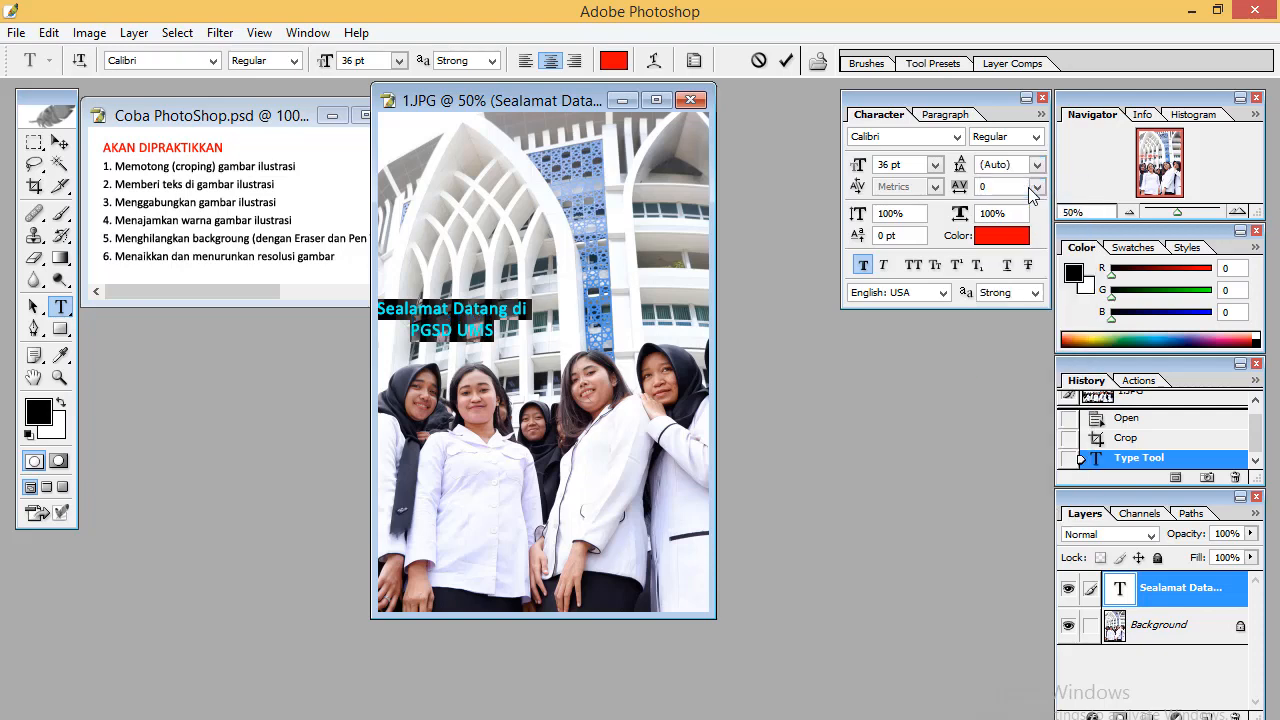
Commit the text and move it to the centre of the building, above the group
{"action": "left_click", "coordinate": [60, 143]}
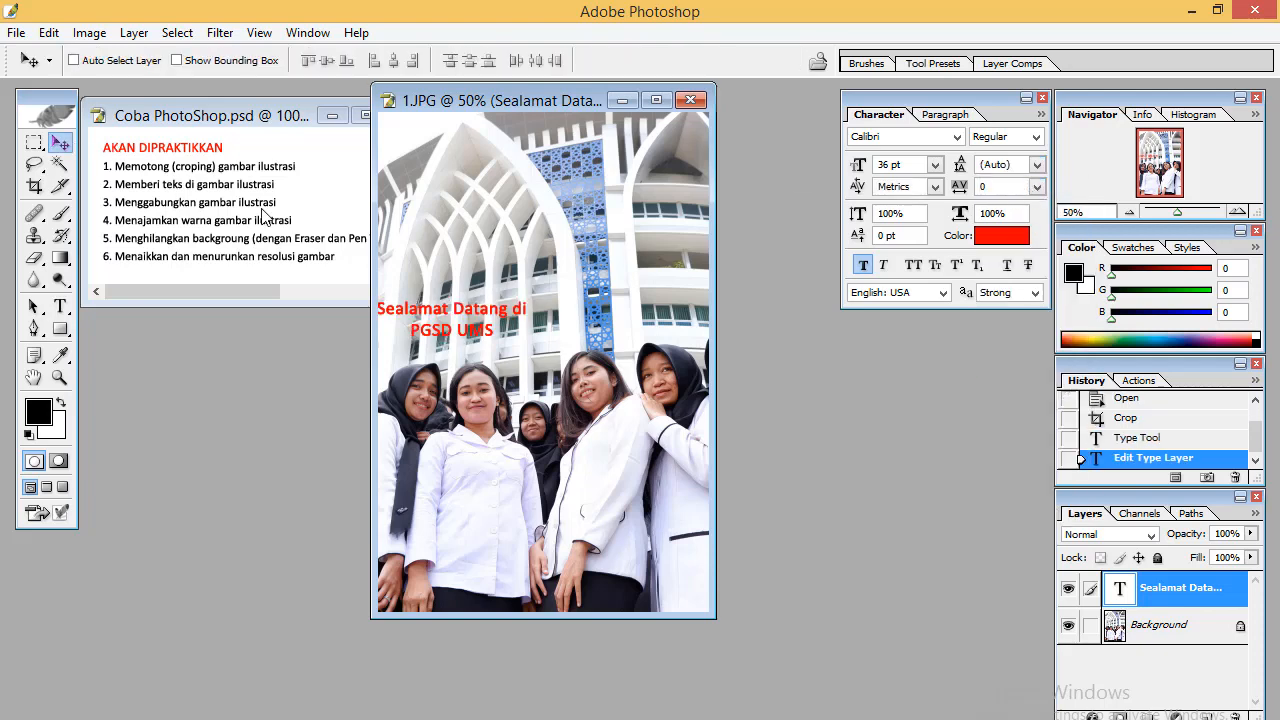
{"action": "left_click_drag", "start_coordinate": [440, 328], "coordinate": [521, 305]}
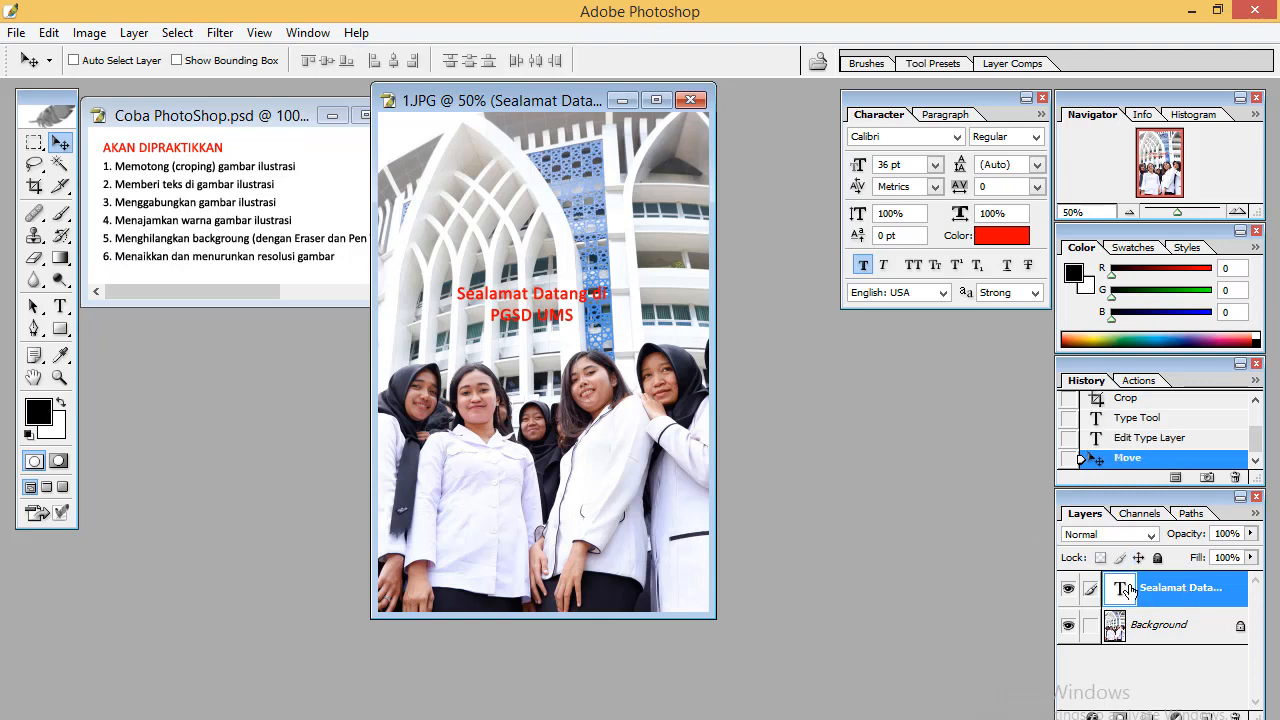
Correct the text to read 'Selamat Datang di PGSD UMS' and commit the edit
{"action": "double_click", "coordinate": [1125, 590]}
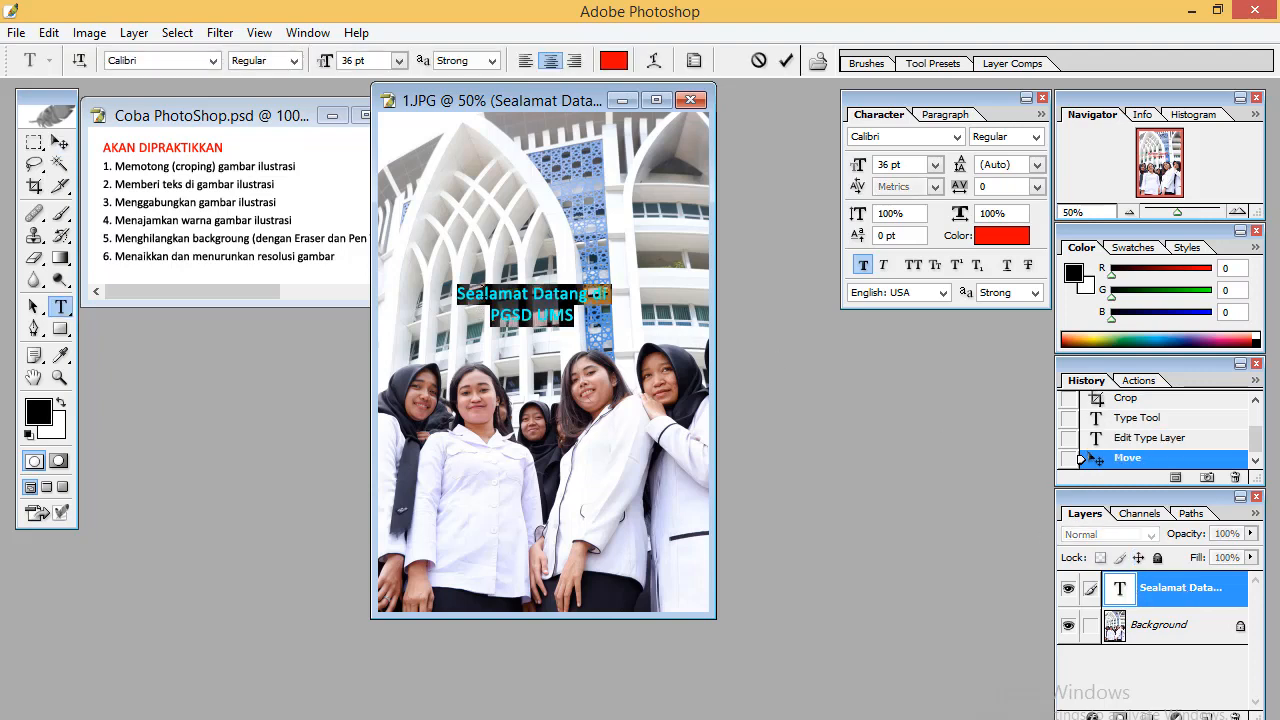
{"action": "left_click", "coordinate": [529, 297]}
{"action": "key", "text": "BackSpace"}
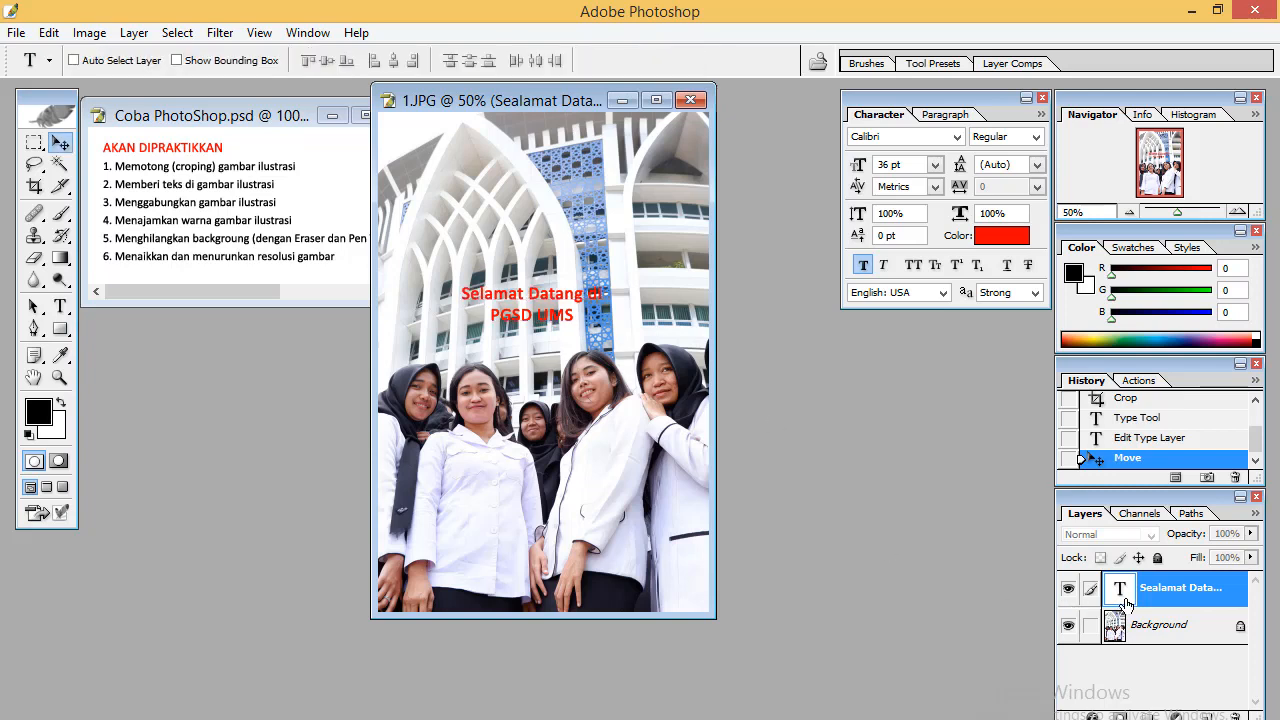
{"action": "key", "text": "ctrl+a"}
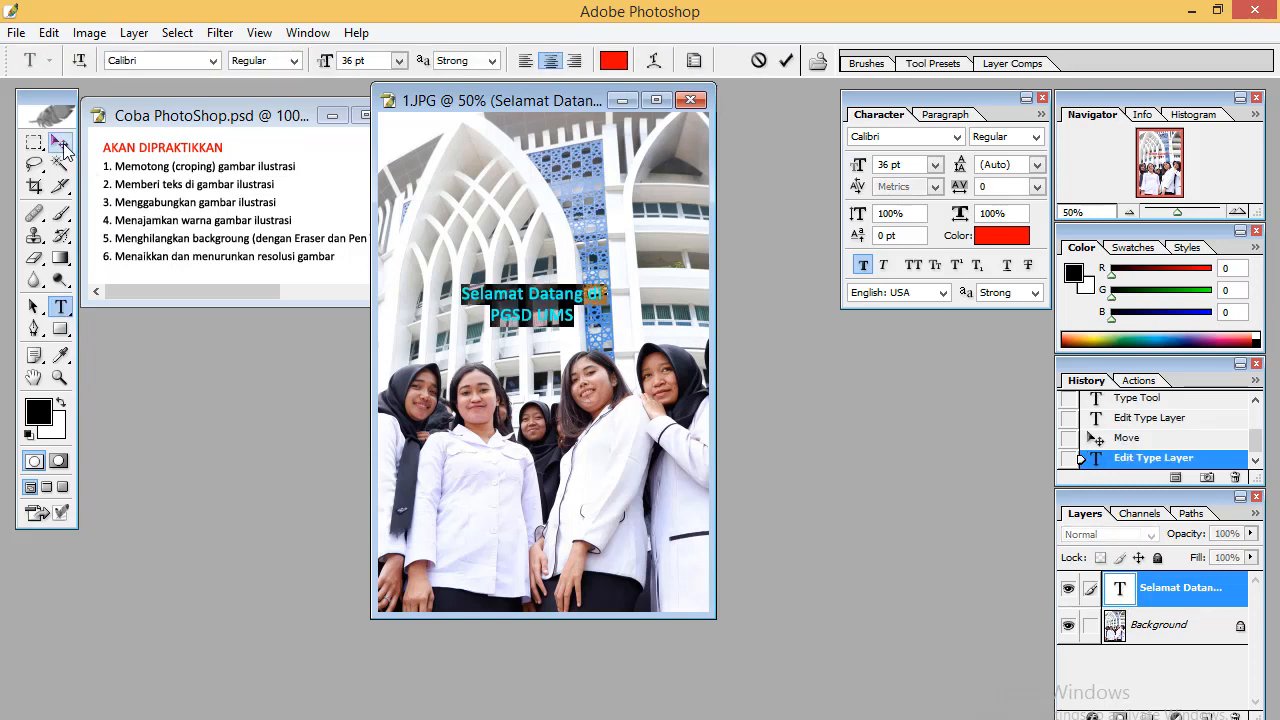
{"action": "left_click", "coordinate": [61, 145]}
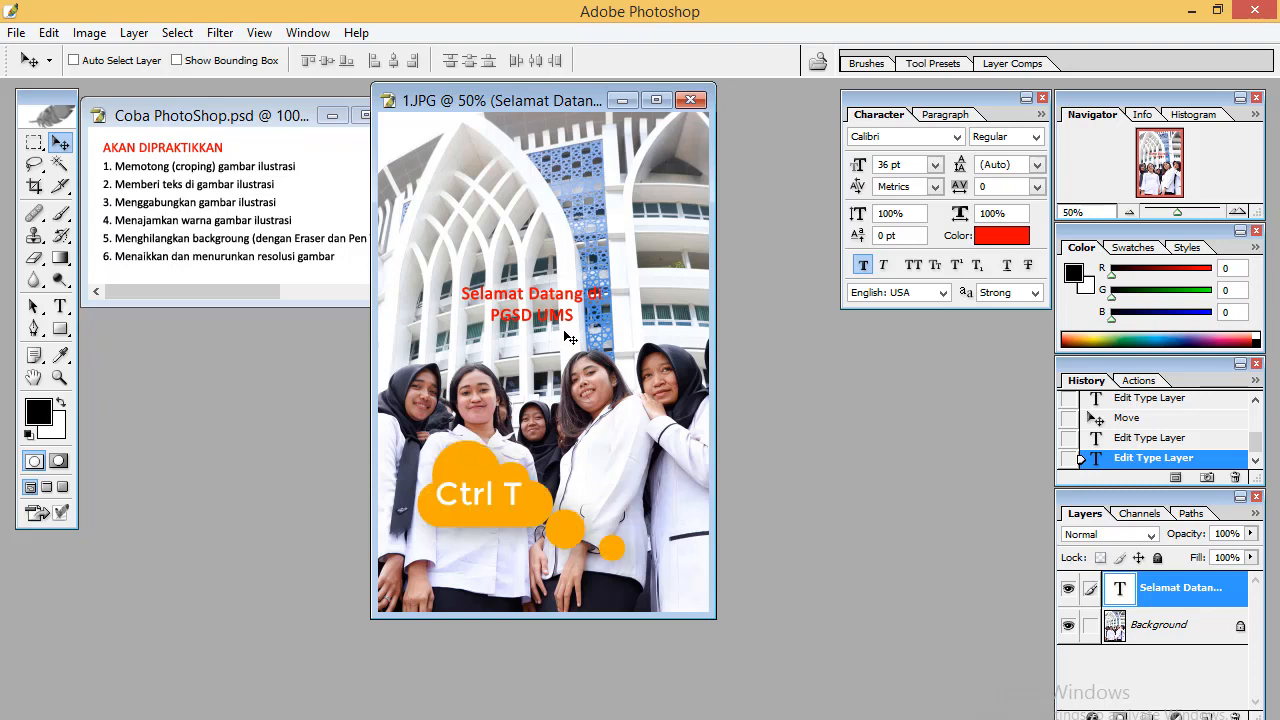
Scale the title text proportionally to about 168% with Free Transform, apply it, and nudge the text lower
{"action": "key", "text": "ctrl+t"}
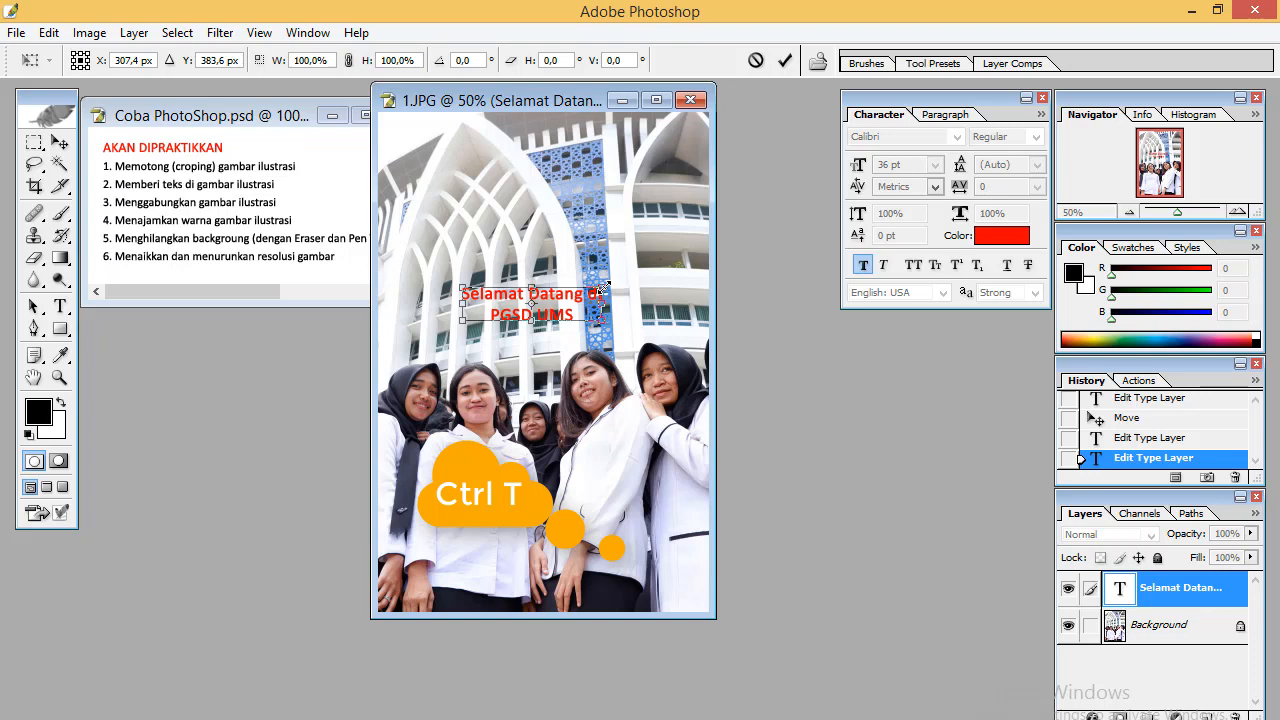
{"action": "left_click_drag", "start_coordinate": [601, 289], "coordinate": [594, 210]}
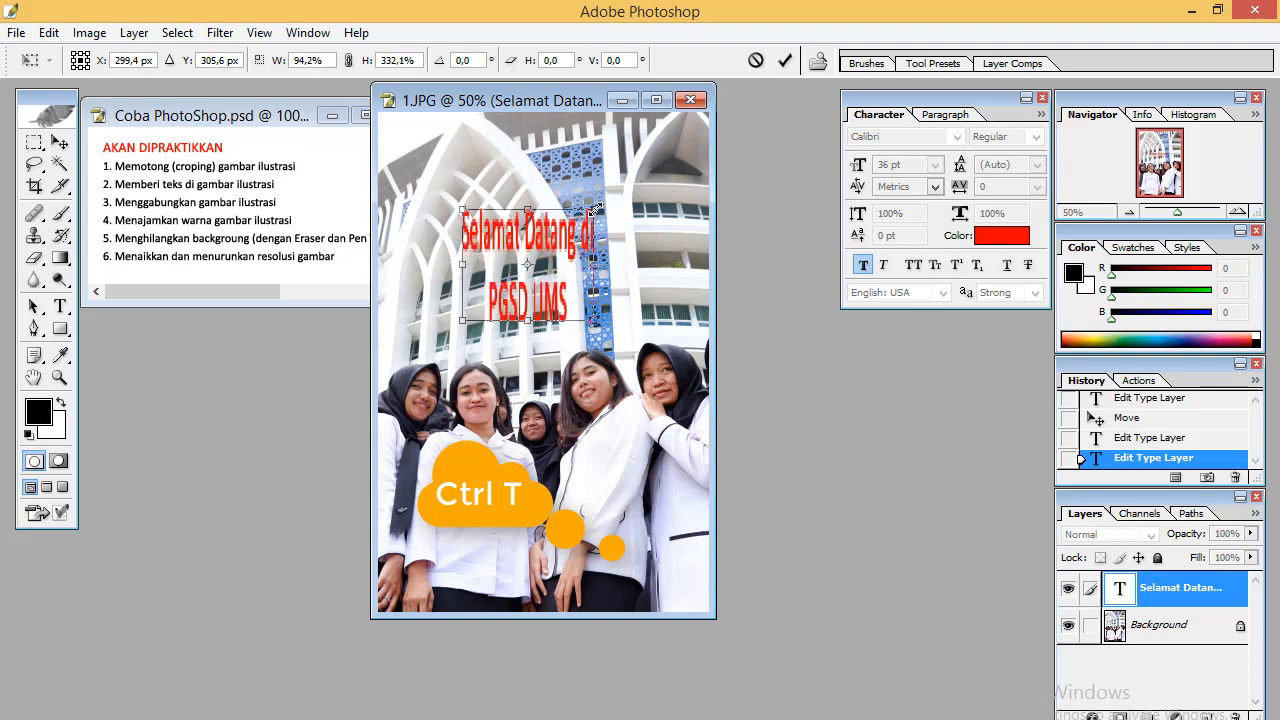
{"action": "left_click", "coordinate": [347, 61]}
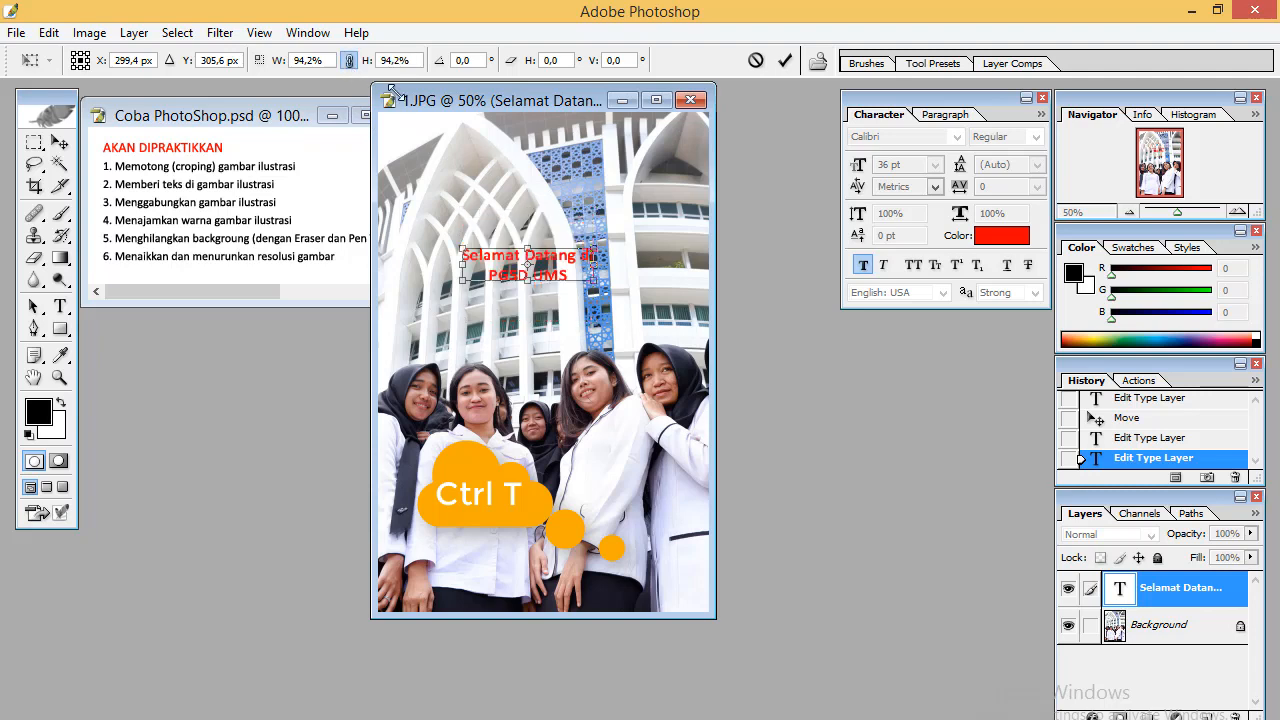
{"action": "left_click_drag", "start_coordinate": [594, 252], "coordinate": [622, 259]}
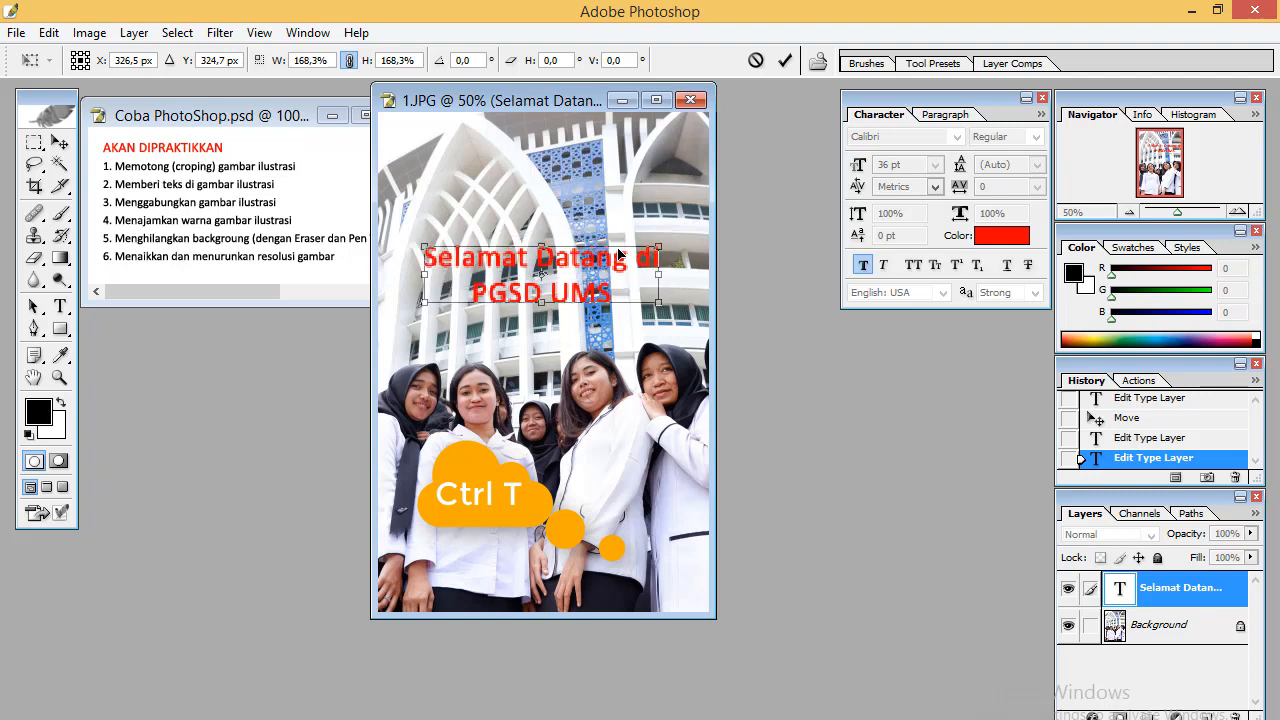
{"action": "left_click", "coordinate": [60, 143]}
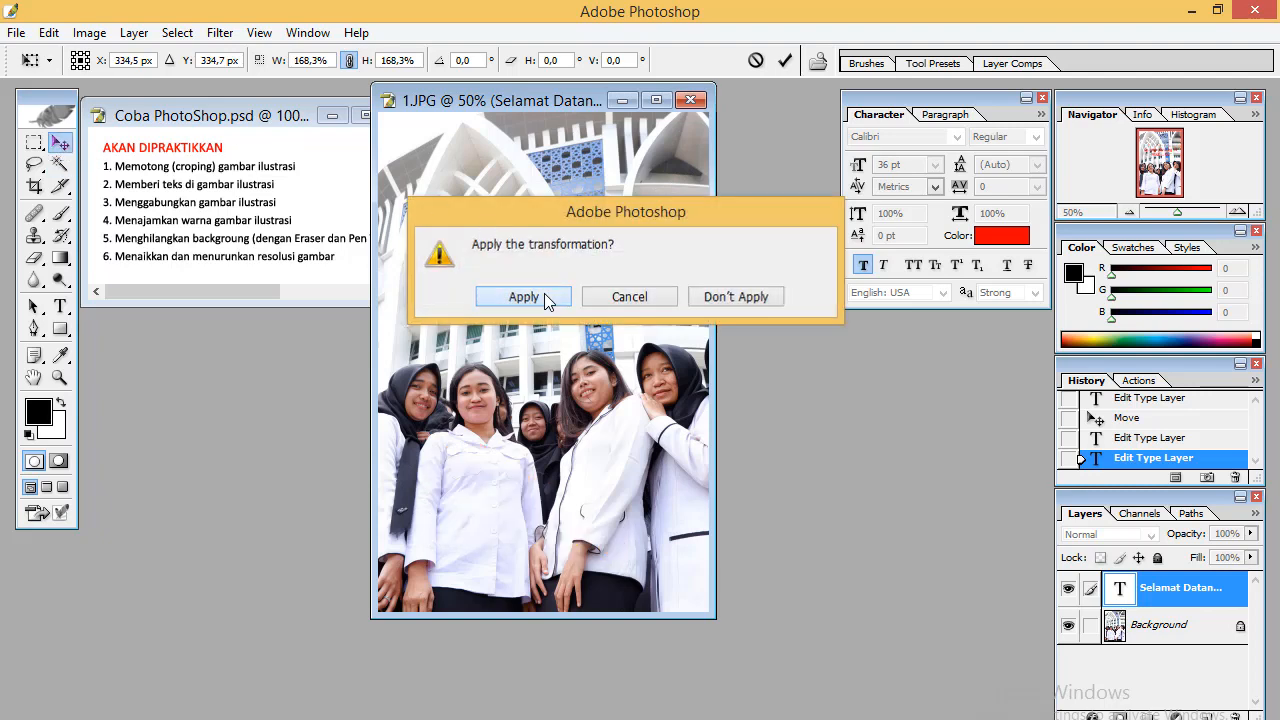
{"action": "left_click", "coordinate": [544, 296]}
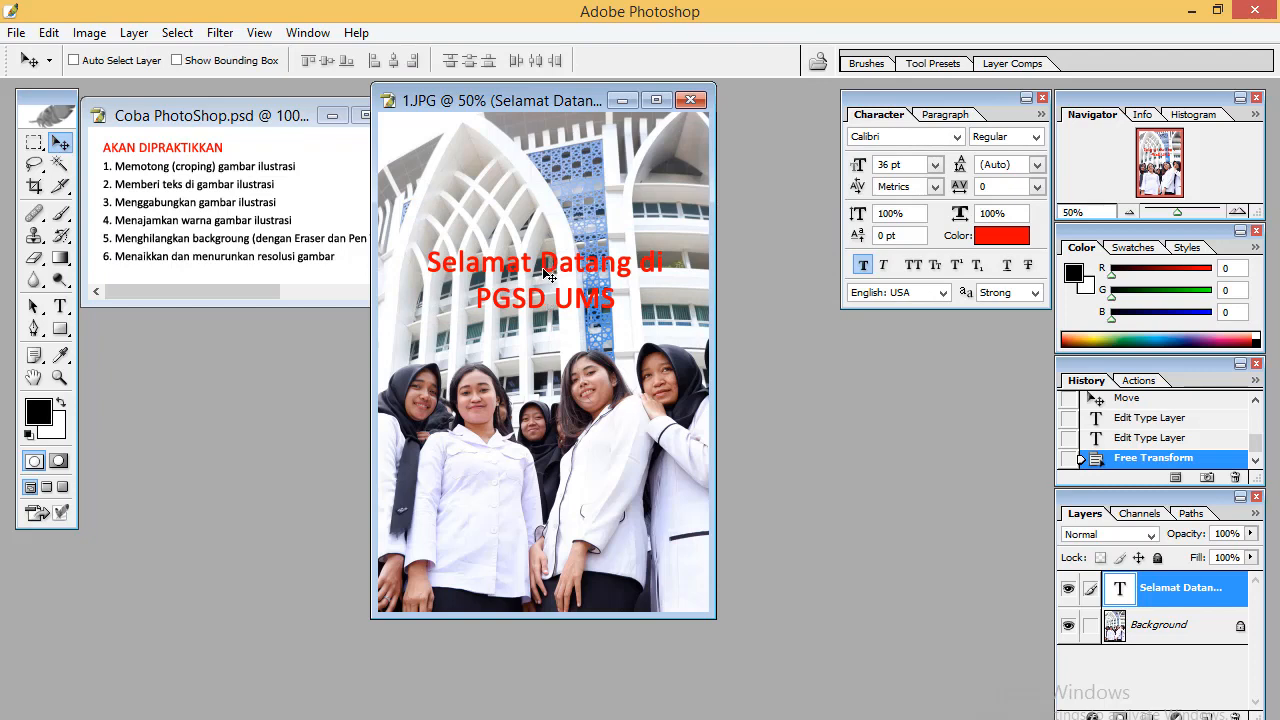
{"action": "left_click_drag", "start_coordinate": [544, 274], "coordinate": [545, 300]}
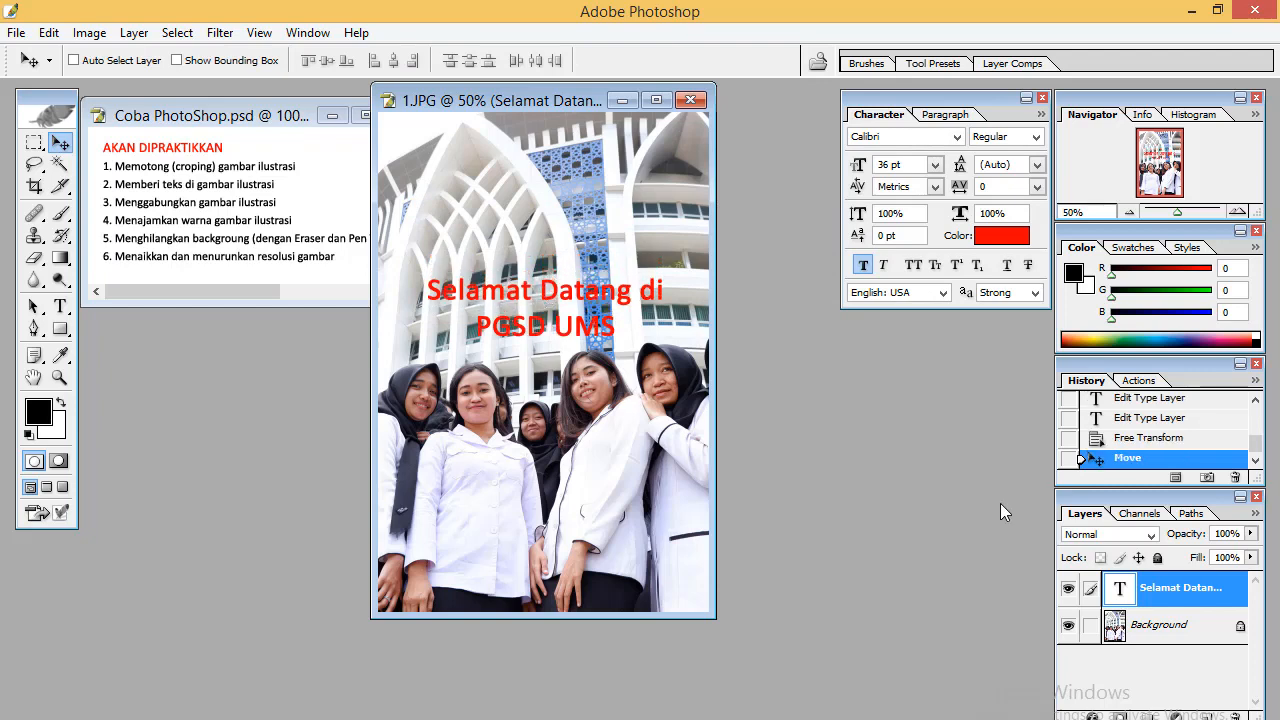
Open Blending Options for the text layer and enable Drop Shadow and Outer Glow in Layer Style
{"action": "right_click", "coordinate": [1118, 598]}
{"action": "left_click", "coordinate": [1118, 598]}
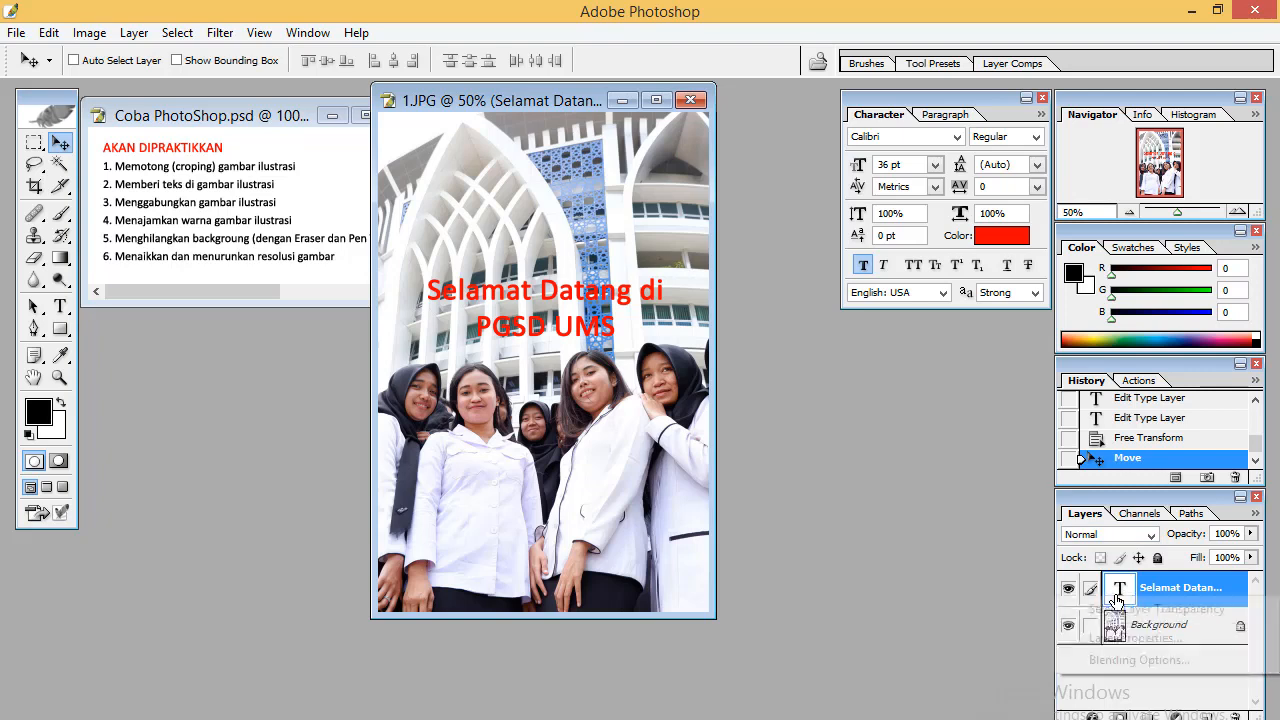
{"action": "right_click", "coordinate": [1118, 598]}
{"action": "left_click", "coordinate": [1108, 660]}
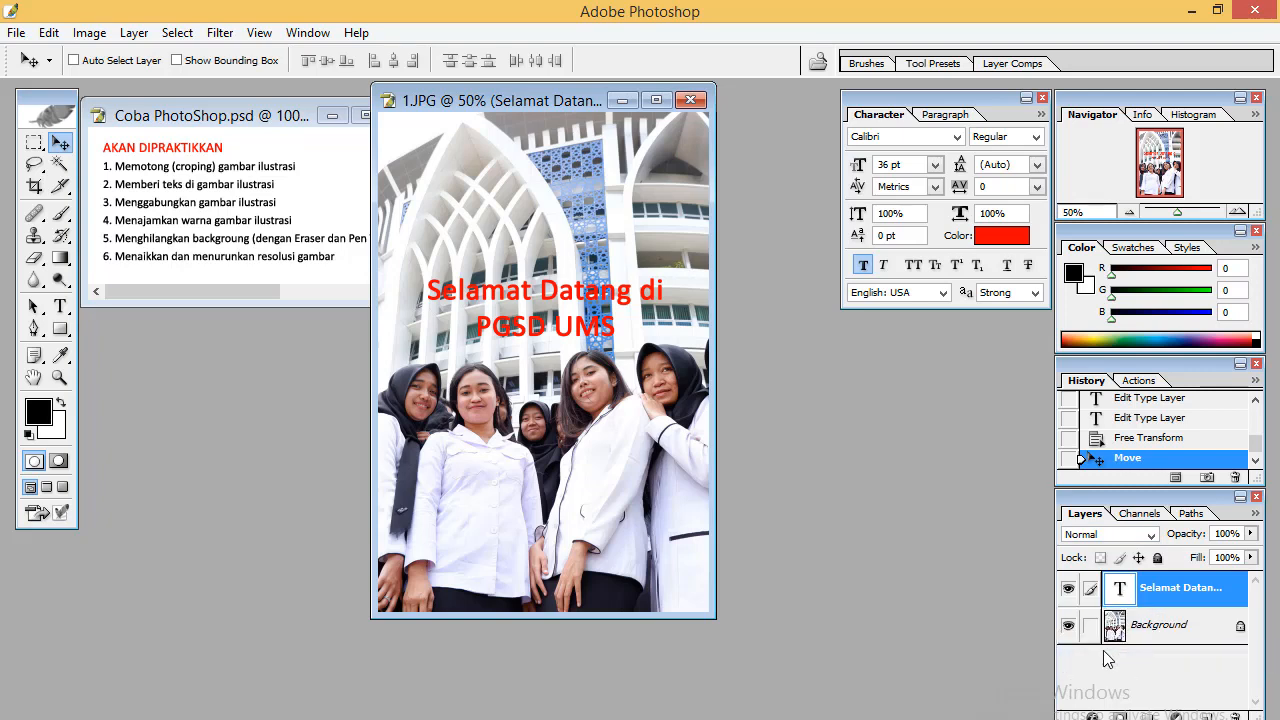
{"action": "left_click_drag", "start_coordinate": [649, 124], "coordinate": [777, 119]}
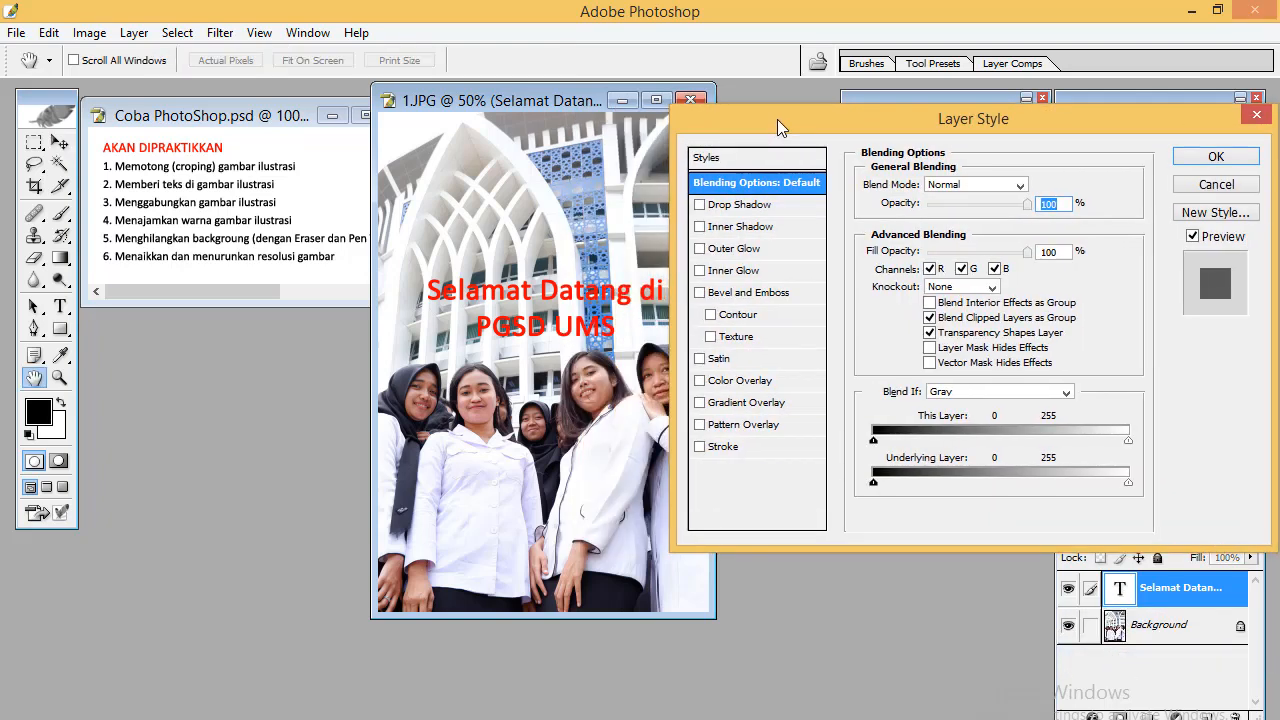
{"action": "left_click", "coordinate": [755, 200]}
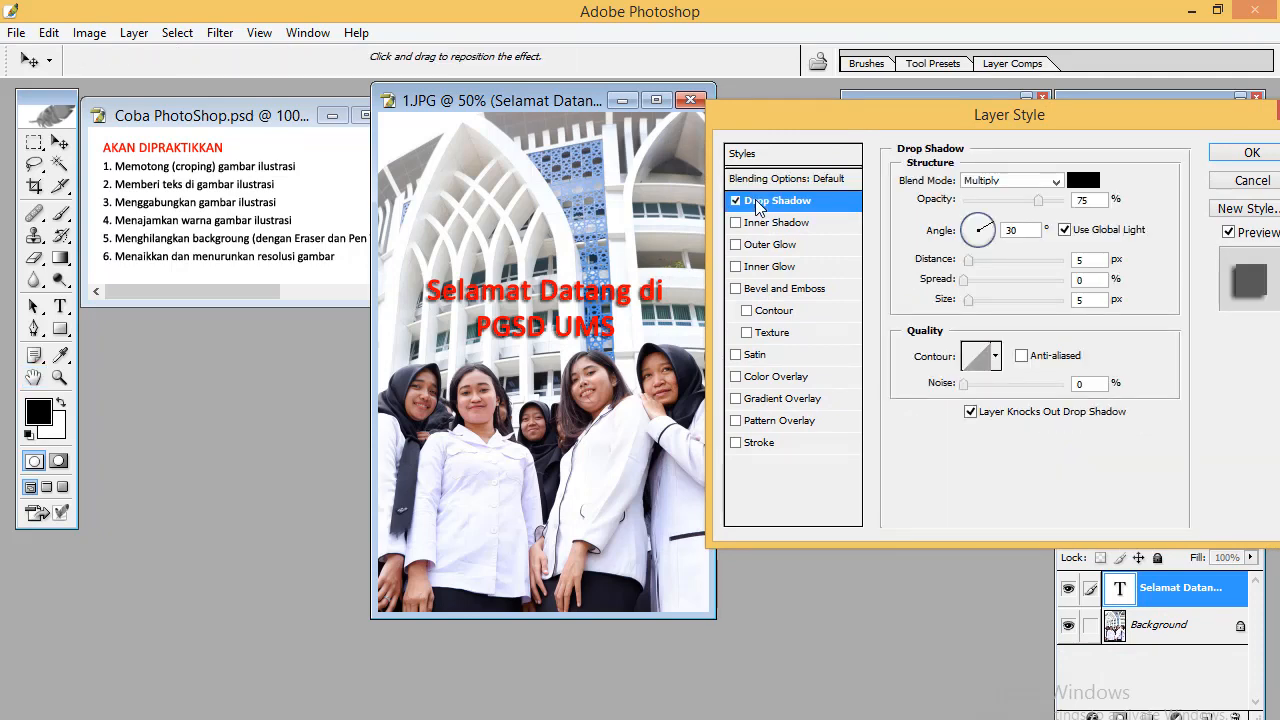
{"action": "left_click", "coordinate": [739, 224]}
{"action": "left_click", "coordinate": [739, 225]}
{"action": "left_click", "coordinate": [736, 245]}
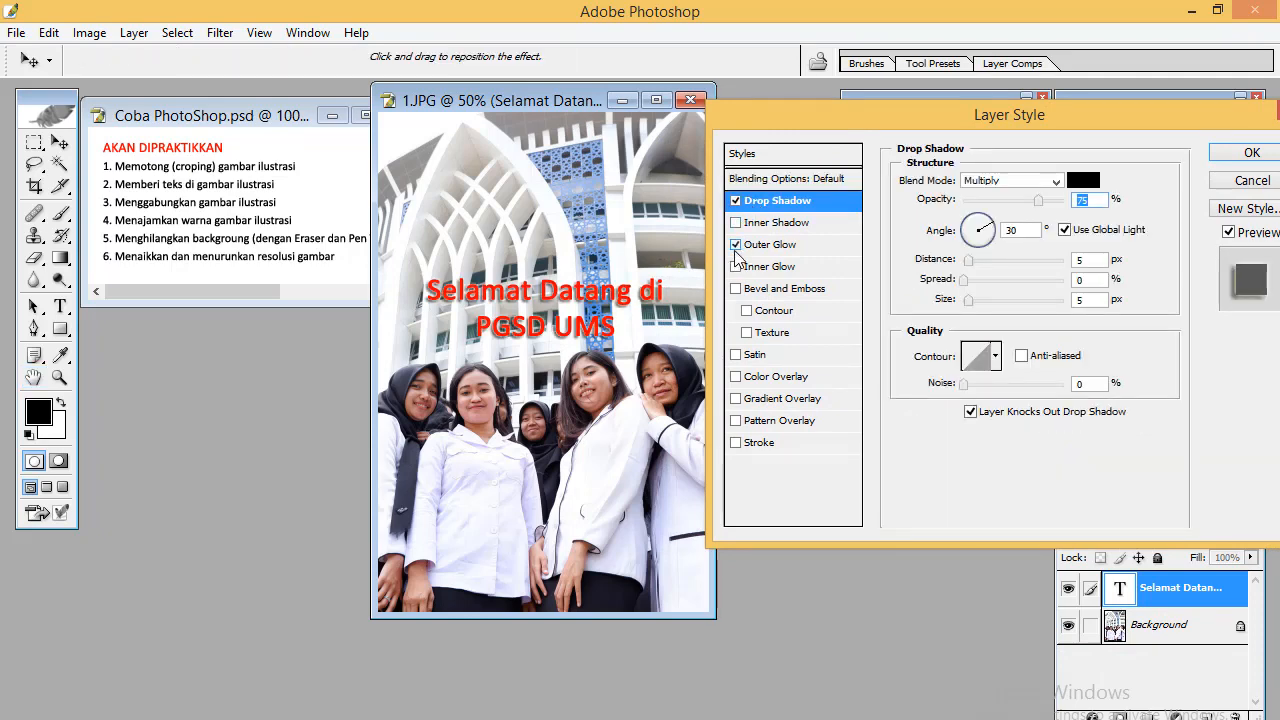
Enable Bevel and Emboss and a Stroke effect on the text layer
{"action": "left_click", "coordinate": [747, 334]}
{"action": "left_click", "coordinate": [747, 333]}
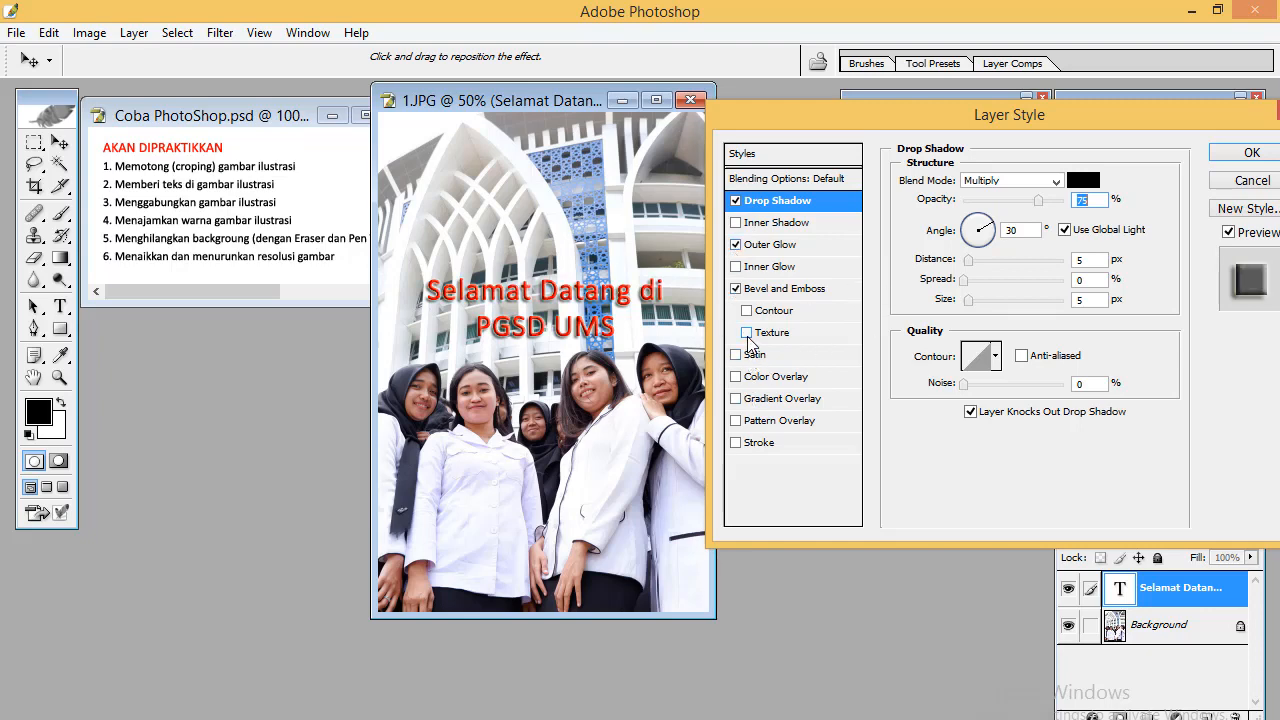
{"action": "left_click", "coordinate": [736, 443]}
{"action": "left_click", "coordinate": [757, 446]}
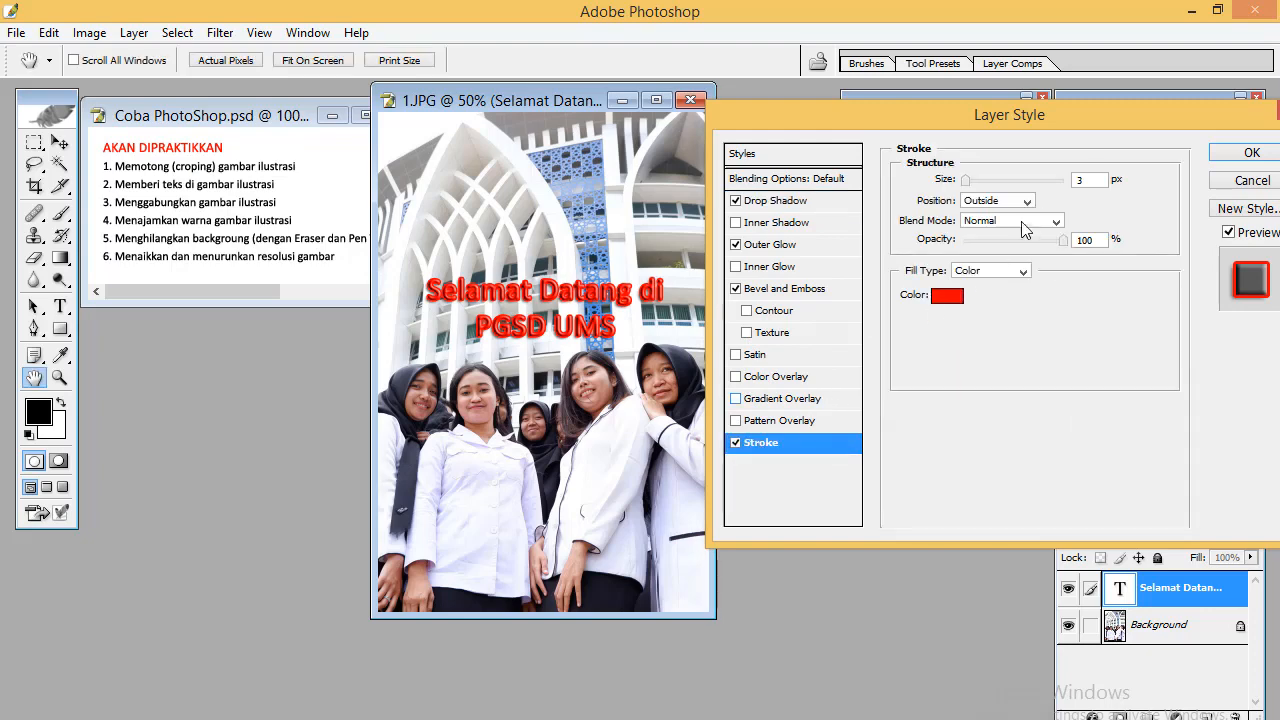
Set the stroke colour to yellow FCFF00
{"action": "left_click", "coordinate": [940, 297]}
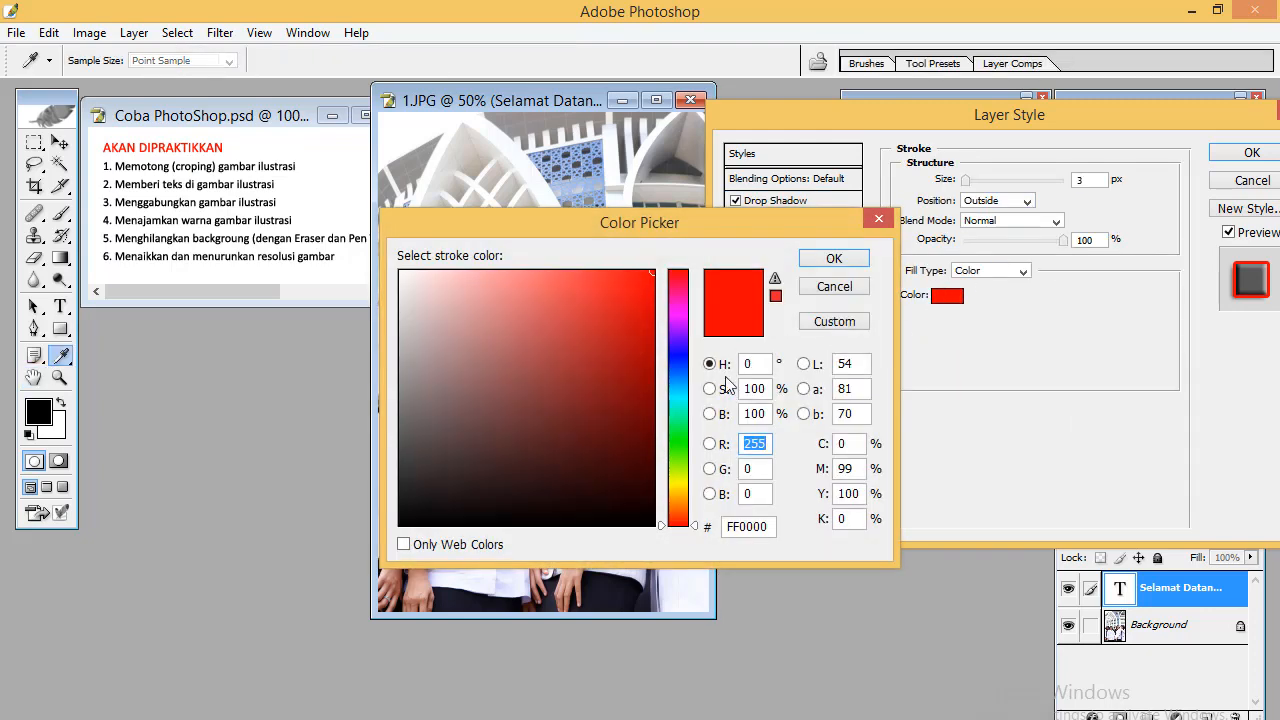
{"action": "left_click", "coordinate": [679, 483]}
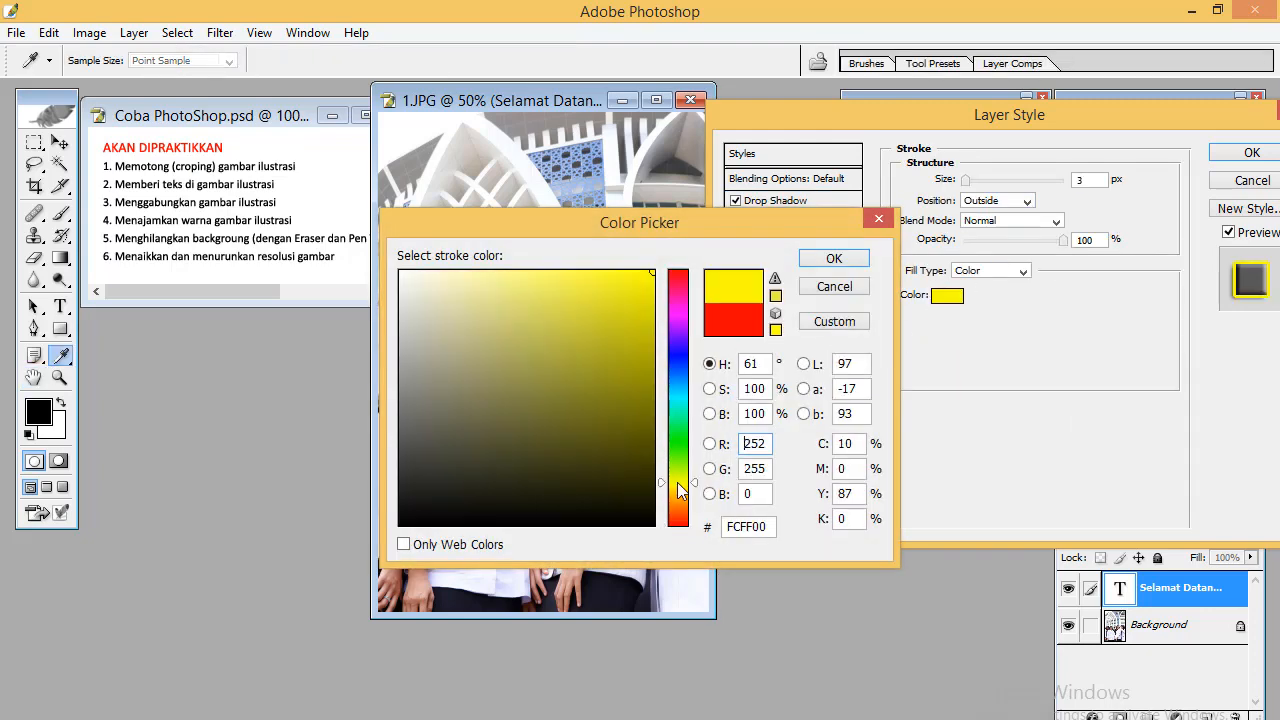
{"action": "left_click", "coordinate": [842, 259]}
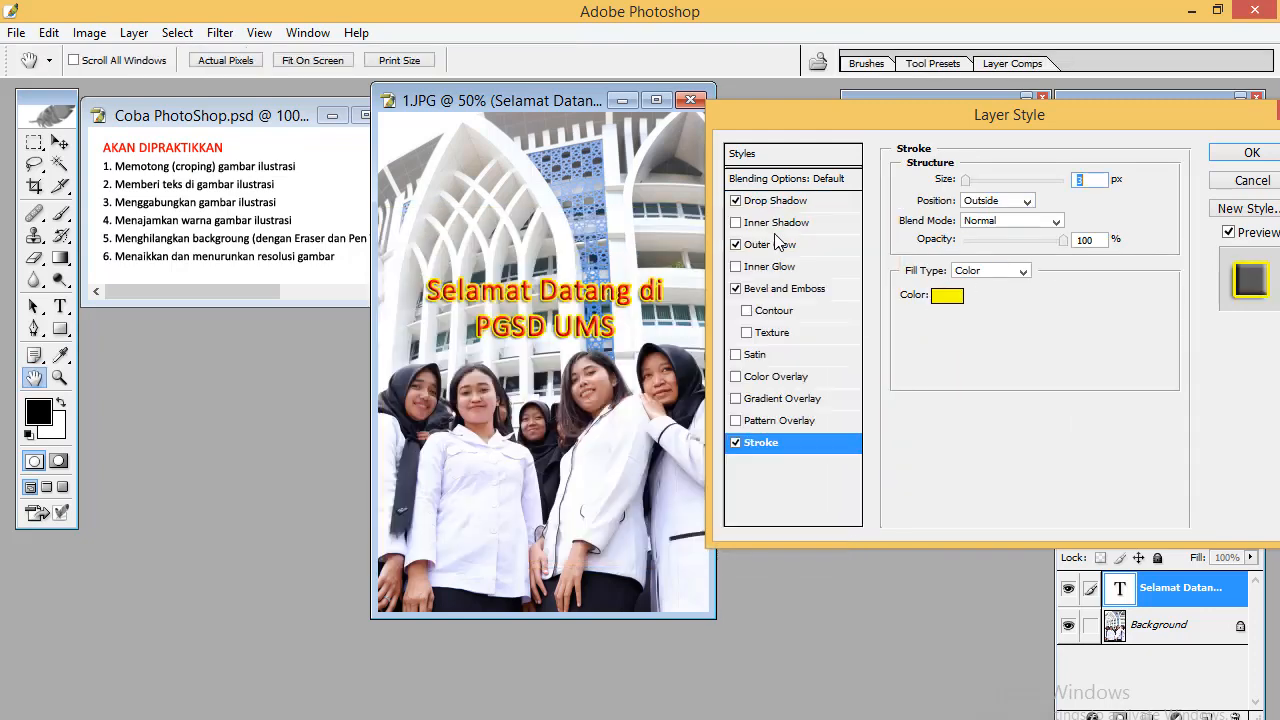
Turn off Drop Shadow, Outer Glow and Bevel and Emboss, enlarge the stroke size to about 10 px, and confirm the style
{"action": "left_click", "coordinate": [736, 200]}
{"action": "left_click", "coordinate": [737, 289]}
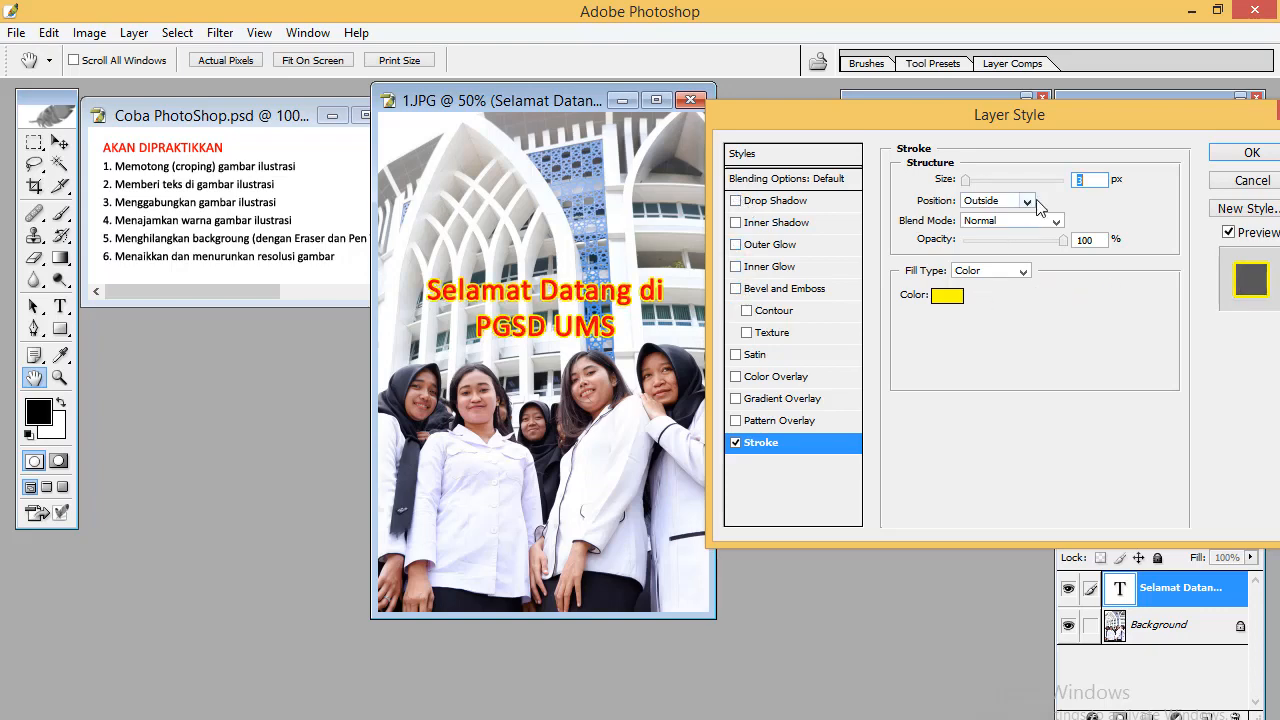
{"action": "left_click_drag", "start_coordinate": [966, 180], "coordinate": [984, 186]}
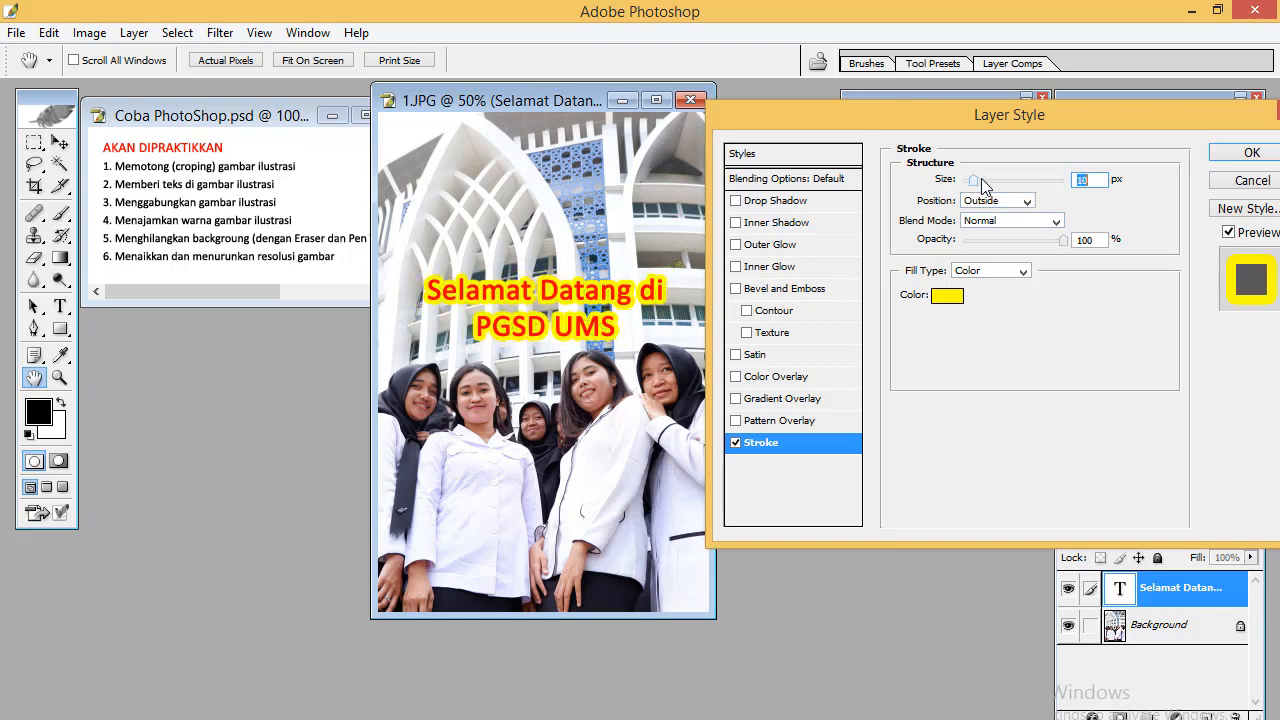
{"action": "left_click", "coordinate": [1243, 155]}
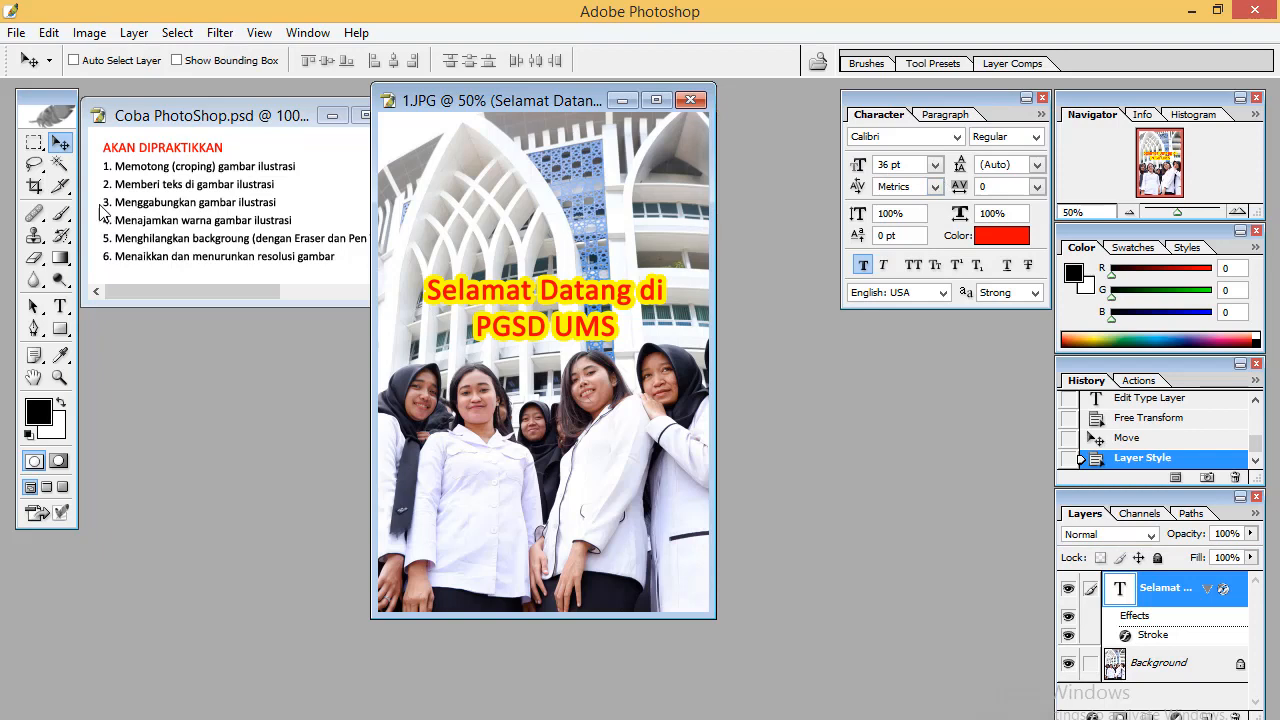
Move the title text slightly upward on the photo
{"action": "left_click_drag", "start_coordinate": [558, 296], "coordinate": [560, 287]}
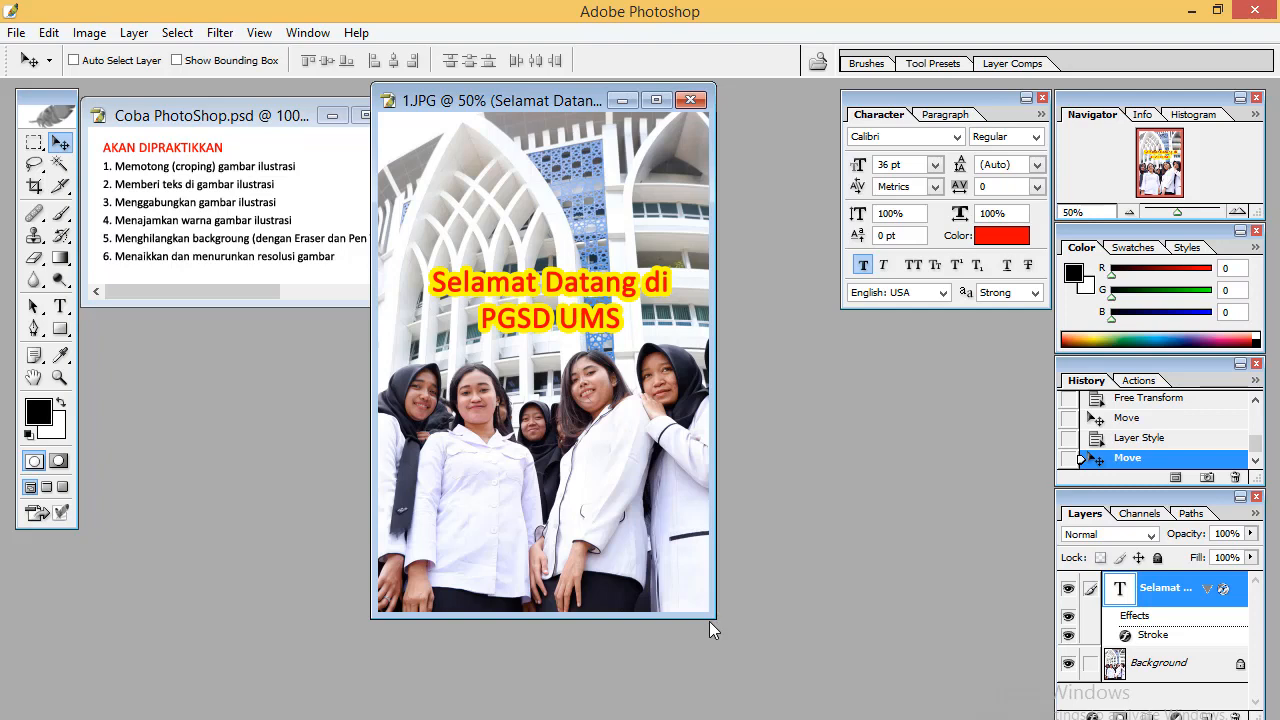
{"action": "left_click_drag", "start_coordinate": [710, 620], "coordinate": [884, 719]}
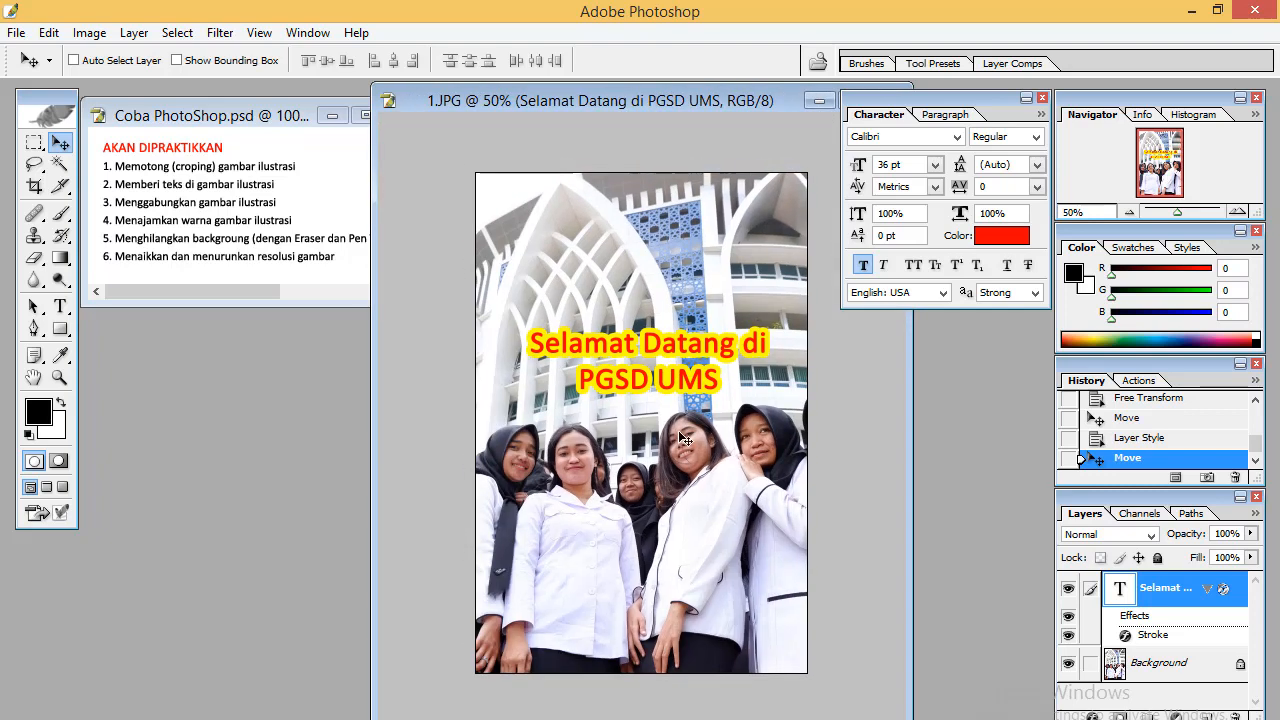
{"action": "left_click_drag", "start_coordinate": [630, 100], "coordinate": [479, 114]}
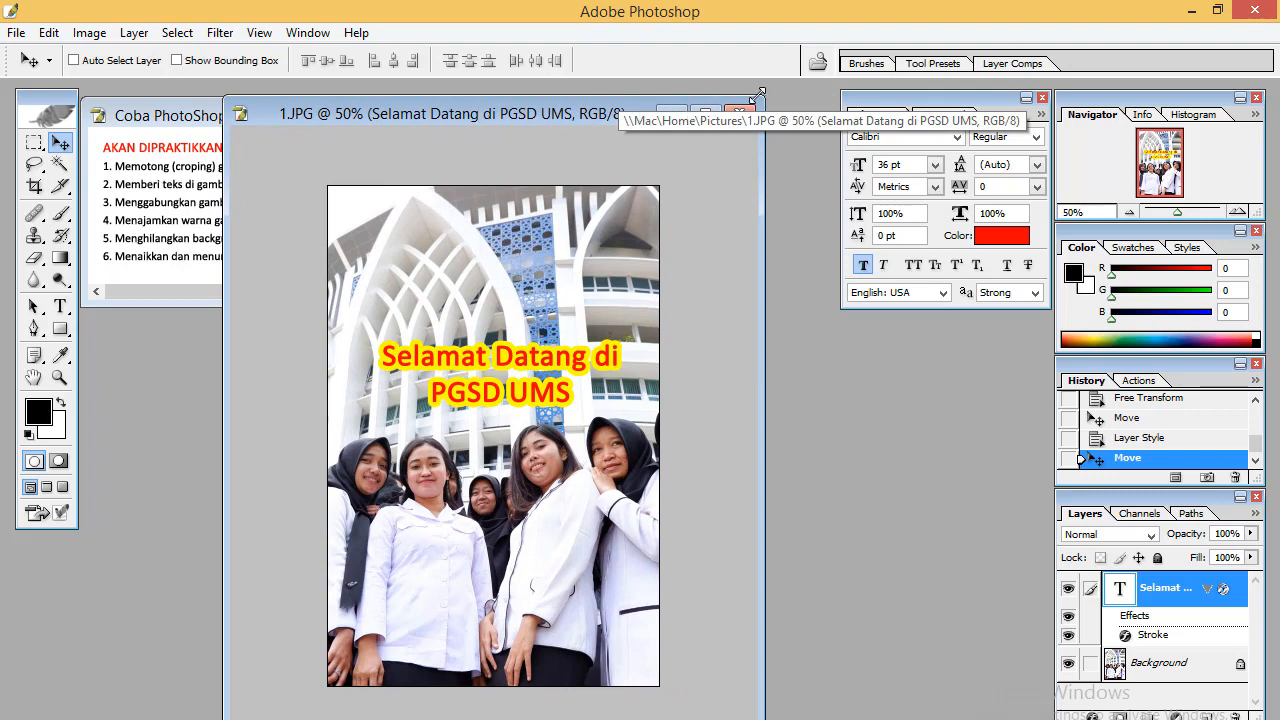
{"action": "left_click_drag", "start_coordinate": [752, 96], "coordinate": [821, 87]}
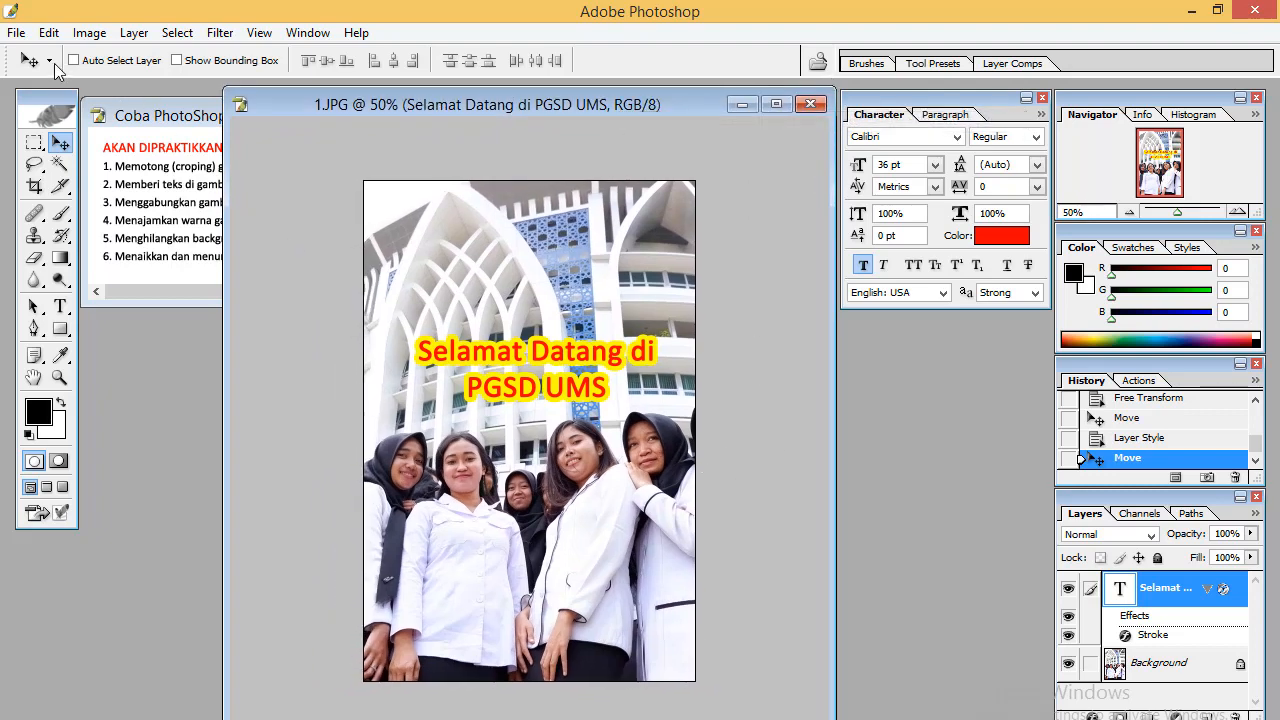
Open the image 2.jpg and place its window beside the photo
{"action": "left_click", "coordinate": [13, 35]}
{"action": "left_click", "coordinate": [40, 77]}
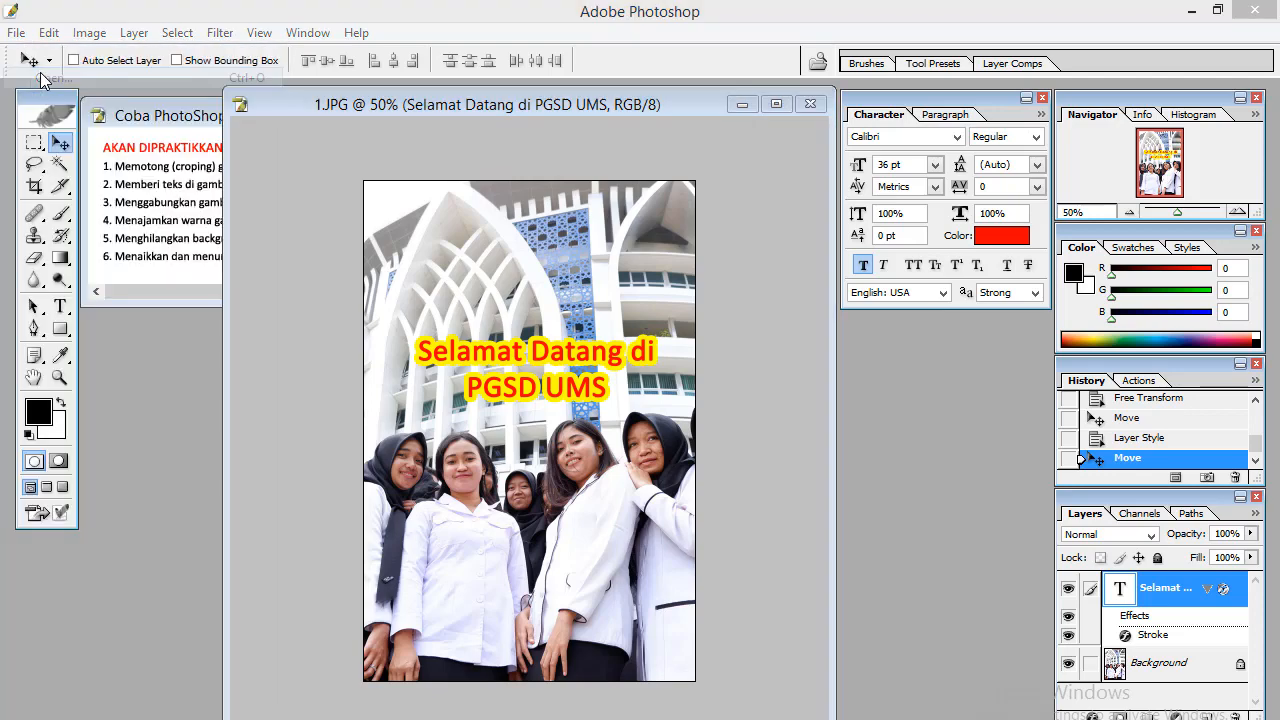
{"action": "double_click", "coordinate": [538, 333]}
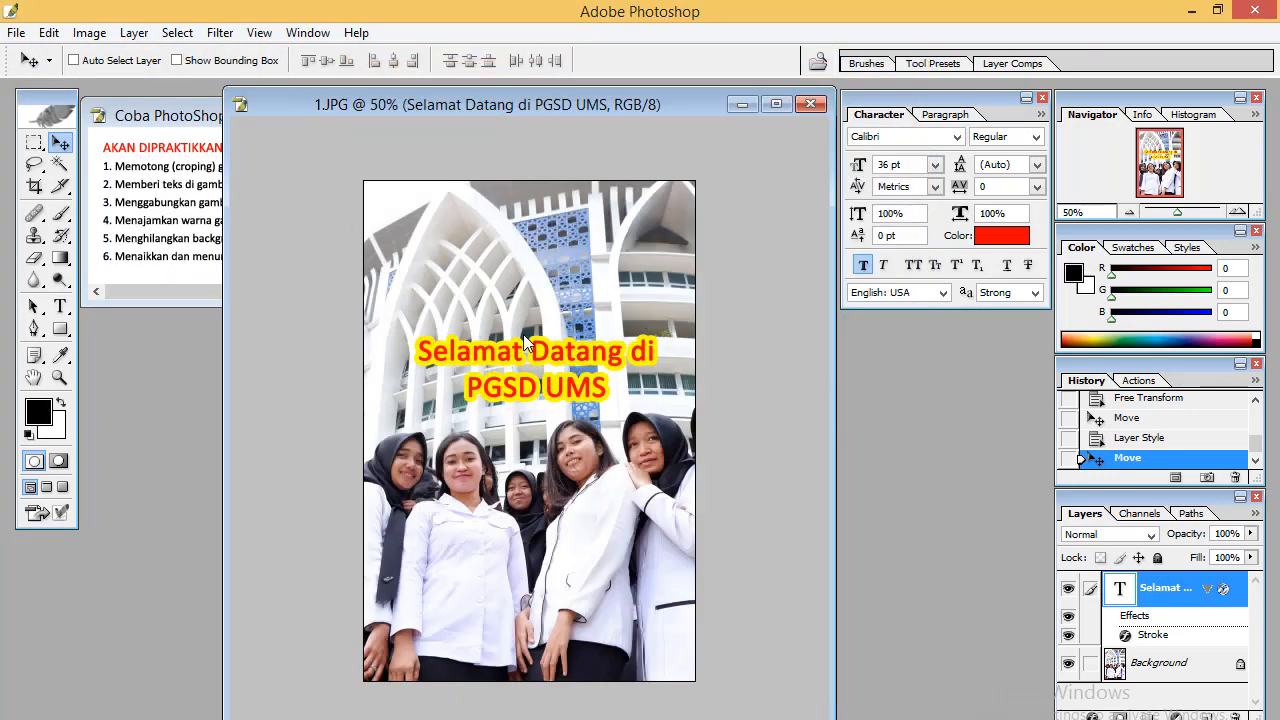
{"action": "left_click_drag", "start_coordinate": [457, 147], "coordinate": [322, 395]}
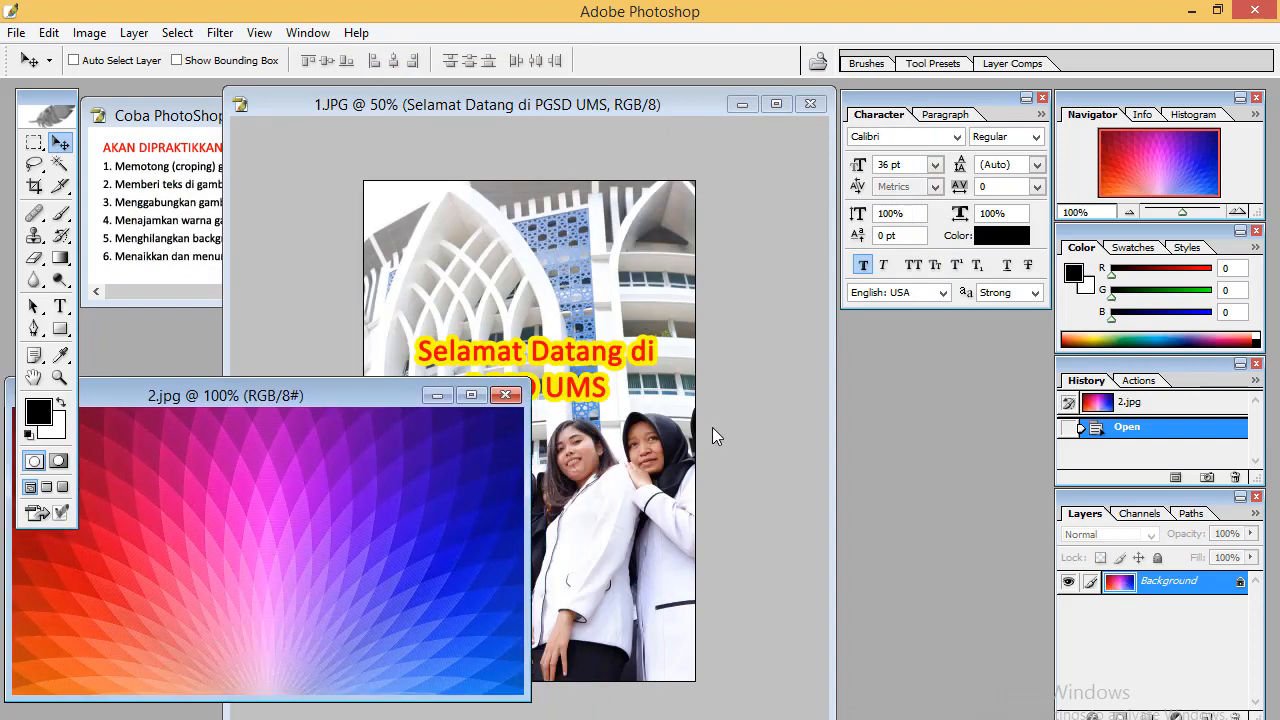
Extend the photo's canvas width to 200 percent, anchored on the left side
{"action": "left_click", "coordinate": [721, 185]}
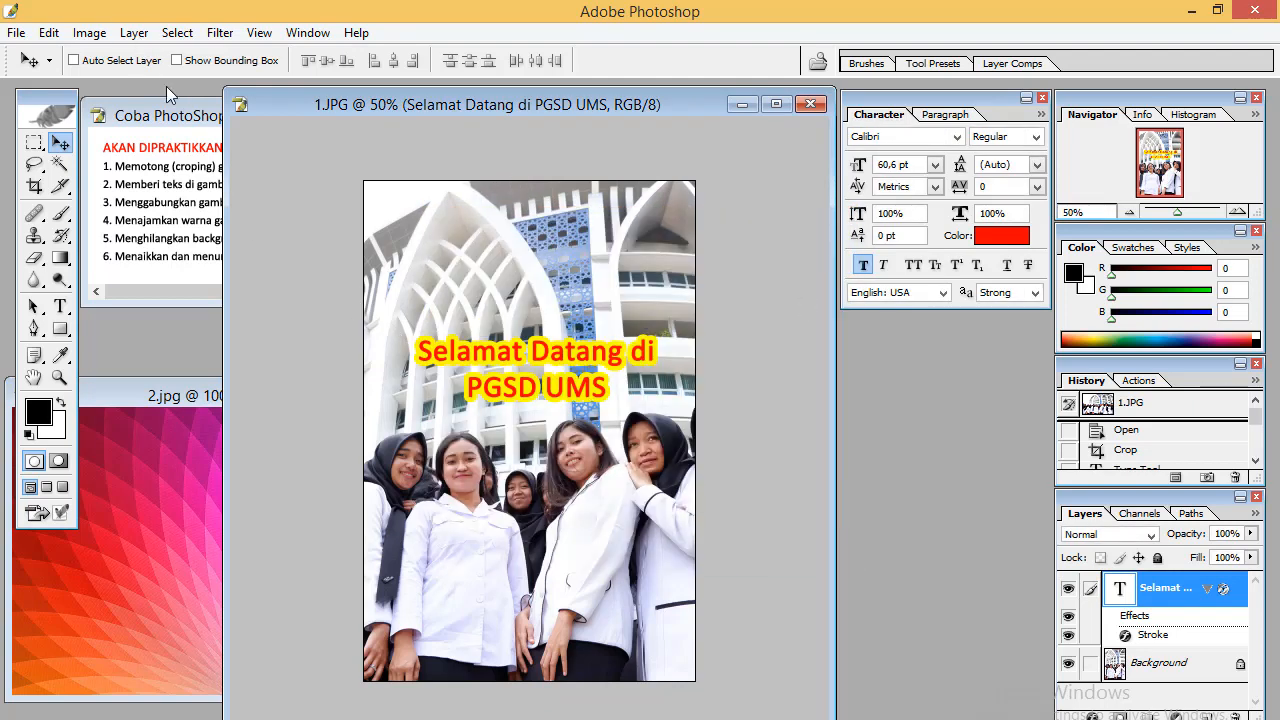
{"action": "left_click", "coordinate": [89, 32]}
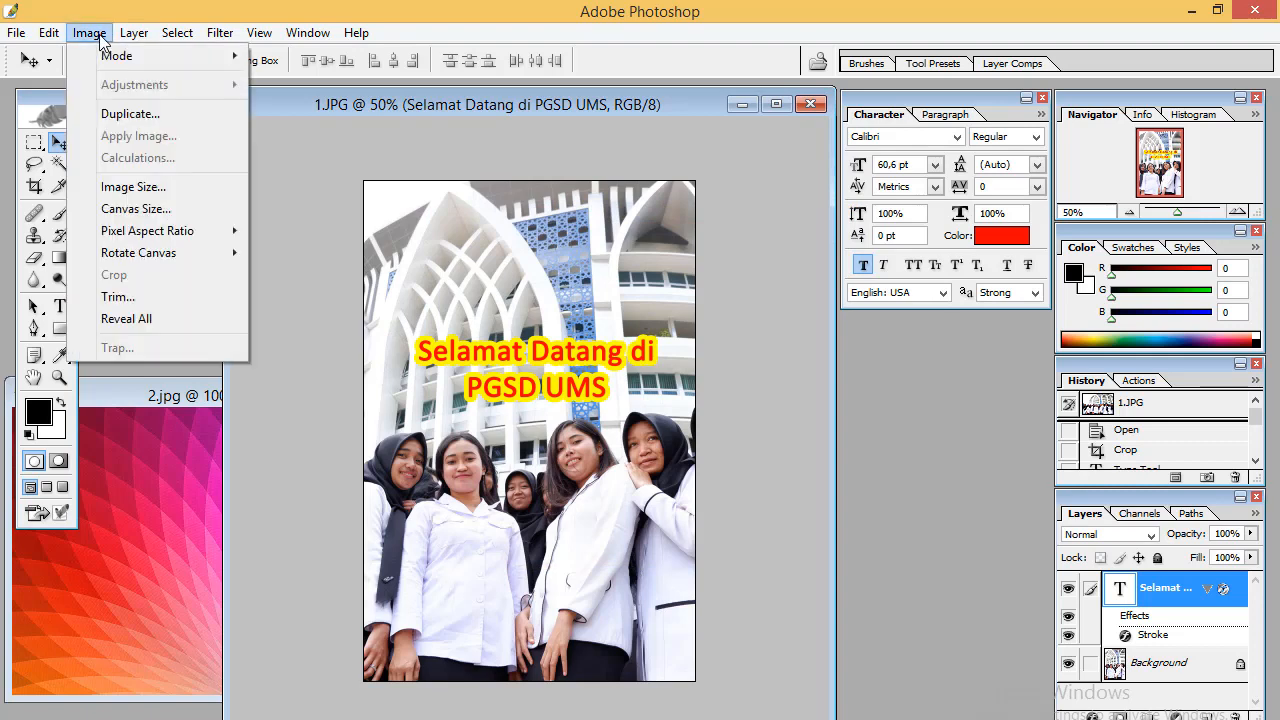
{"action": "left_click", "coordinate": [138, 210]}
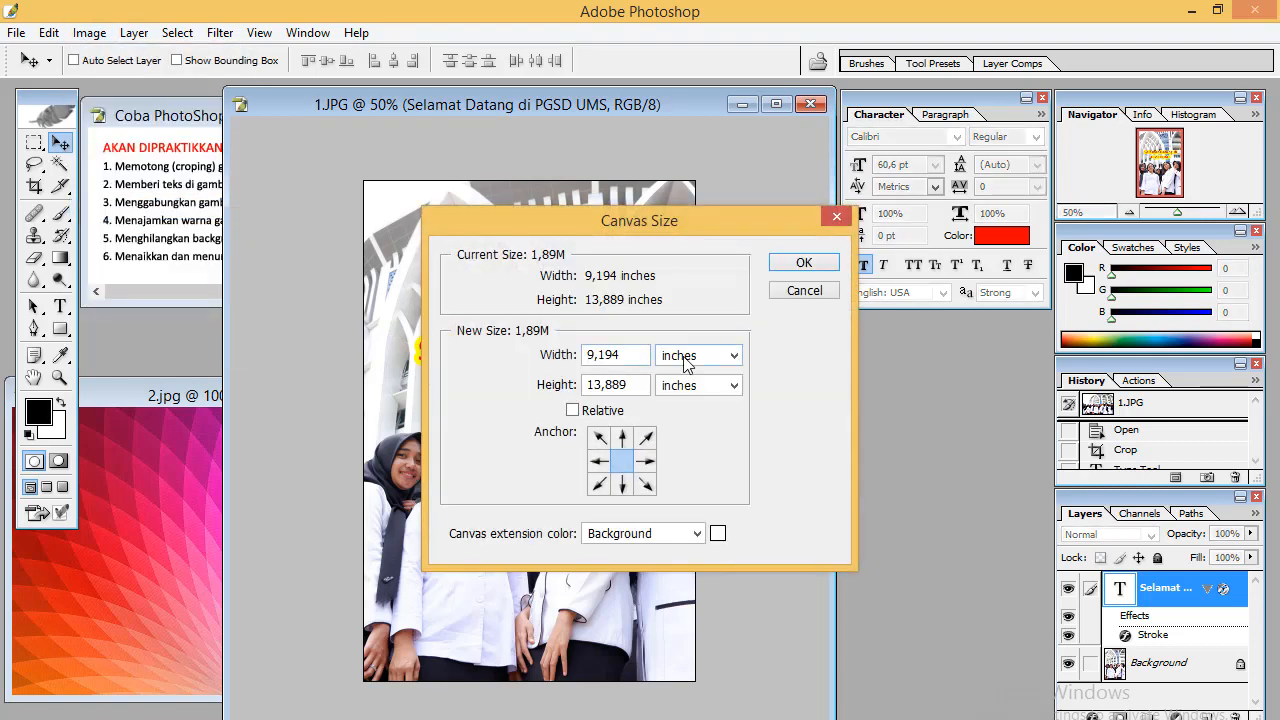
{"action": "left_click", "coordinate": [686, 364]}
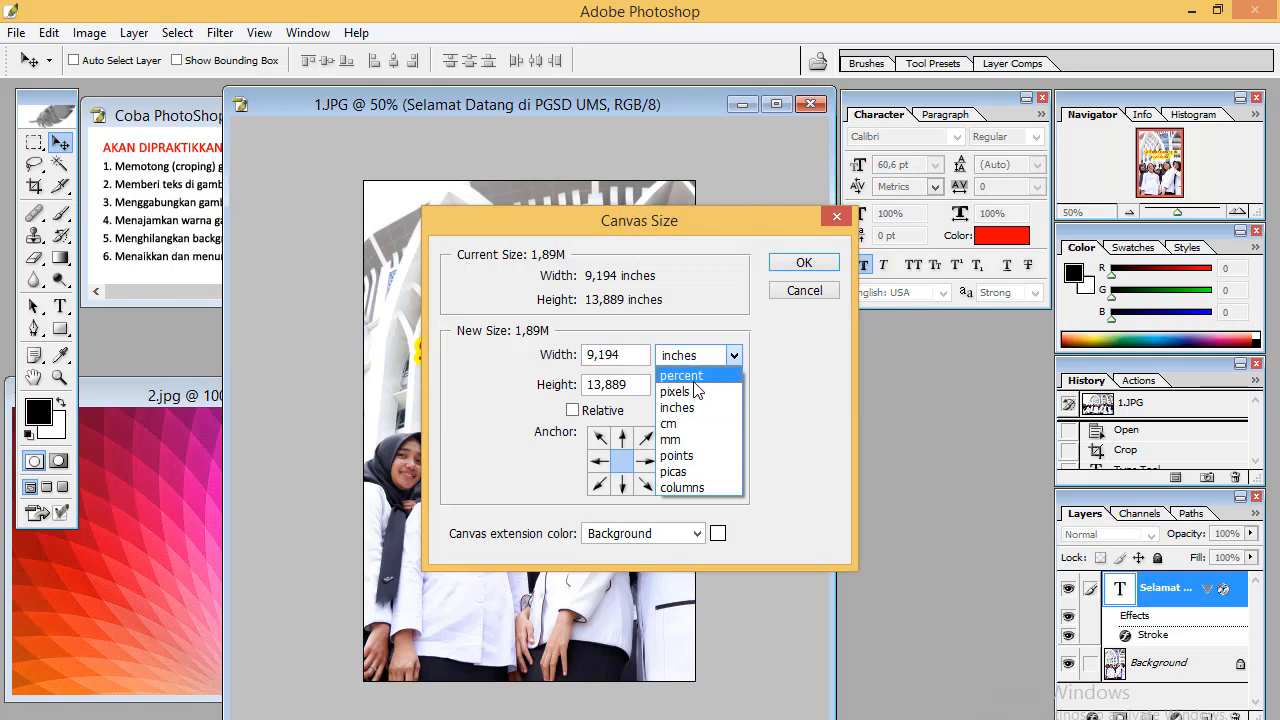
{"action": "left_click", "coordinate": [694, 380]}
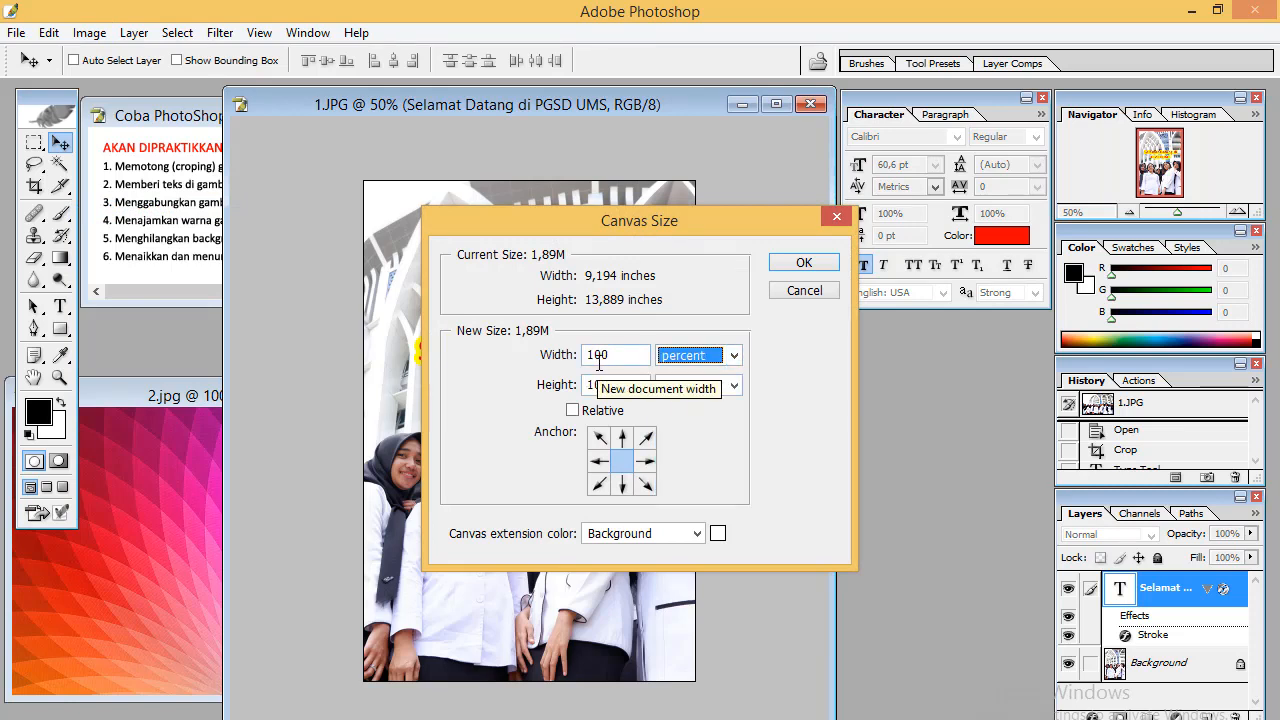
{"action": "left_click_drag", "start_coordinate": [593, 354], "coordinate": [572, 353]}
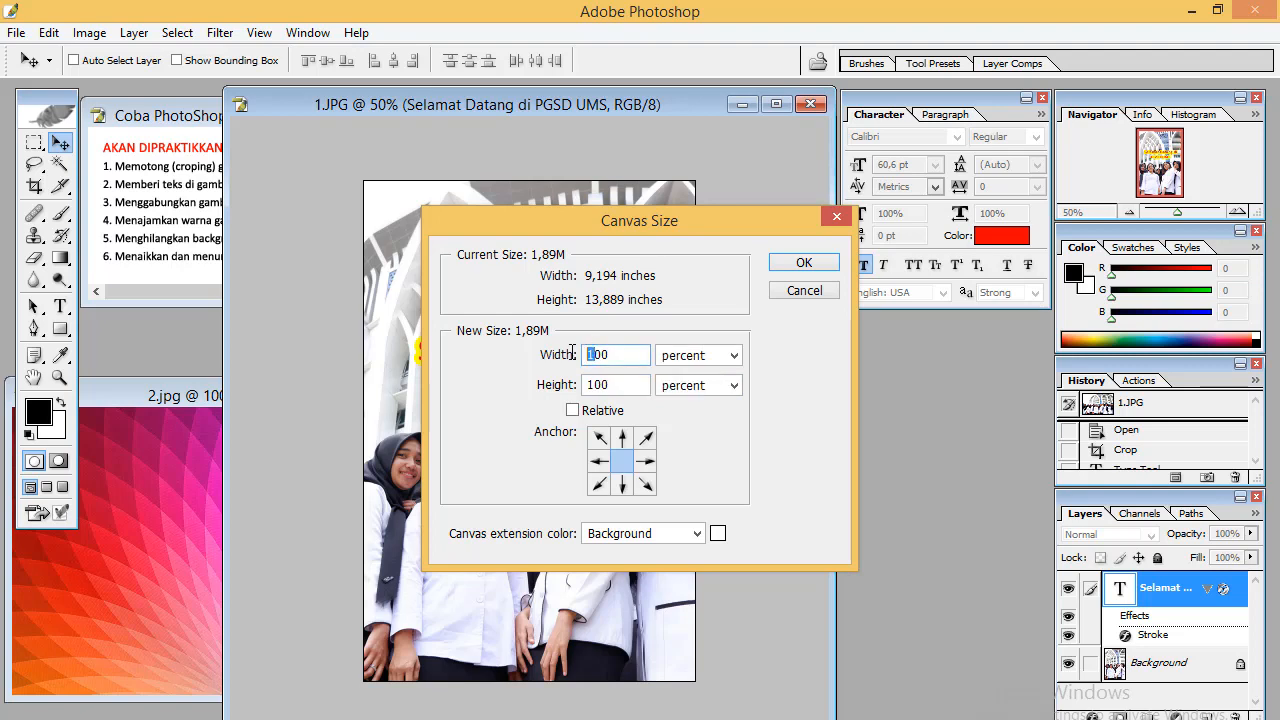
{"action": "type", "text": "2"}
{"action": "left_click", "coordinate": [645, 461]}
{"action": "left_click", "coordinate": [622, 461]}
{"action": "left_click", "coordinate": [598, 462]}
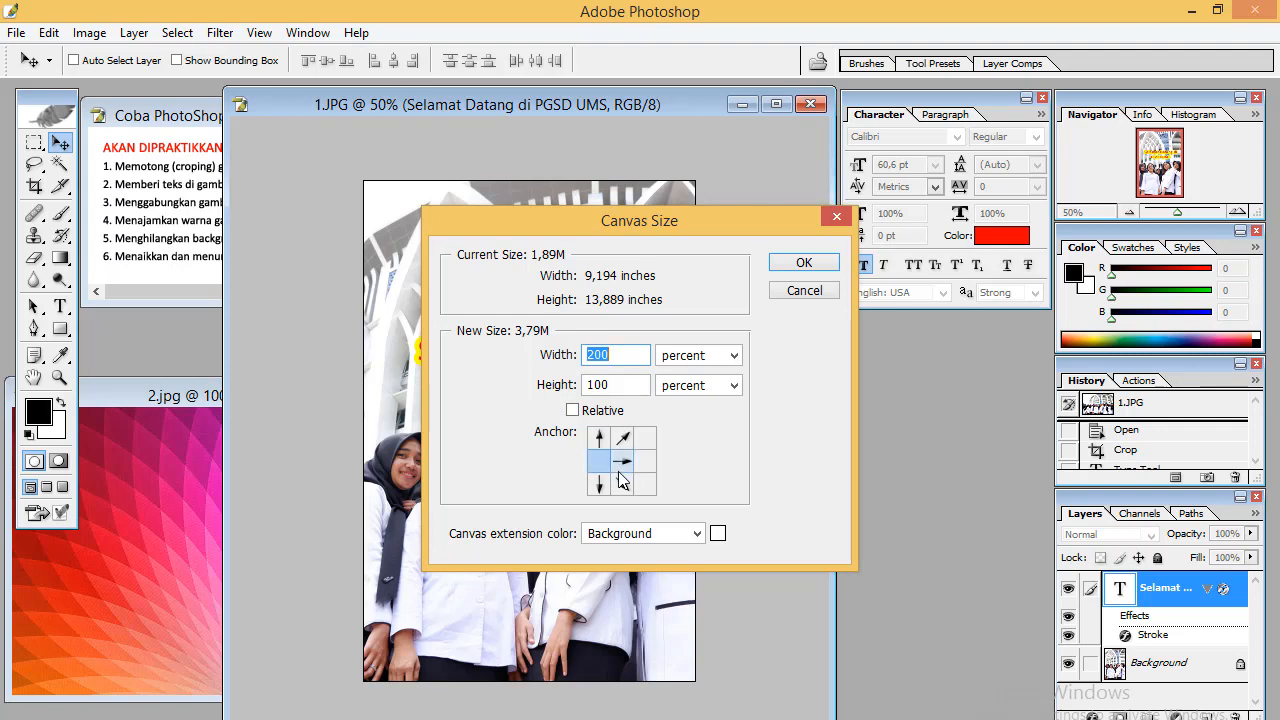
{"action": "left_click", "coordinate": [804, 262]}
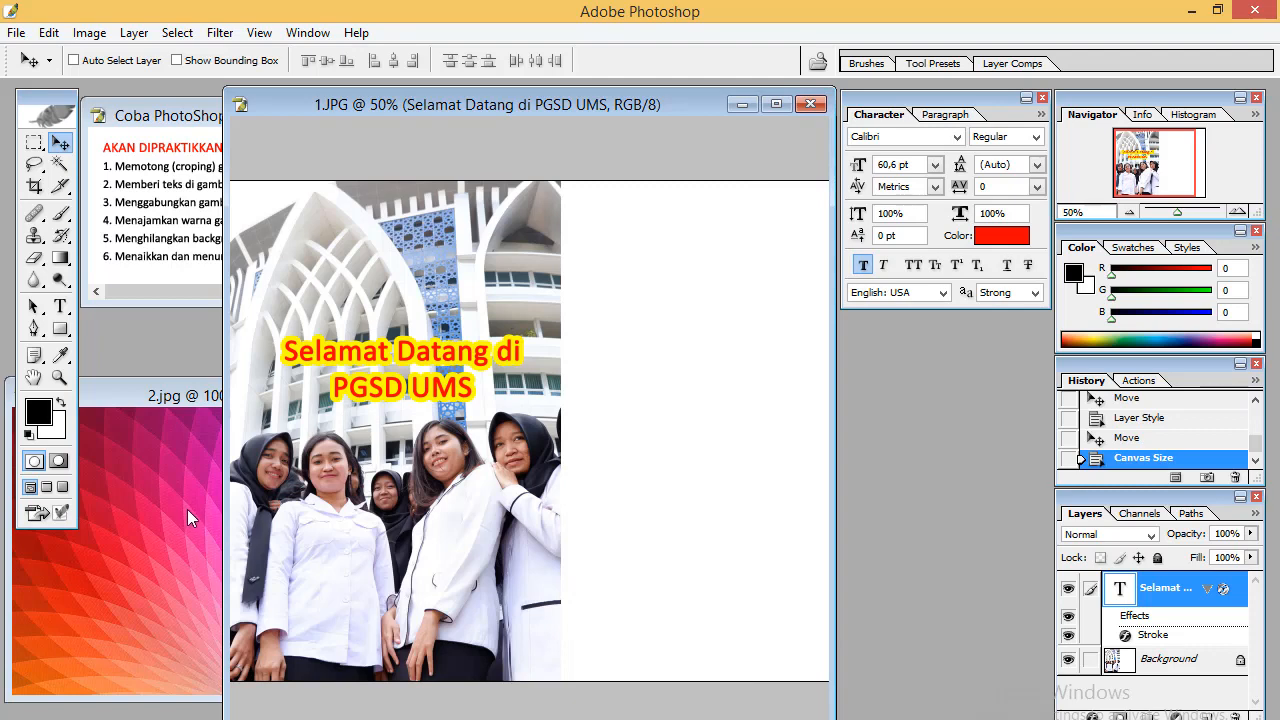
Drag the 2.jpg image into the photo document as a new layer
{"action": "left_click", "coordinate": [187, 509]}
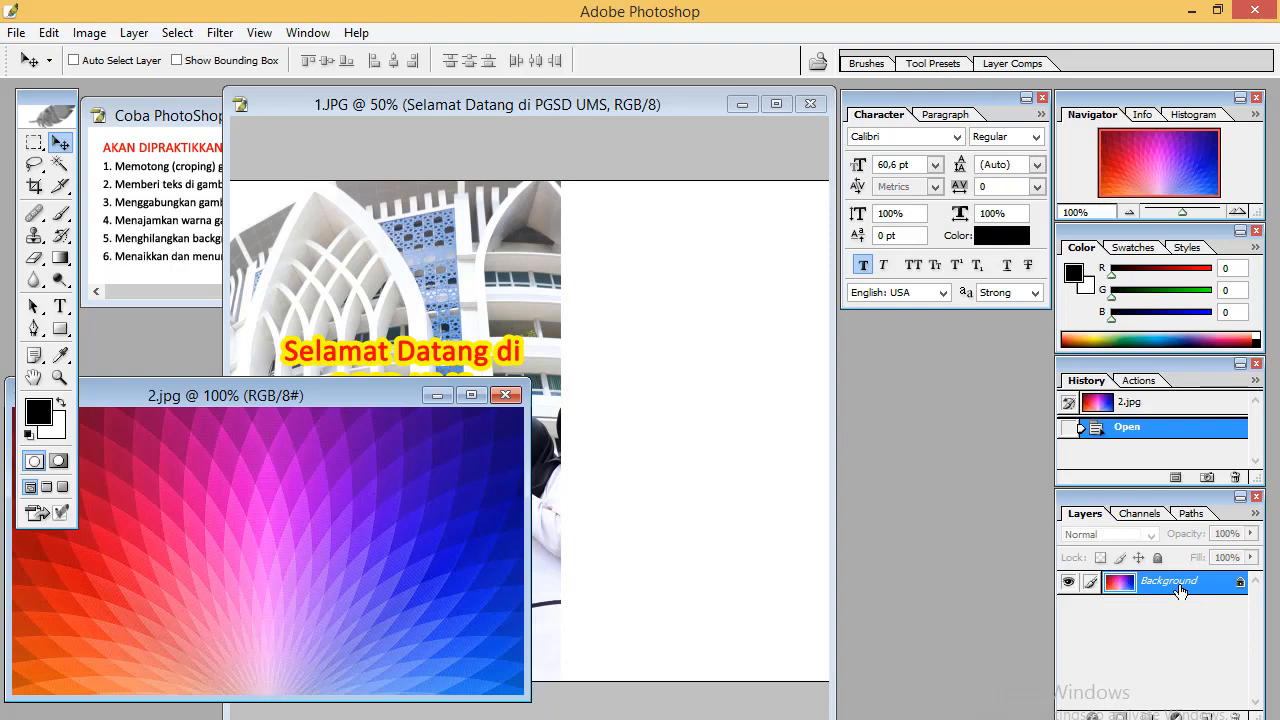
{"action": "left_click_drag", "start_coordinate": [1180, 590], "coordinate": [627, 307]}
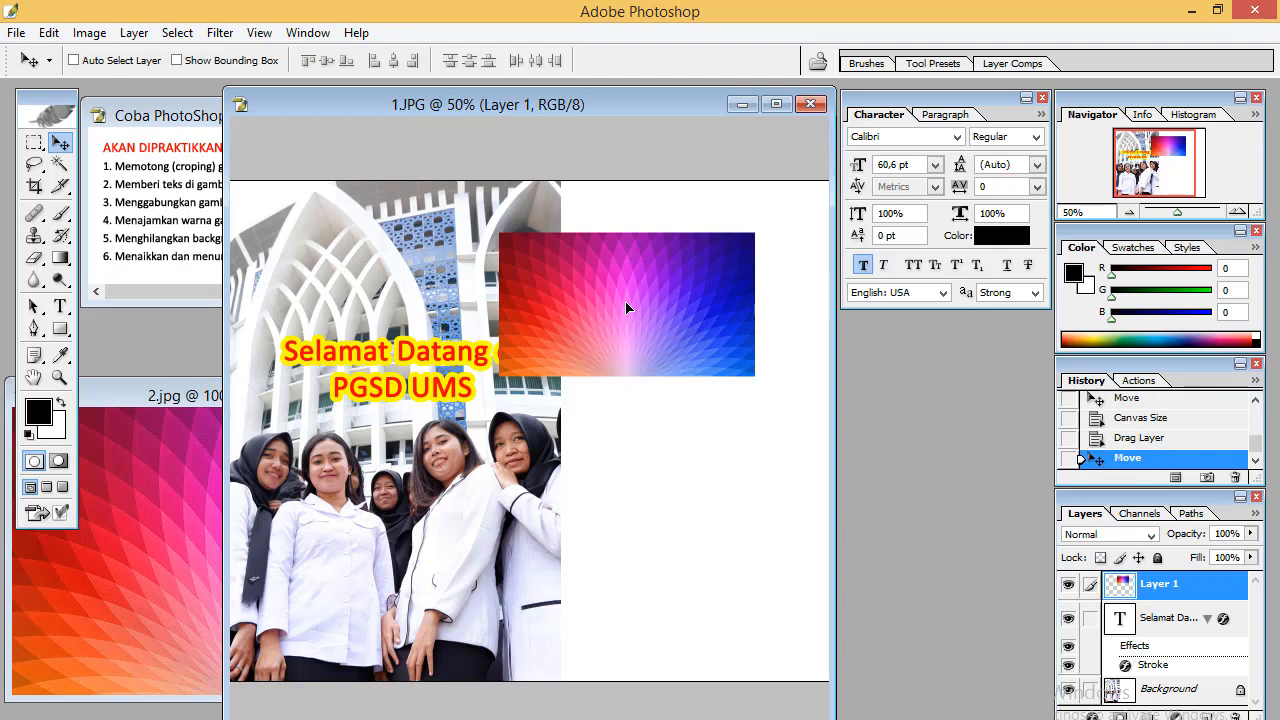
Free-transform the new image layer proportionally to about 355 percent so it covers the photo's right half, and apply it
{"action": "key", "text": "ctrl+t"}
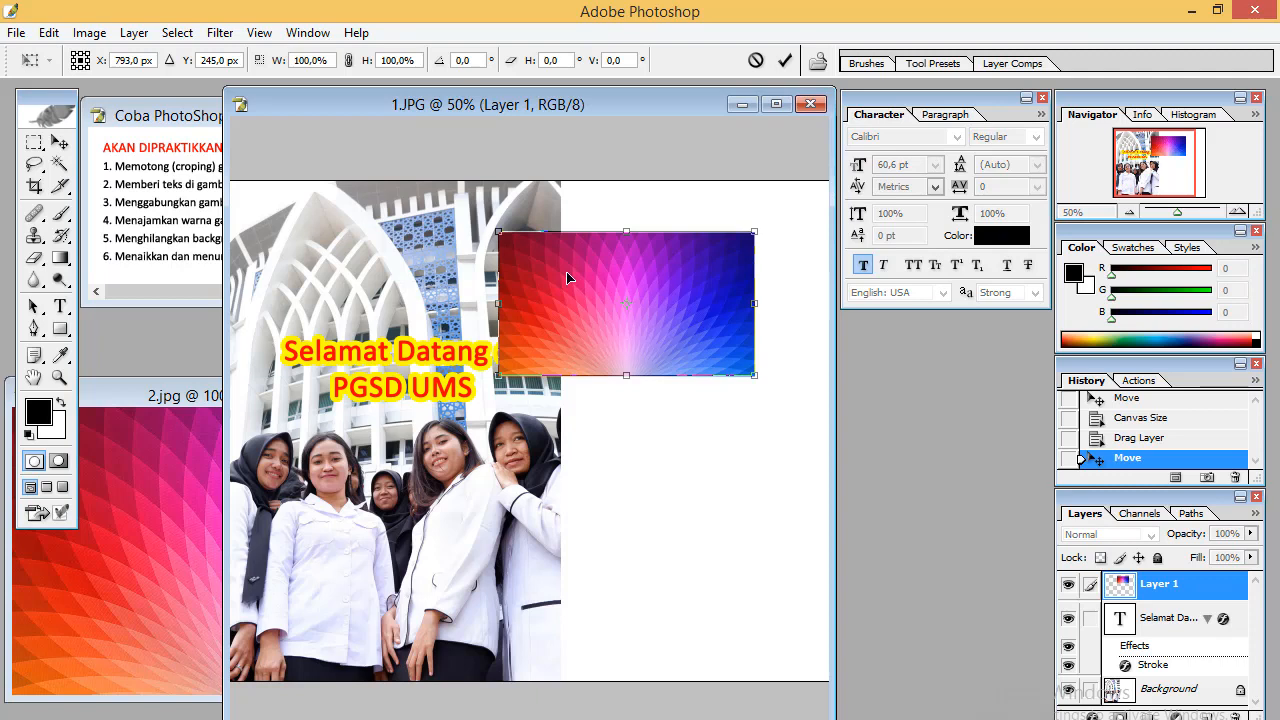
{"action": "left_click", "coordinate": [348, 60]}
{"action": "left_click_drag", "start_coordinate": [757, 381], "coordinate": [1253, 688]}
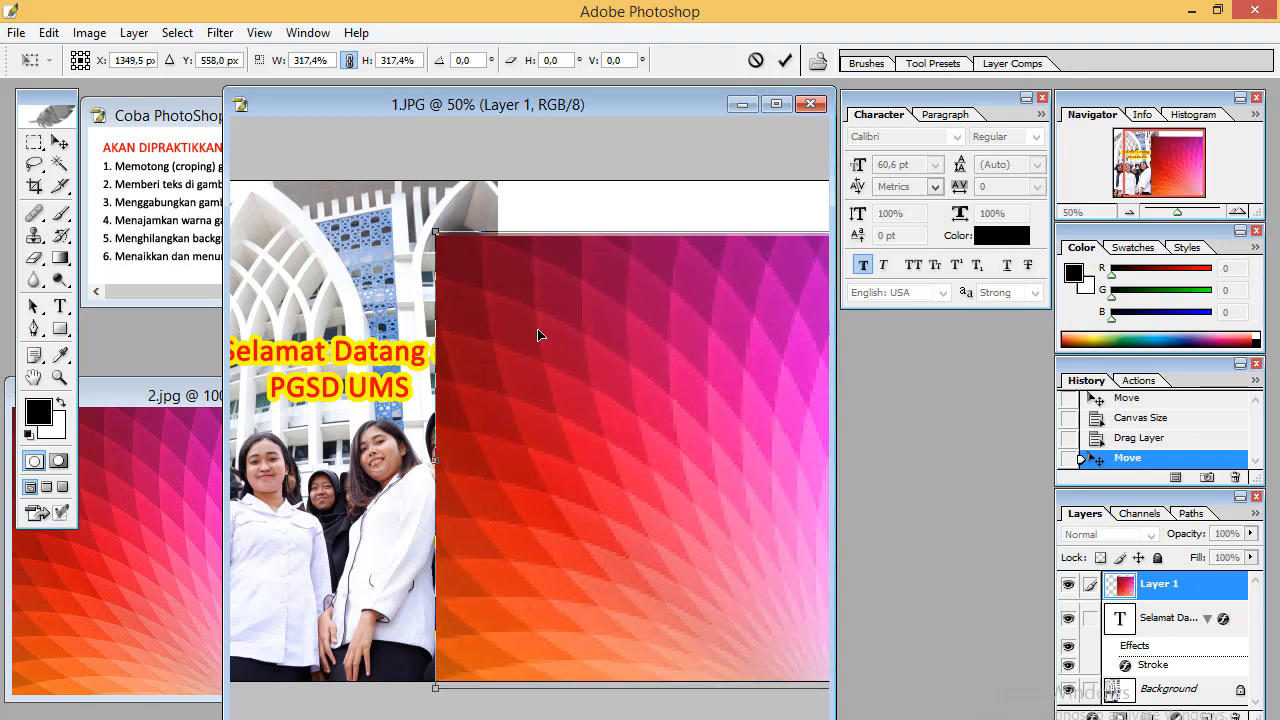
{"action": "left_click_drag", "start_coordinate": [435, 228], "coordinate": [345, 150]}
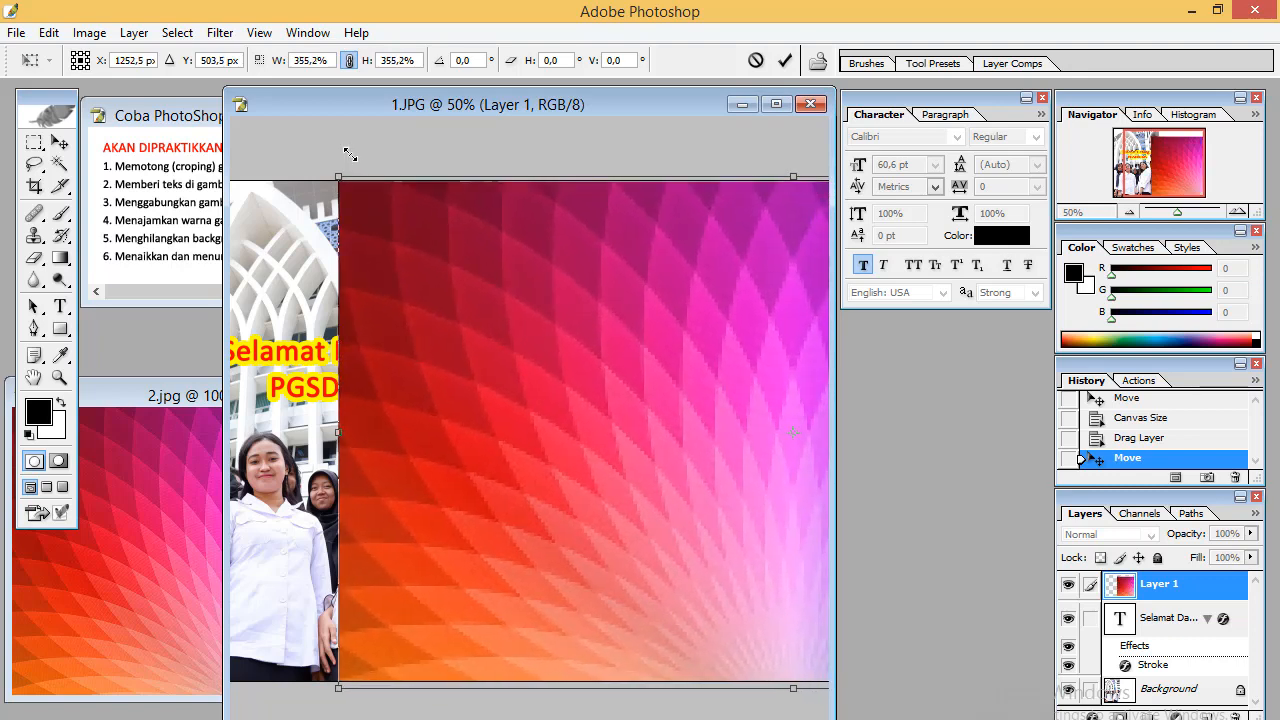
{"action": "left_click", "coordinate": [61, 144]}
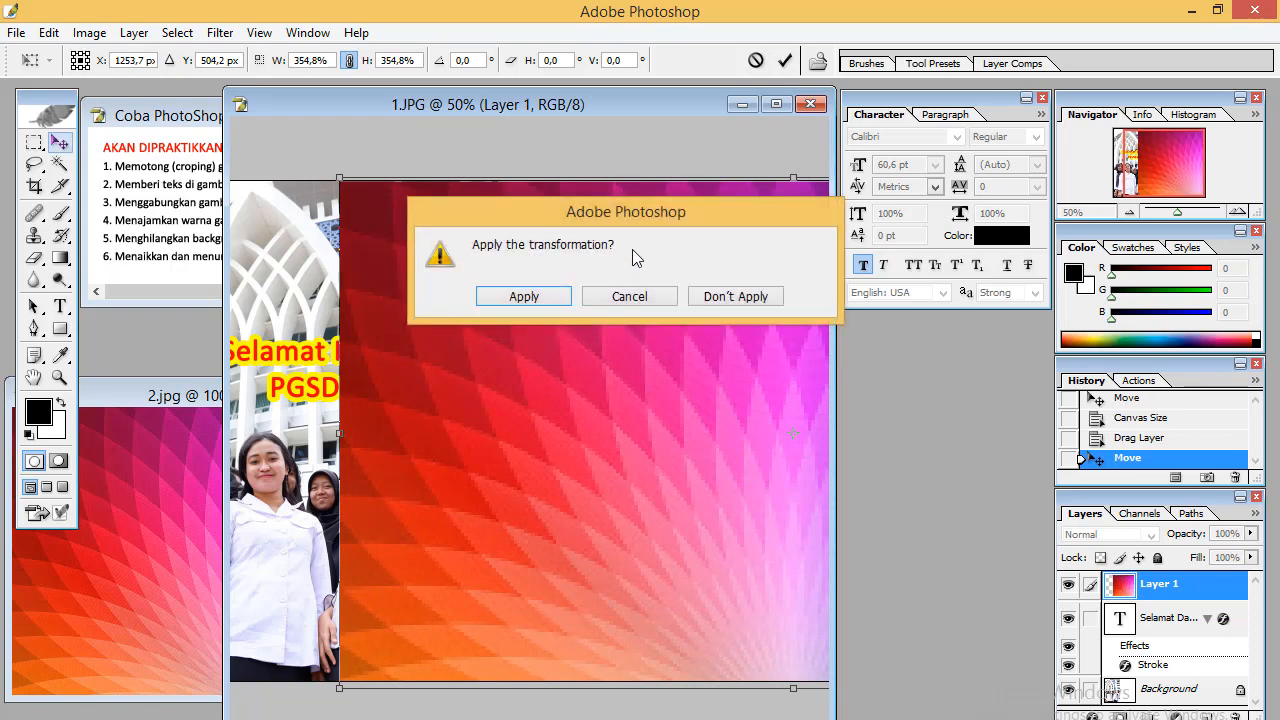
{"action": "left_click", "coordinate": [551, 297]}
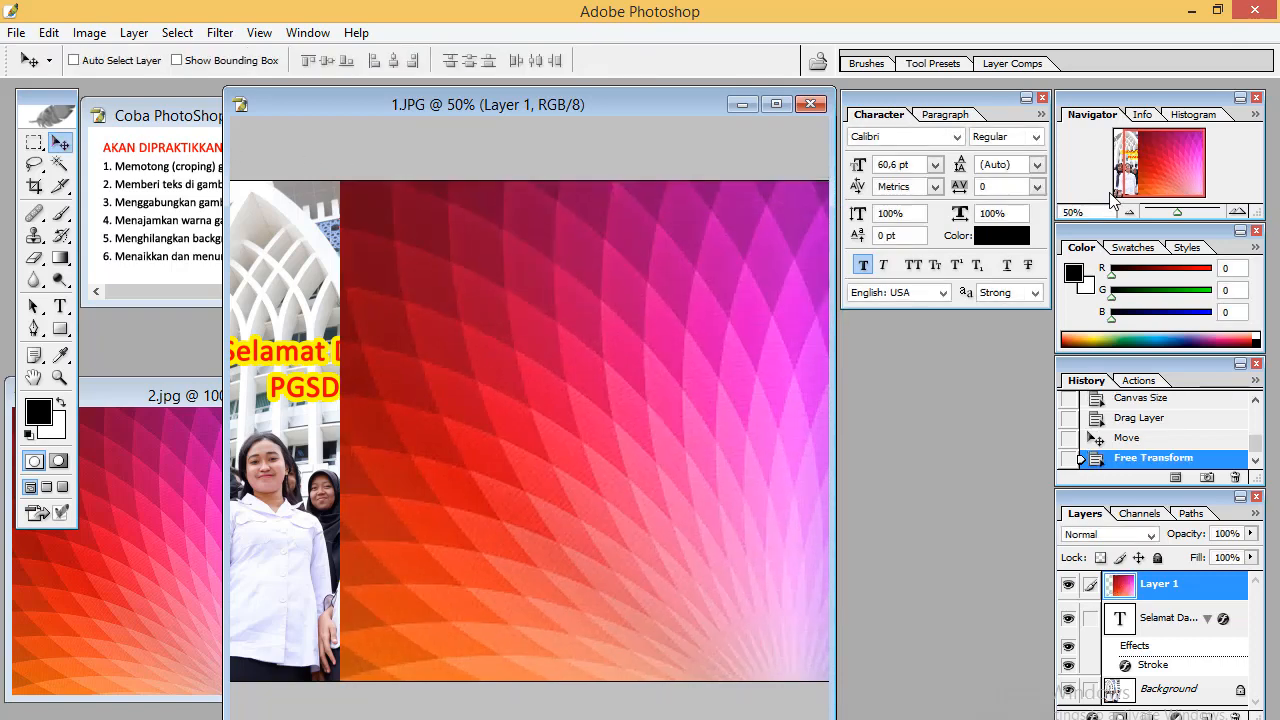
Move the gradient image layer slightly to the right on the extended canvas
{"action": "mouse_move", "coordinate": [1177, 212]}
{"action": "left_mouse_down"}
{"action": "mouse_move", "coordinate": [1185, 222]}
{"action": "mouse_move", "coordinate": [1175, 214]}
{"action": "left_mouse_up"}
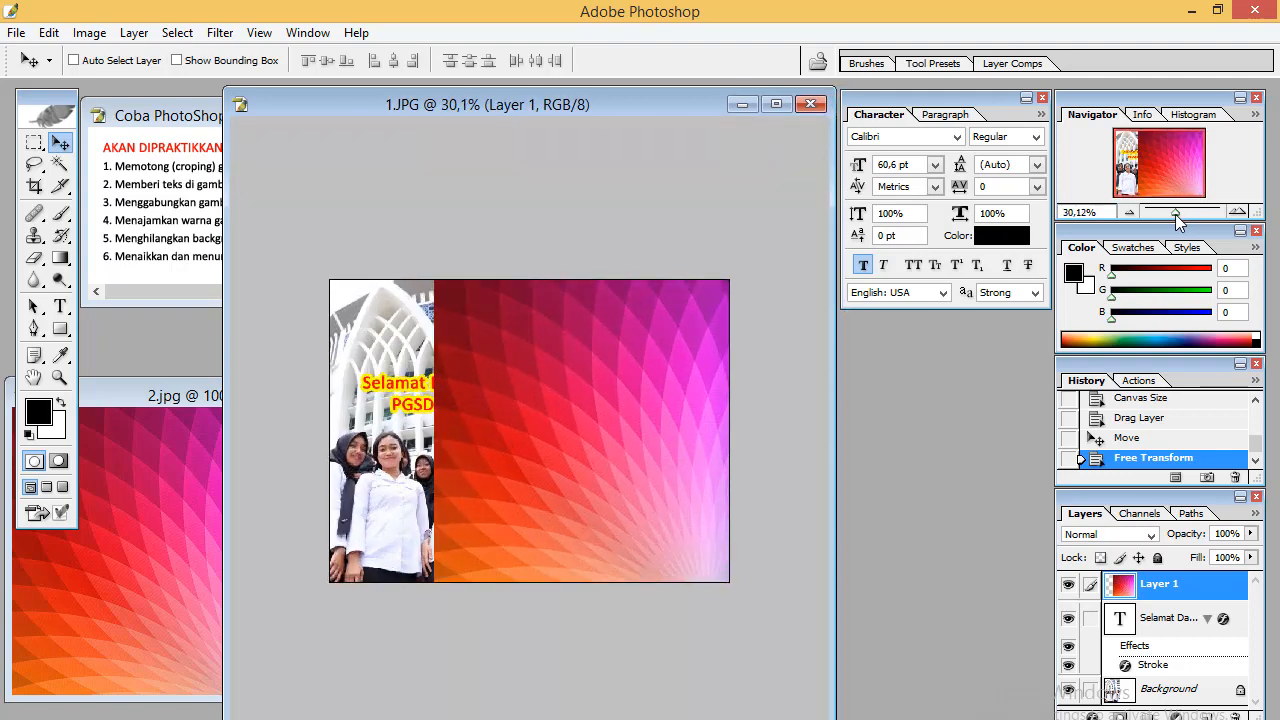
{"action": "left_click_drag", "start_coordinate": [675, 368], "coordinate": [704, 380]}
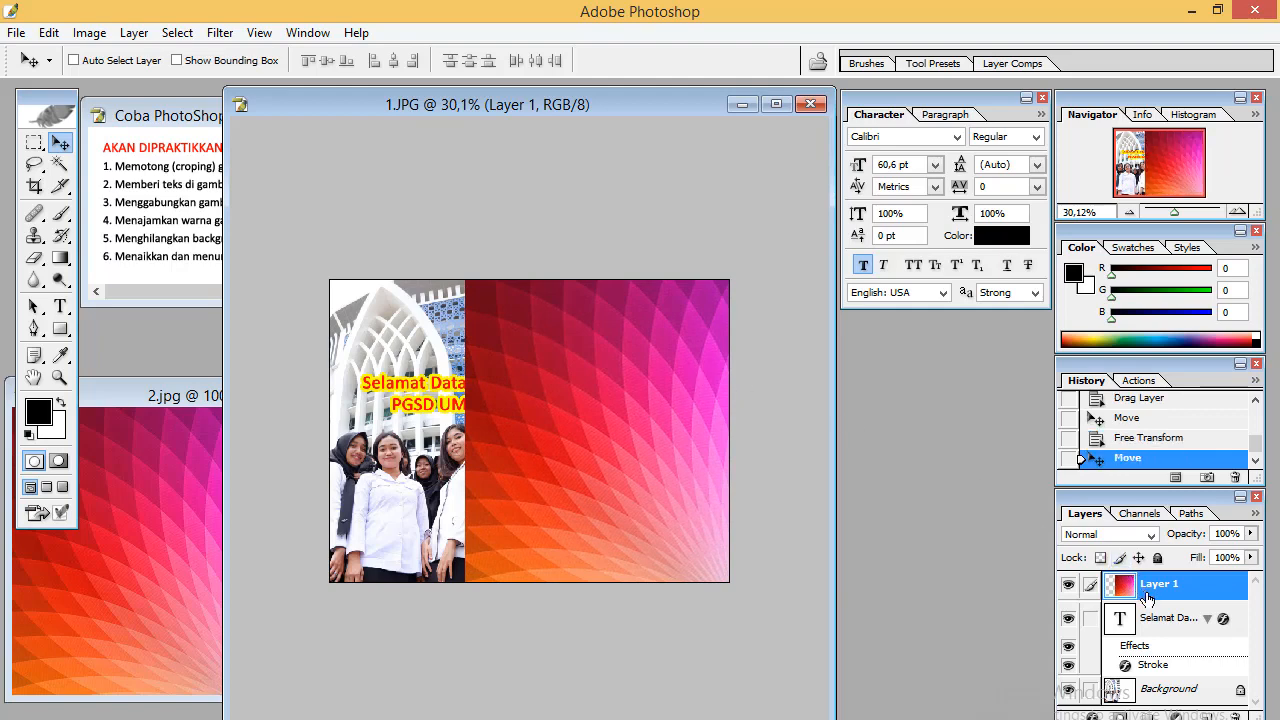
Move the gradient image layer below the title text layer and collapse the text layer's effects list
{"action": "left_click_drag", "start_coordinate": [1147, 607], "coordinate": [1160, 672]}
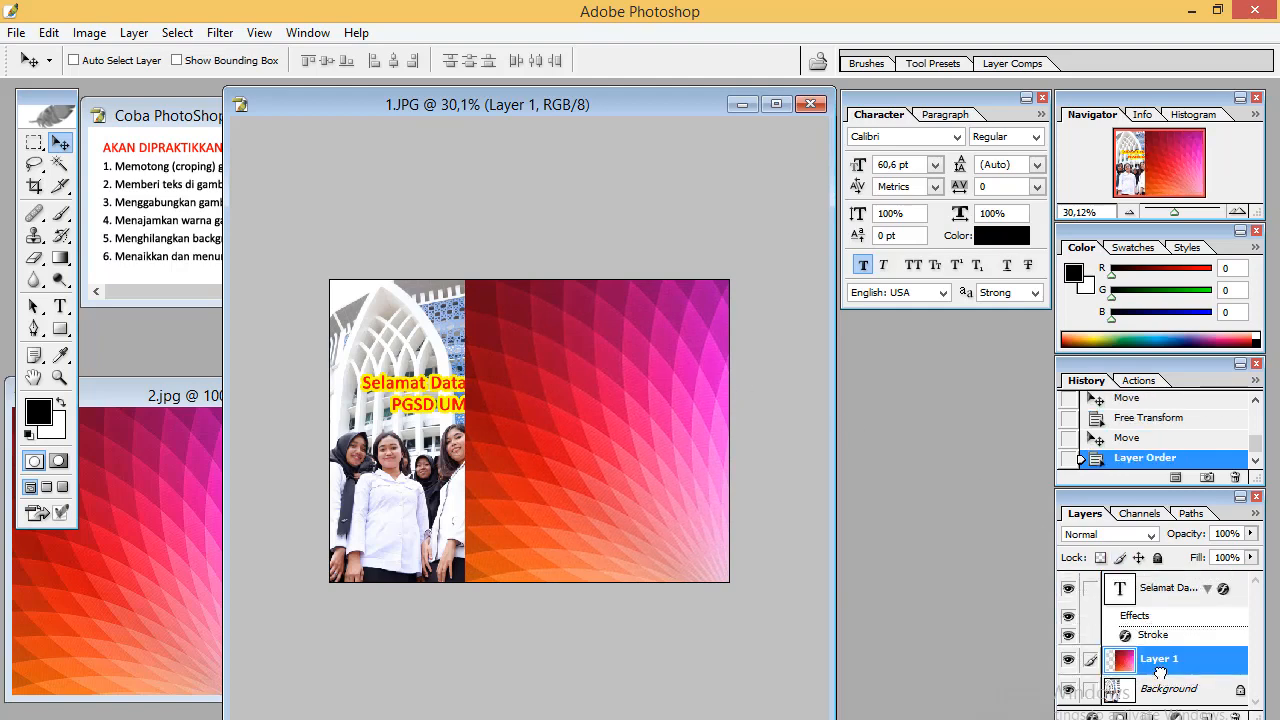
{"action": "left_click", "coordinate": [1207, 590]}
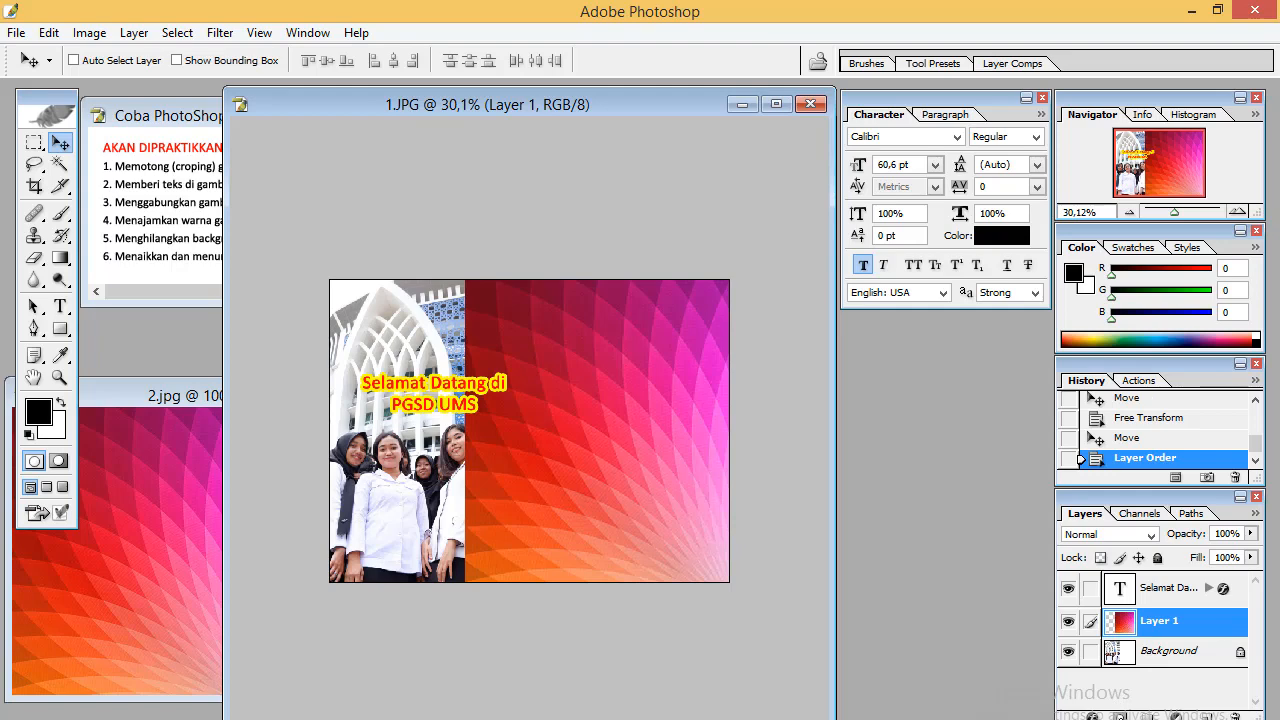
Add a layer mask to the gradient layer and draw a horizontal gradient on it to blend it into the photo
{"action": "left_click", "coordinate": [1120, 716]}
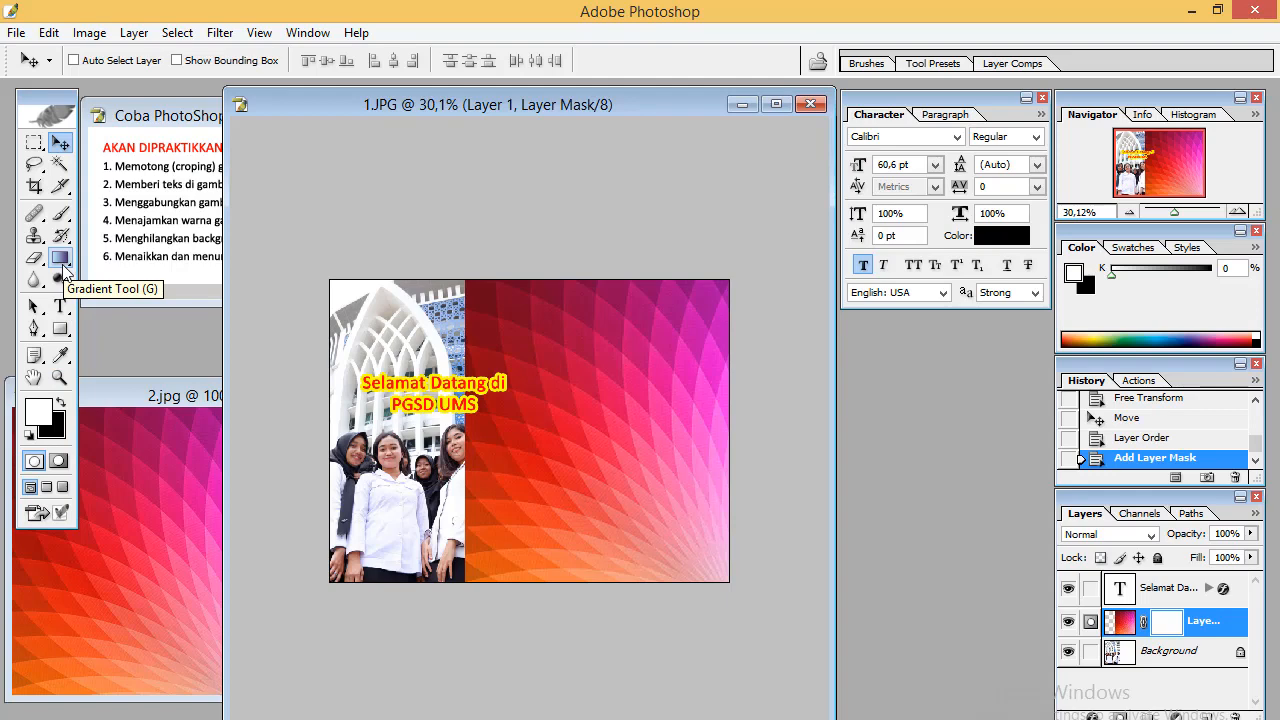
{"action": "left_click", "coordinate": [62, 265]}
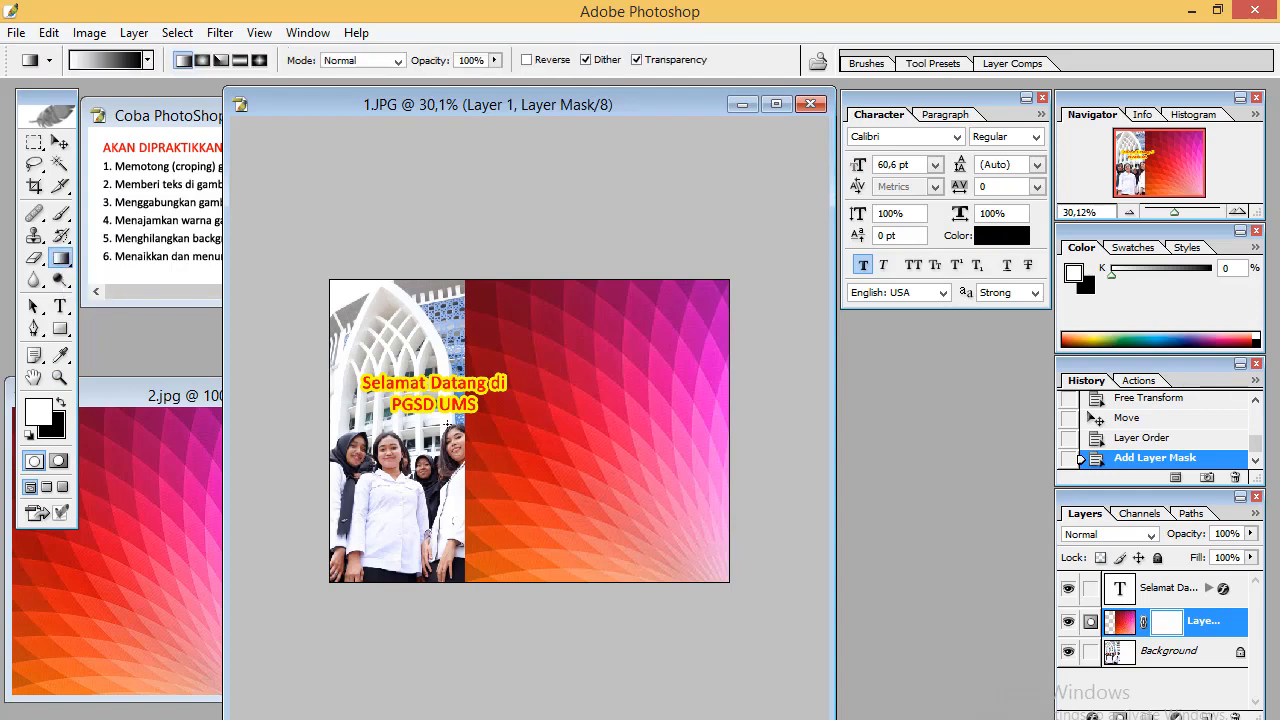
{"action": "left_click_drag", "start_coordinate": [468, 441], "coordinate": [631, 441]}
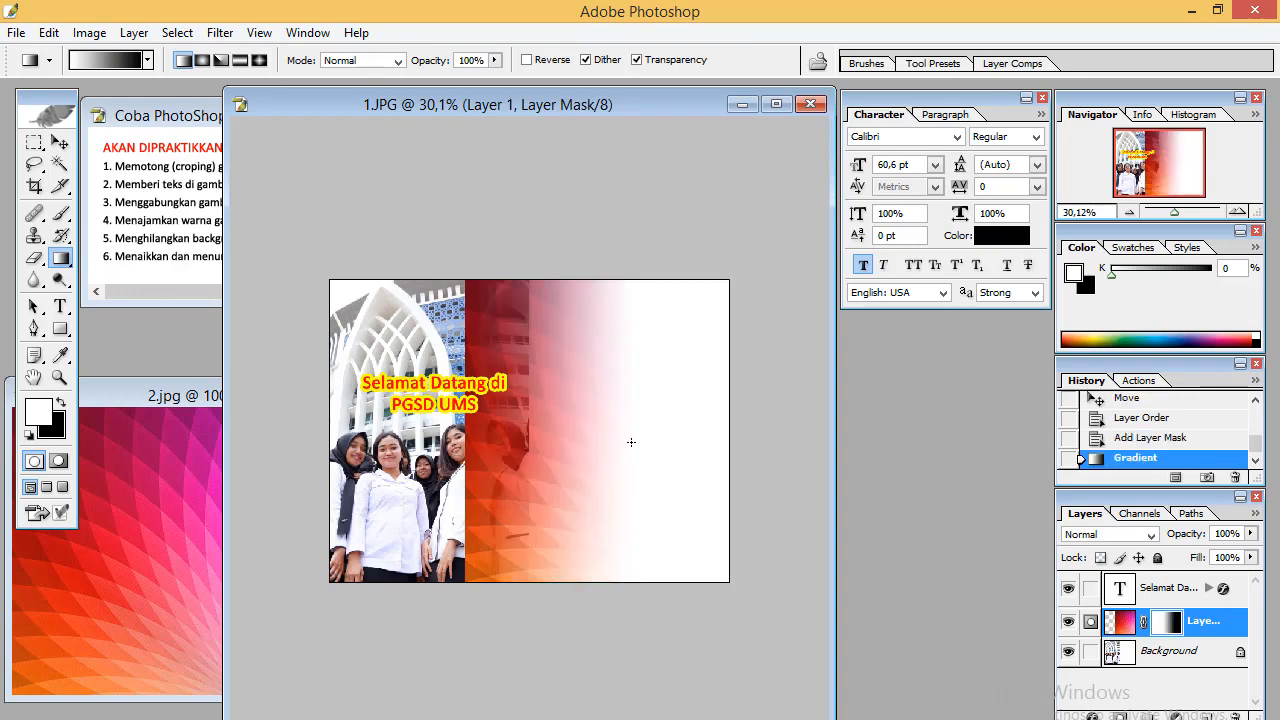
{"action": "key", "text": "ctrl+z"}
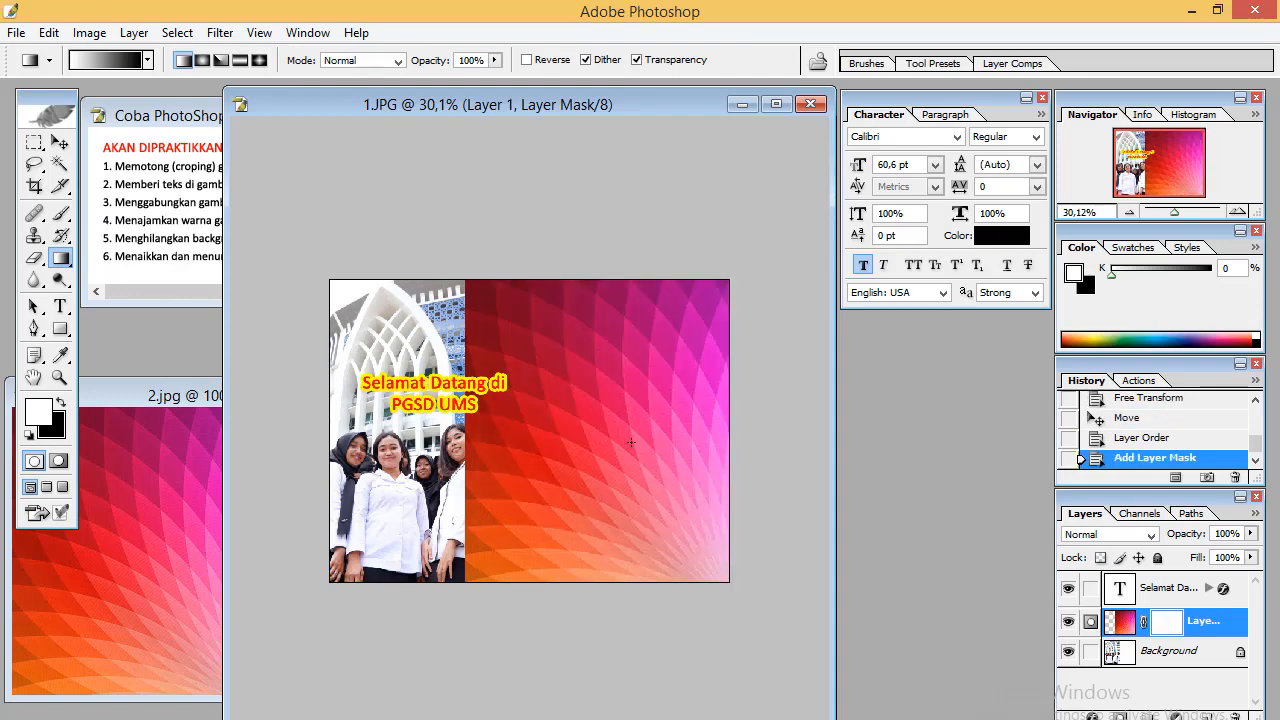
{"action": "left_click_drag", "start_coordinate": [497, 439], "coordinate": [608, 441]}
{"action": "left_click_drag", "start_coordinate": [608, 441], "coordinate": [608, 441]}
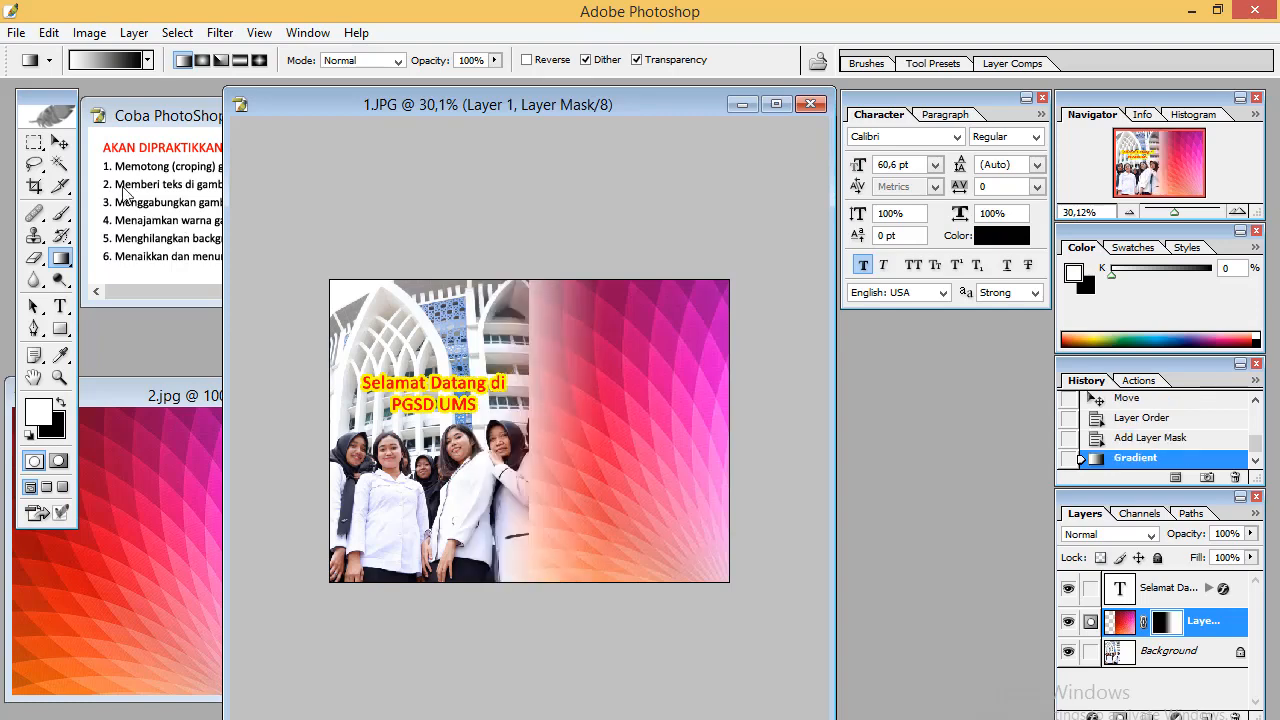
Move the masked gradient layer left so its fade overlaps the people in the photo
{"action": "left_click", "coordinate": [60, 143]}
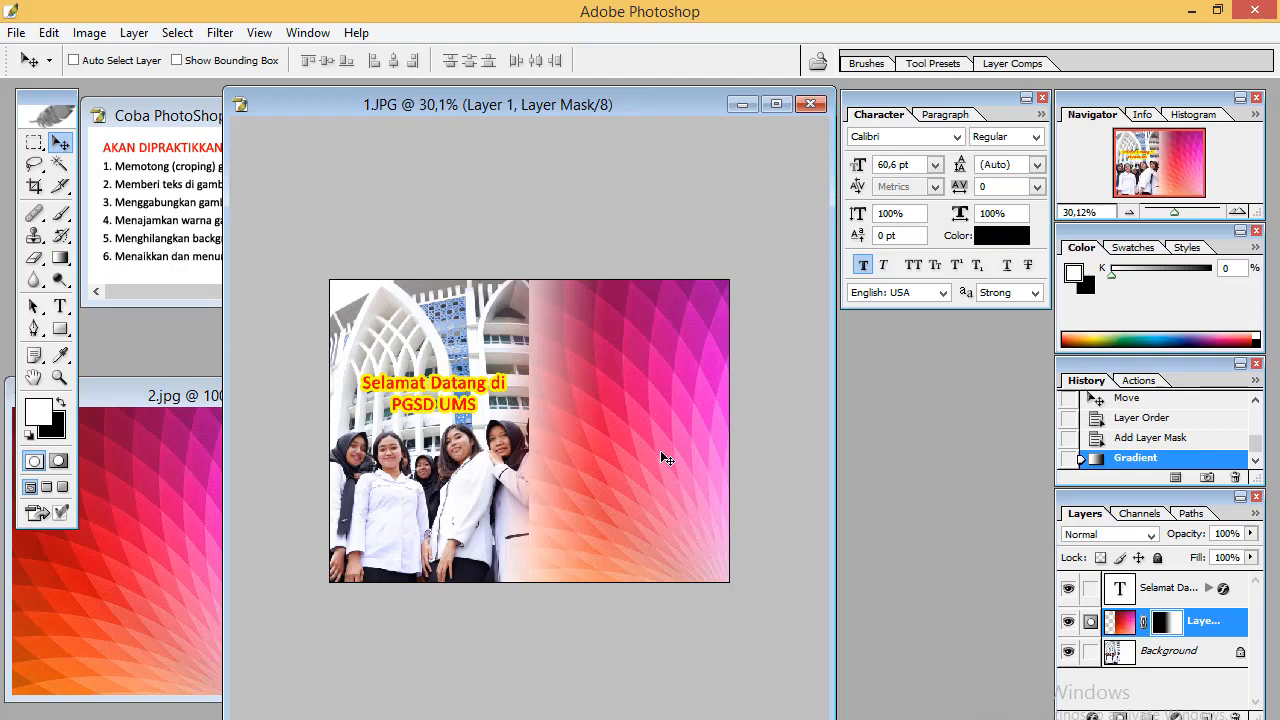
{"action": "left_click_drag", "start_coordinate": [659, 460], "coordinate": [598, 457]}
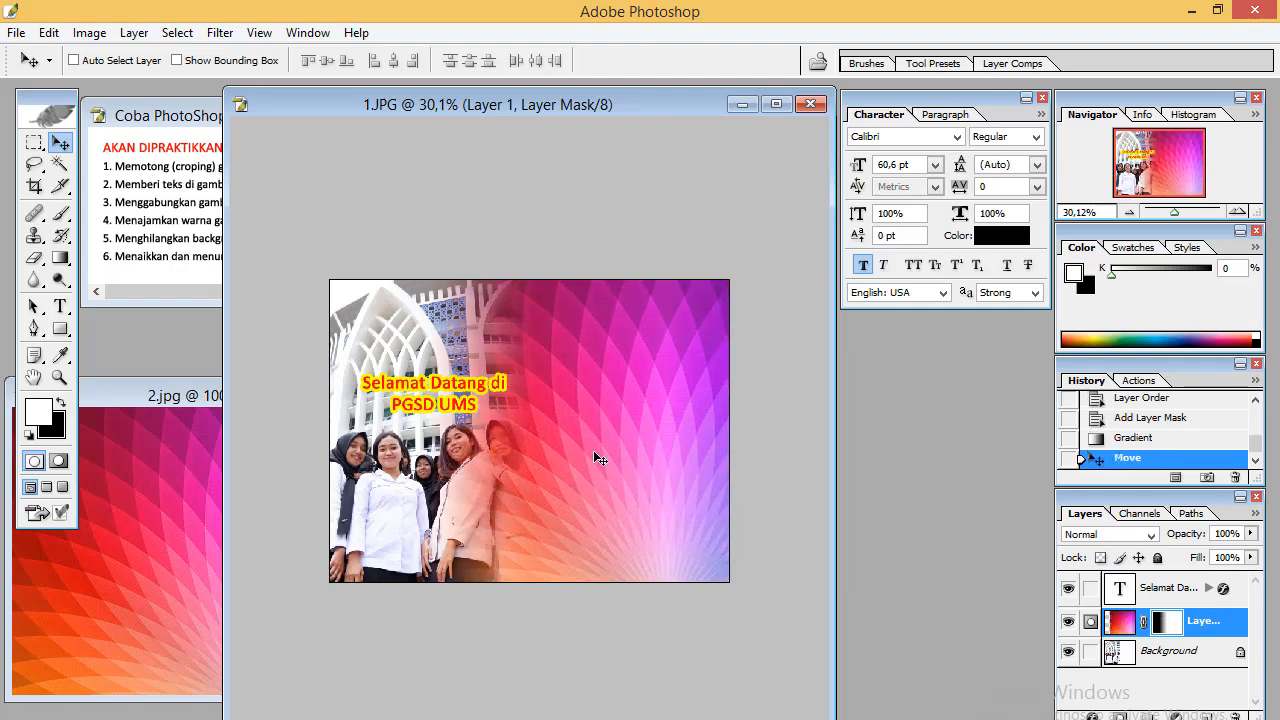
Crop the canvas to the left part containing the photo and the blended gradient
{"action": "left_click", "coordinate": [35, 186]}
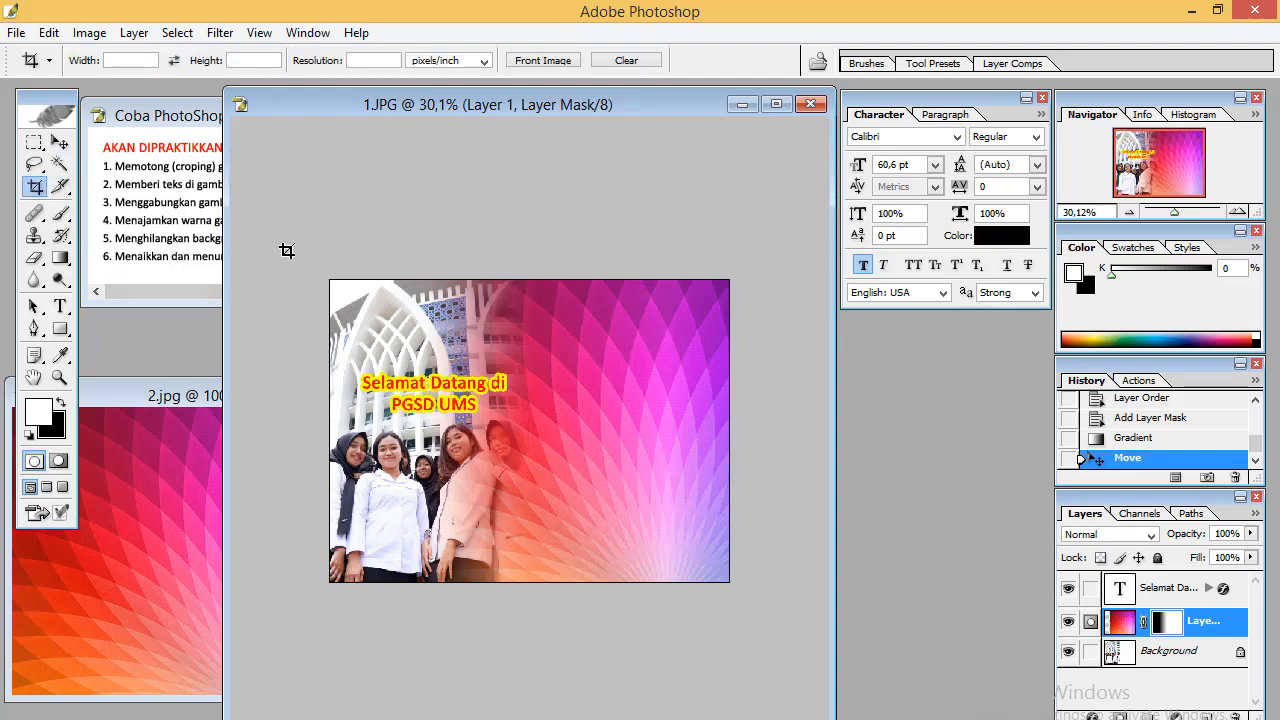
{"action": "left_click_drag", "start_coordinate": [307, 255], "coordinate": [568, 608]}
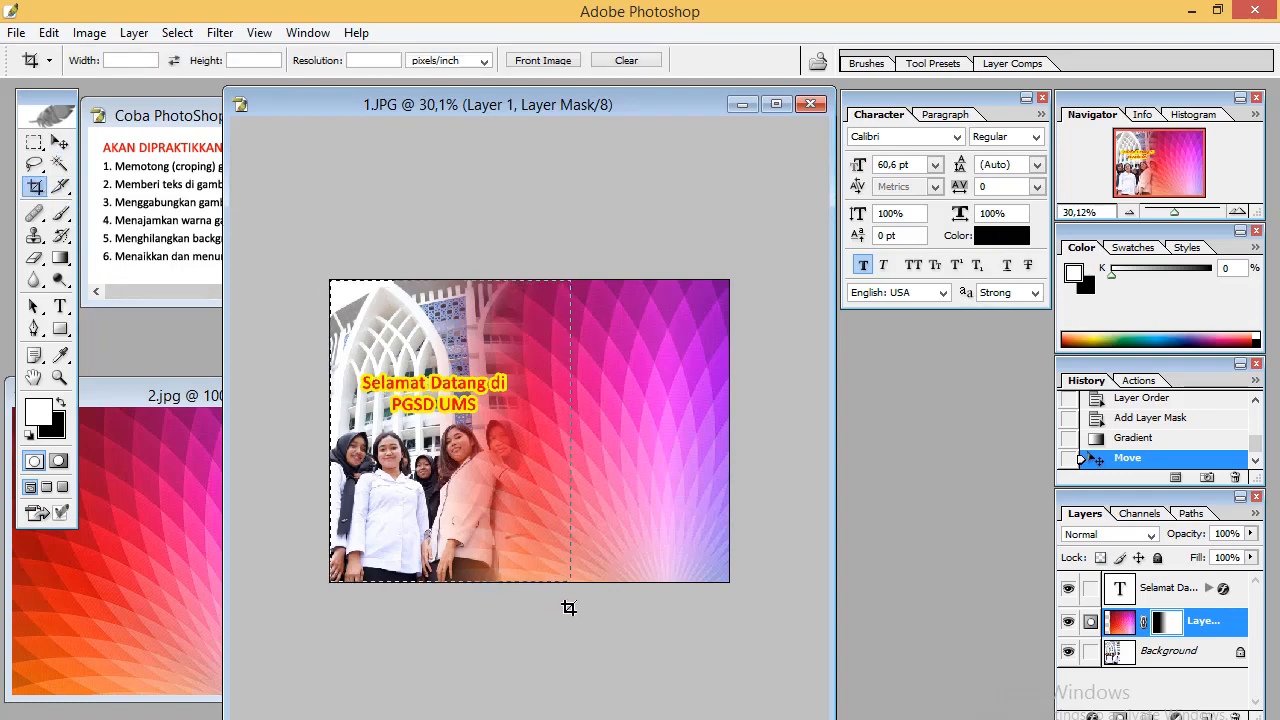
{"action": "left_click", "coordinate": [60, 143]}
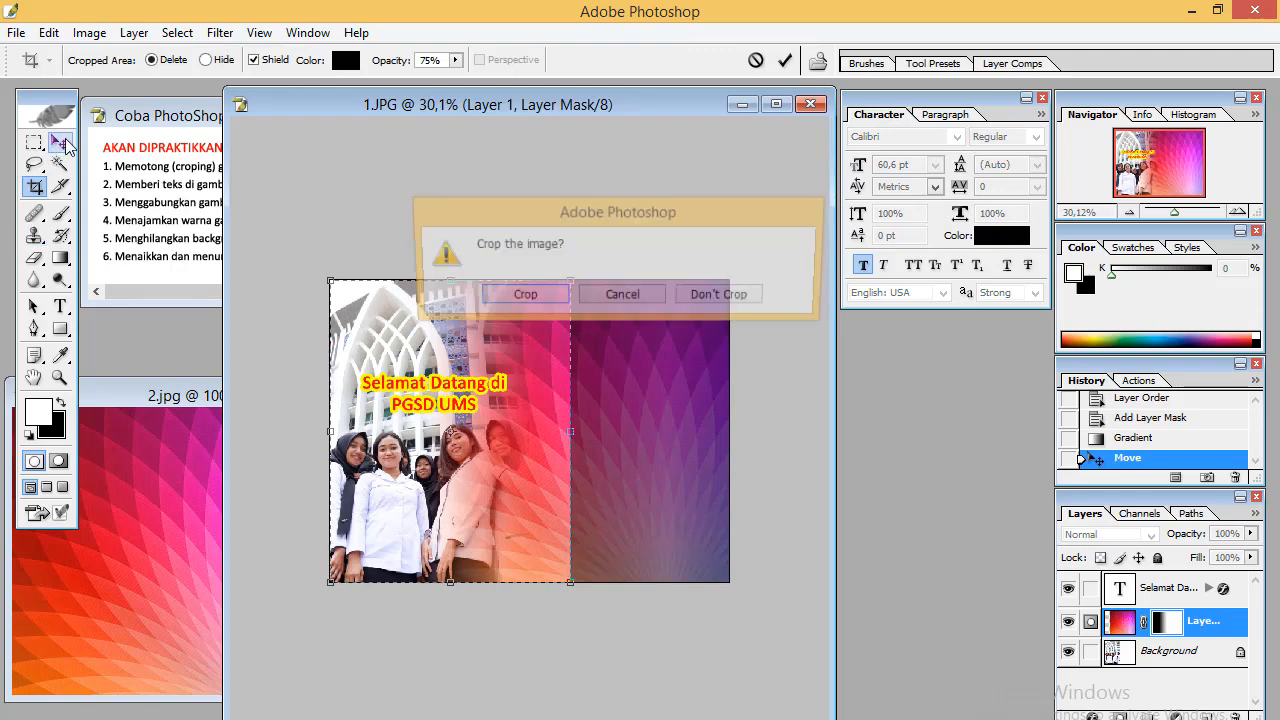
{"action": "left_click", "coordinate": [544, 300]}
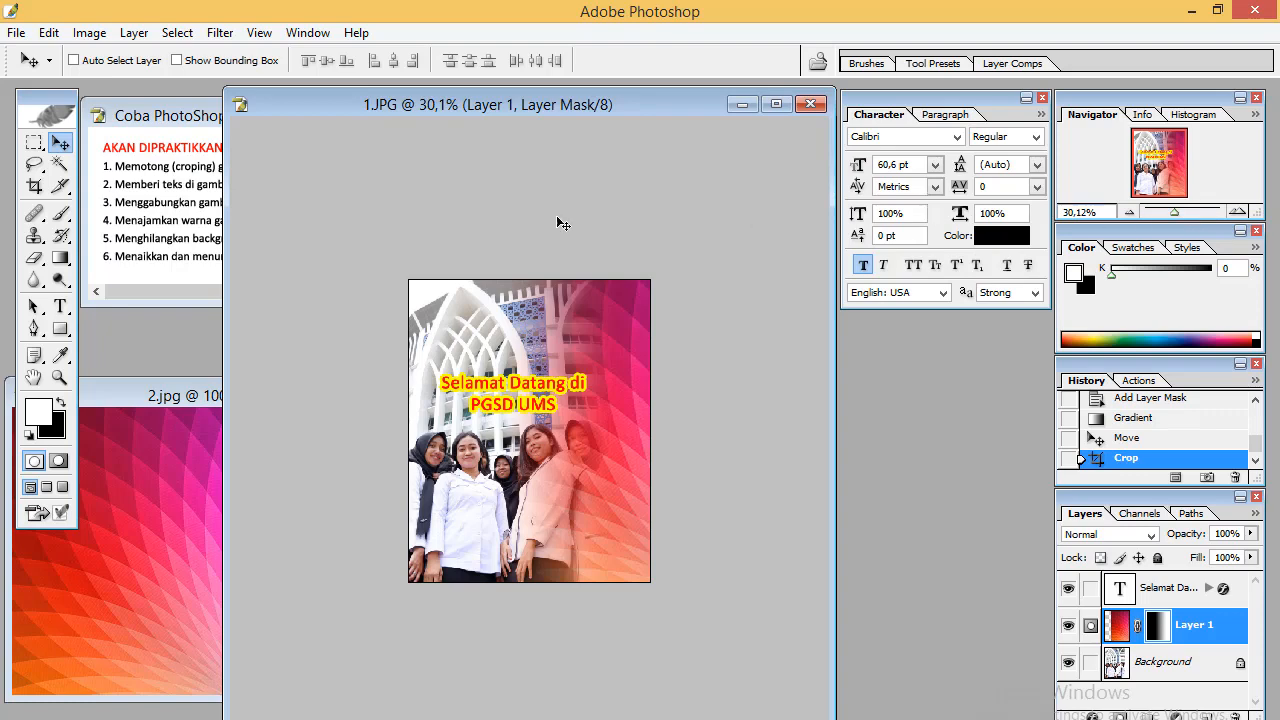
Hide the gradient layer and duplicate the Background layer
{"action": "left_click_drag", "start_coordinate": [512, 106], "coordinate": [596, 101]}
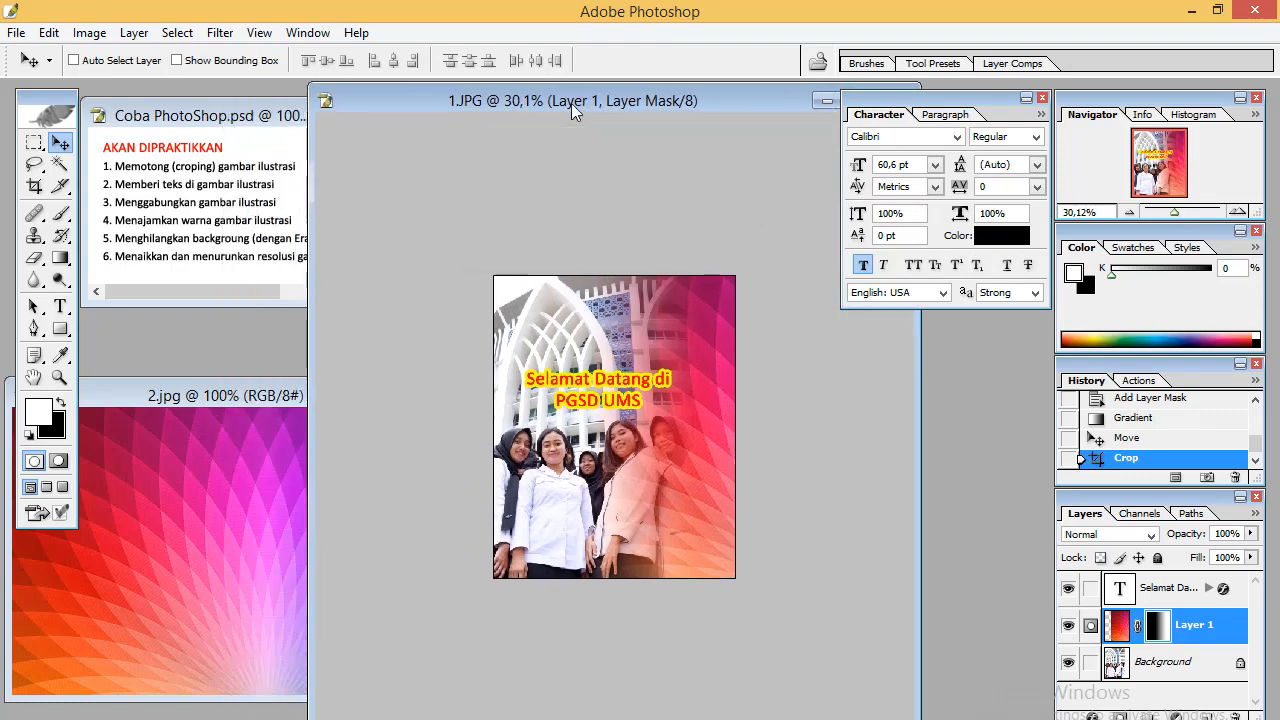
{"action": "left_click", "coordinate": [268, 36]}
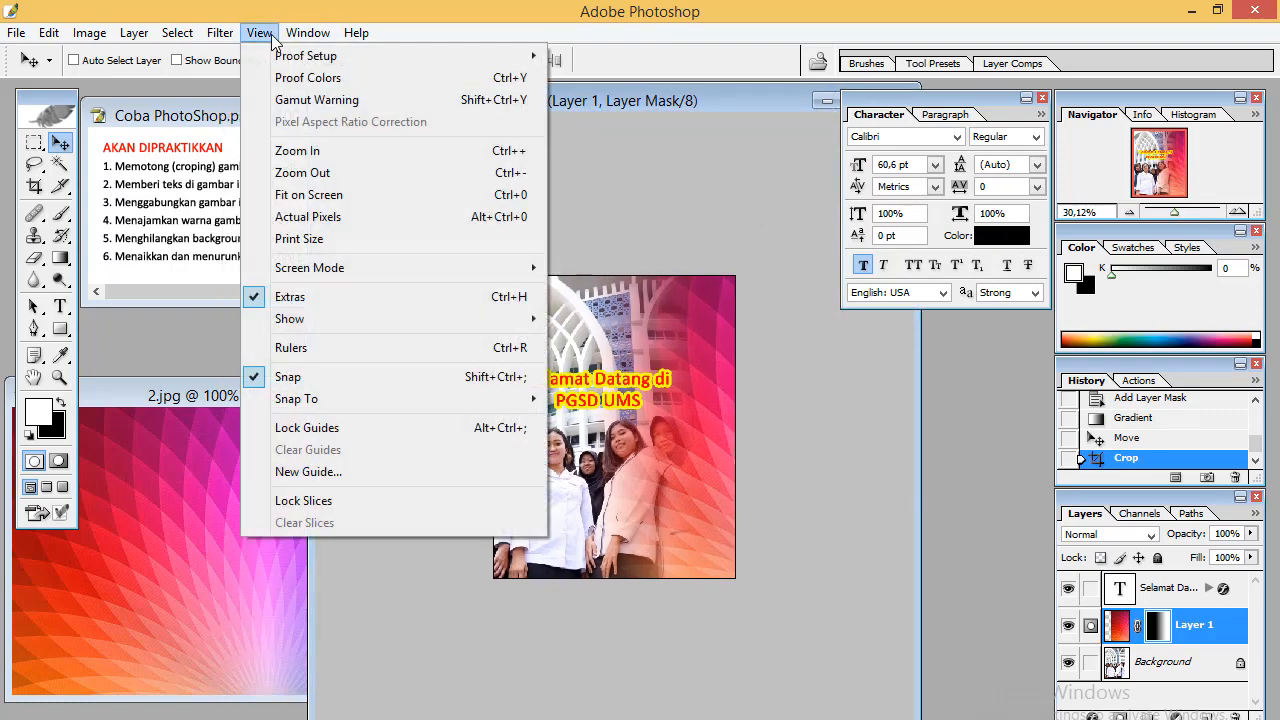
{"action": "left_click", "coordinate": [319, 216]}
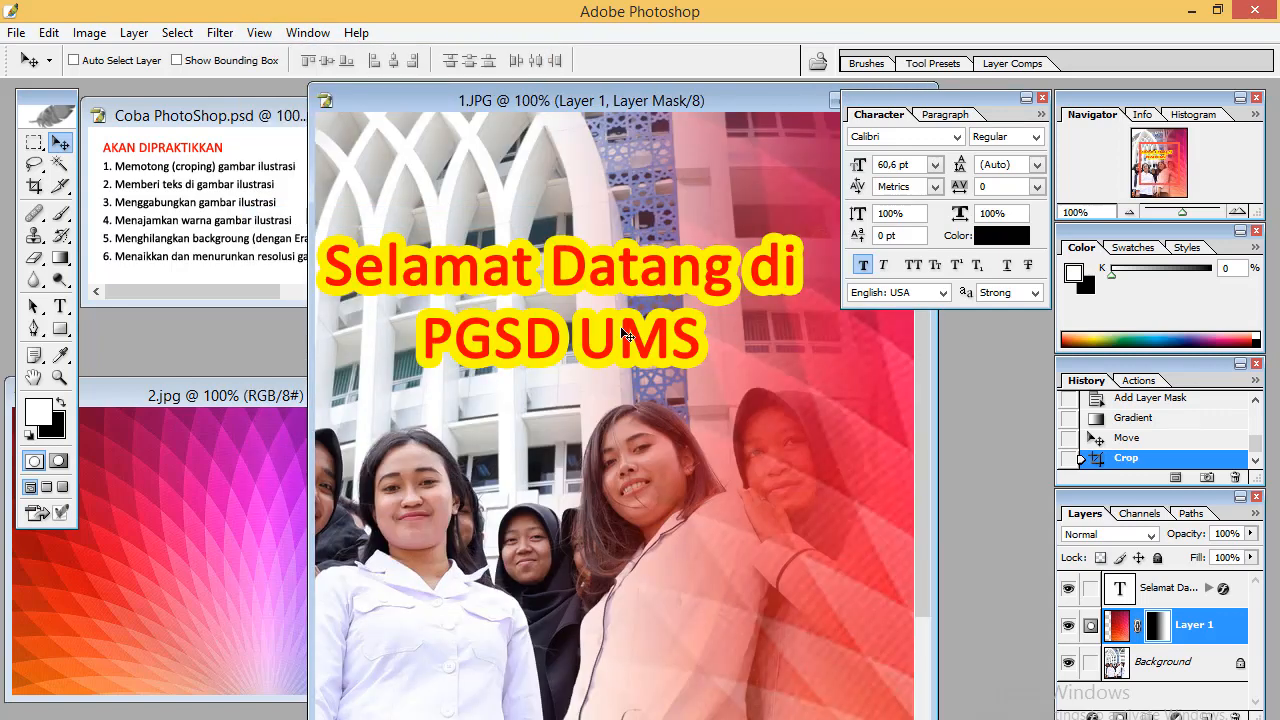
{"action": "left_click", "coordinate": [259, 36]}
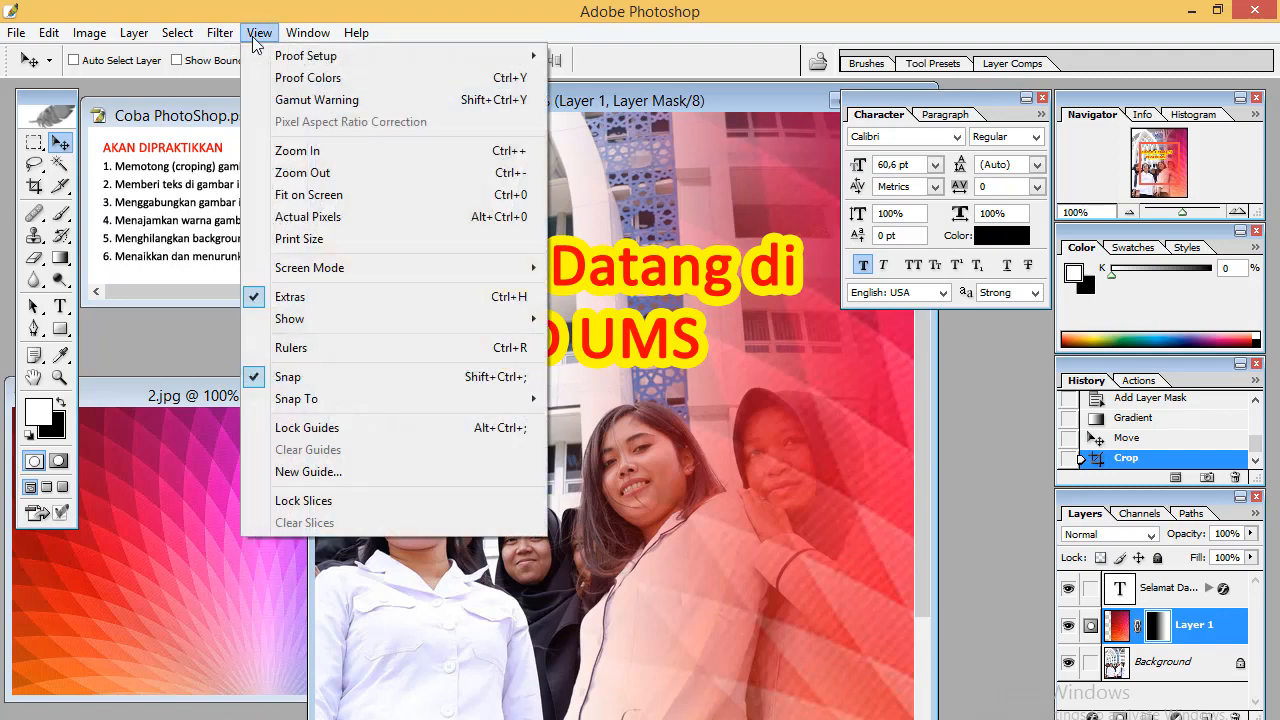
{"action": "left_click", "coordinate": [316, 196]}
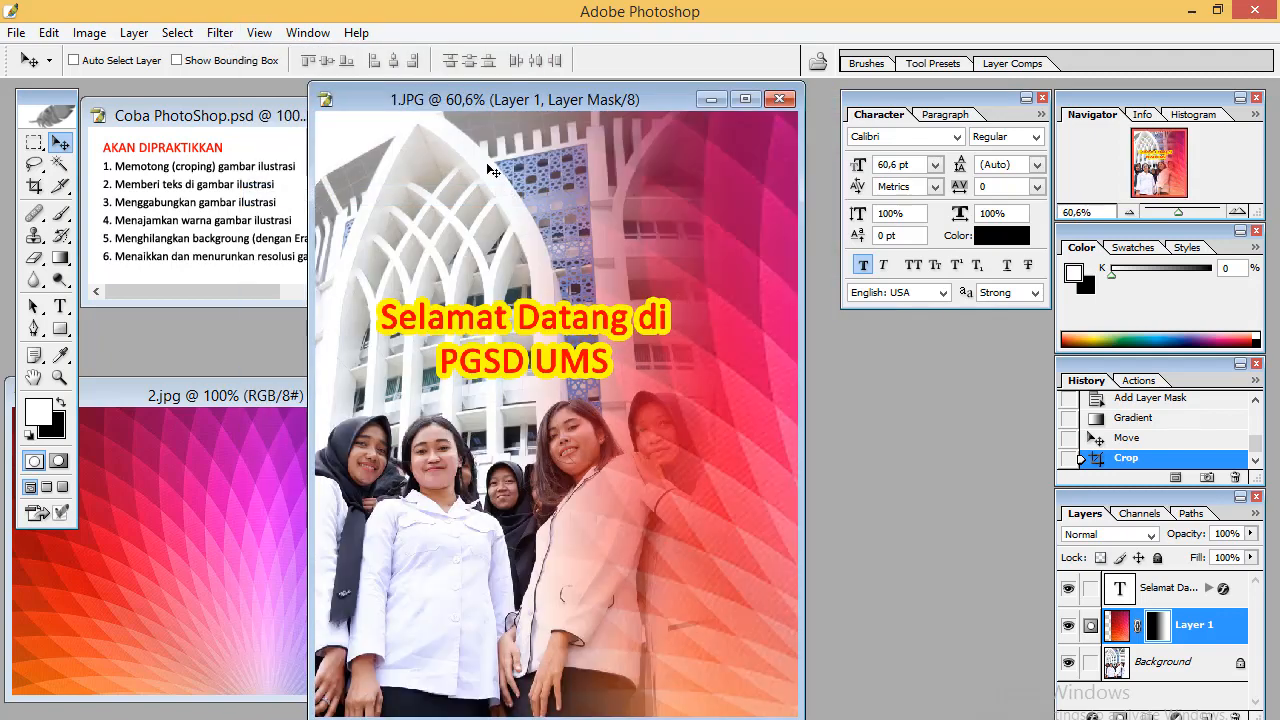
{"action": "left_click_drag", "start_coordinate": [513, 100], "coordinate": [567, 100]}
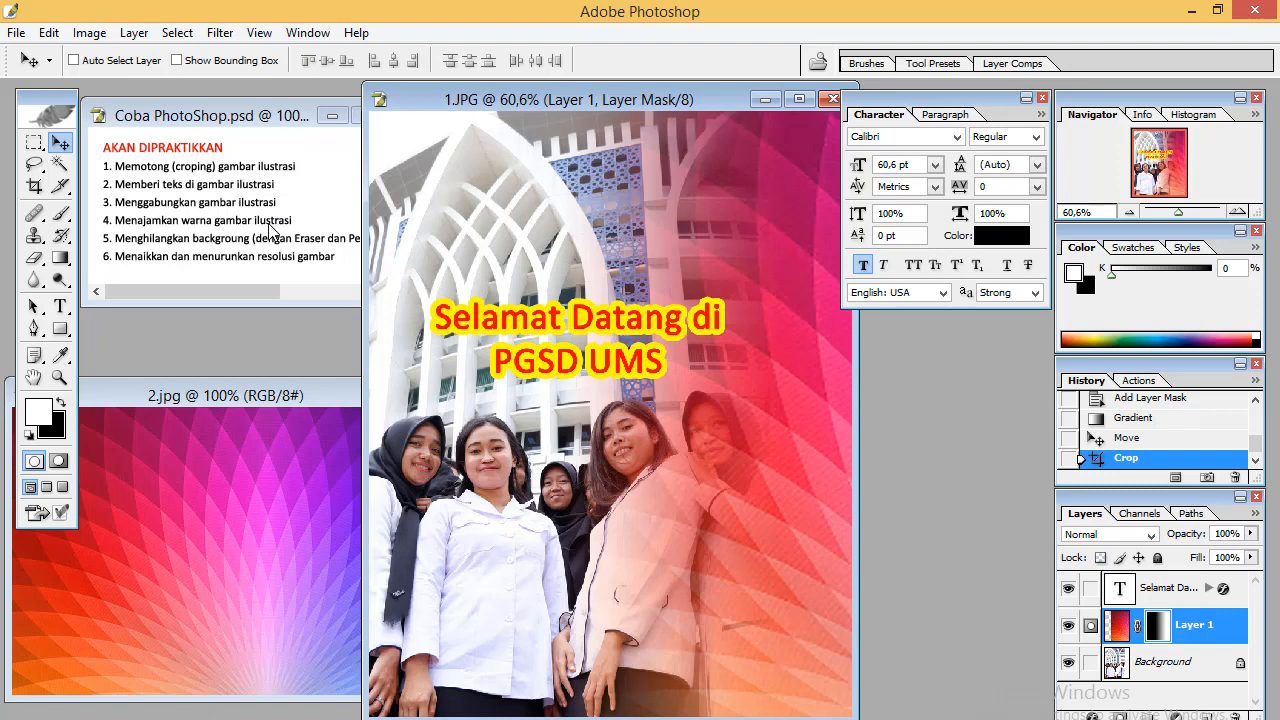
{"action": "left_click", "coordinate": [1068, 626]}
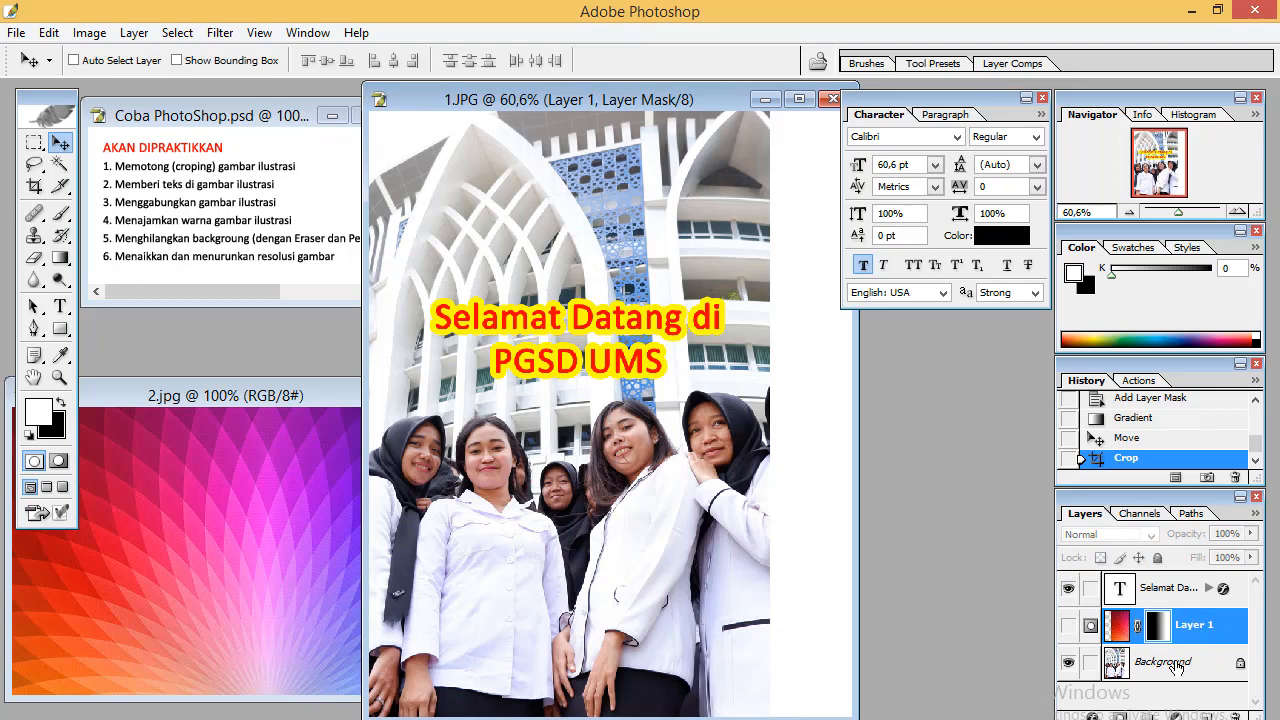
{"action": "scroll", "coordinate": [1166, 671], "scroll_direction": "up", "scroll_amount": 2}
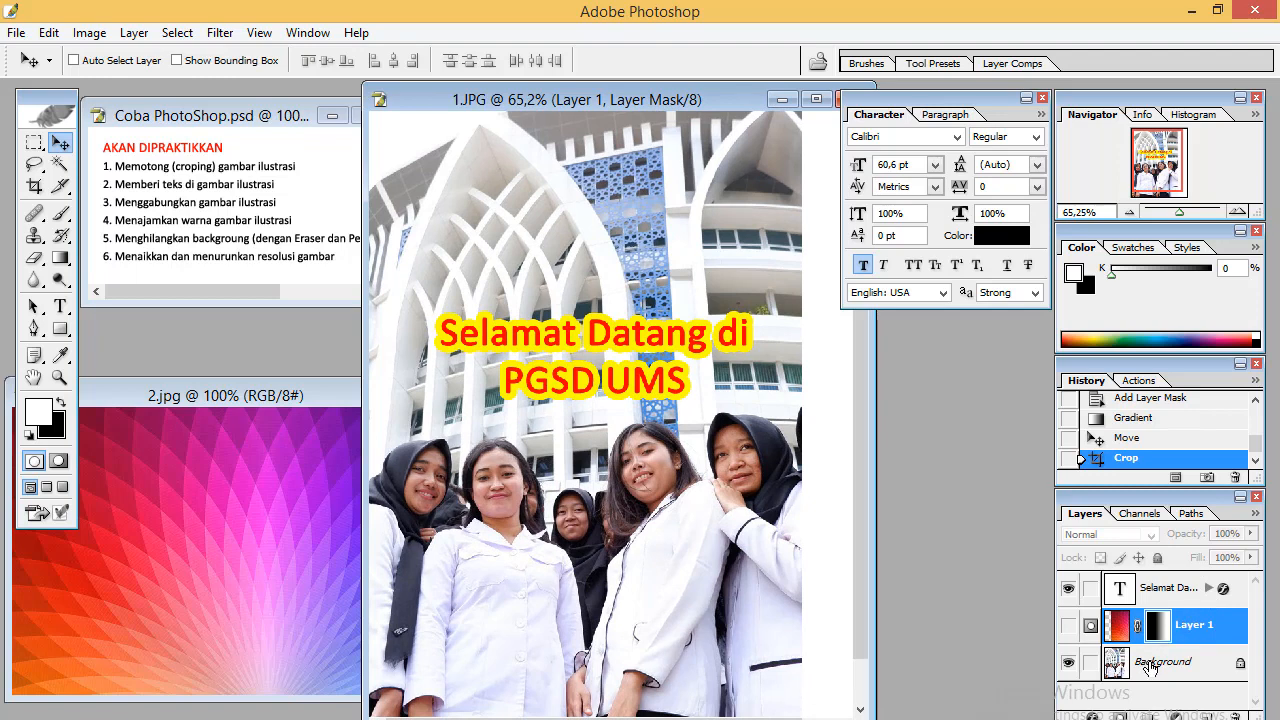
{"action": "left_click_drag", "start_coordinate": [1150, 667], "coordinate": [1206, 716]}
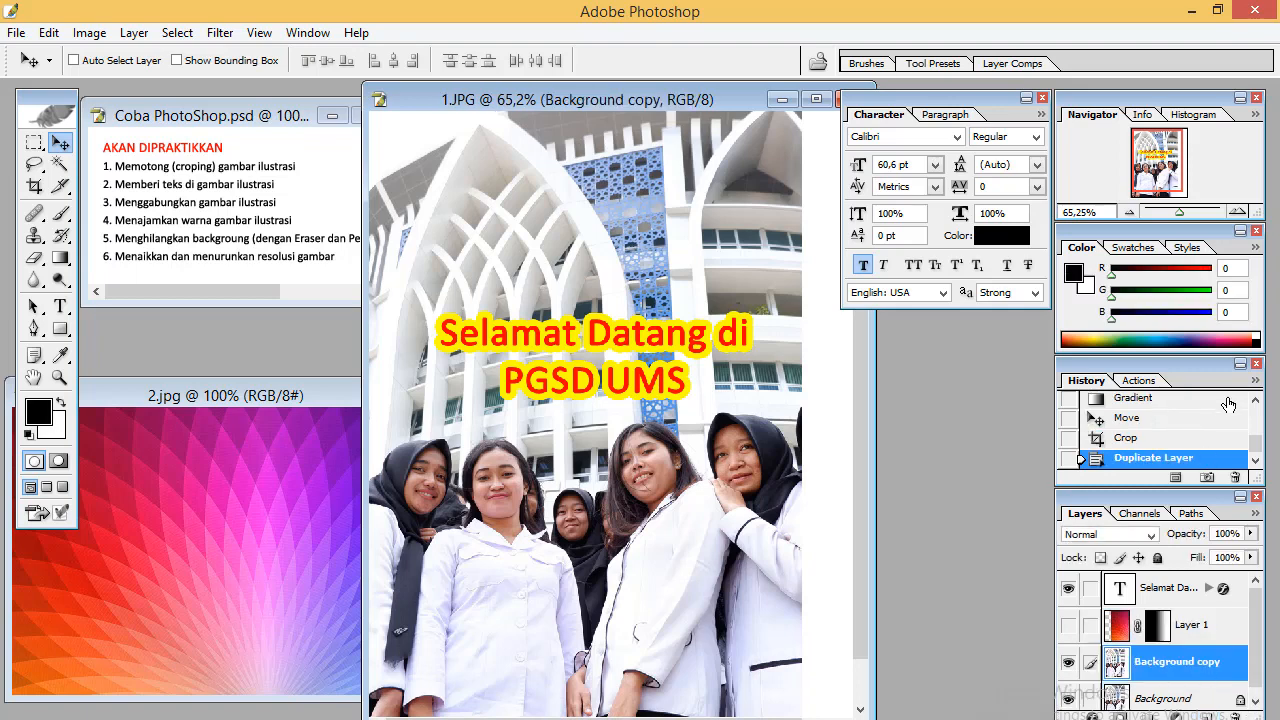
Collapse the Color panel and move the History and Layers panels upward
{"action": "left_click", "coordinate": [1256, 231]}
{"action": "left_click_drag", "start_coordinate": [1195, 359], "coordinate": [1191, 226]}
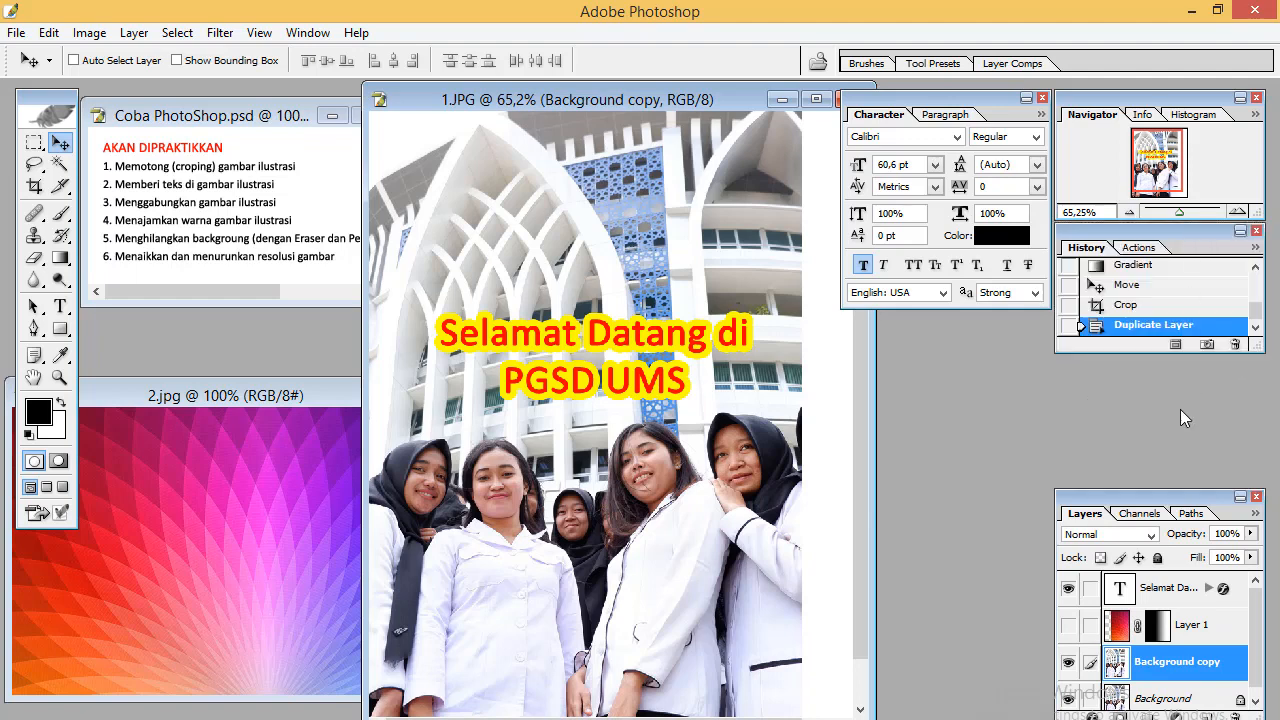
{"action": "left_click_drag", "start_coordinate": [1176, 490], "coordinate": [1172, 352]}
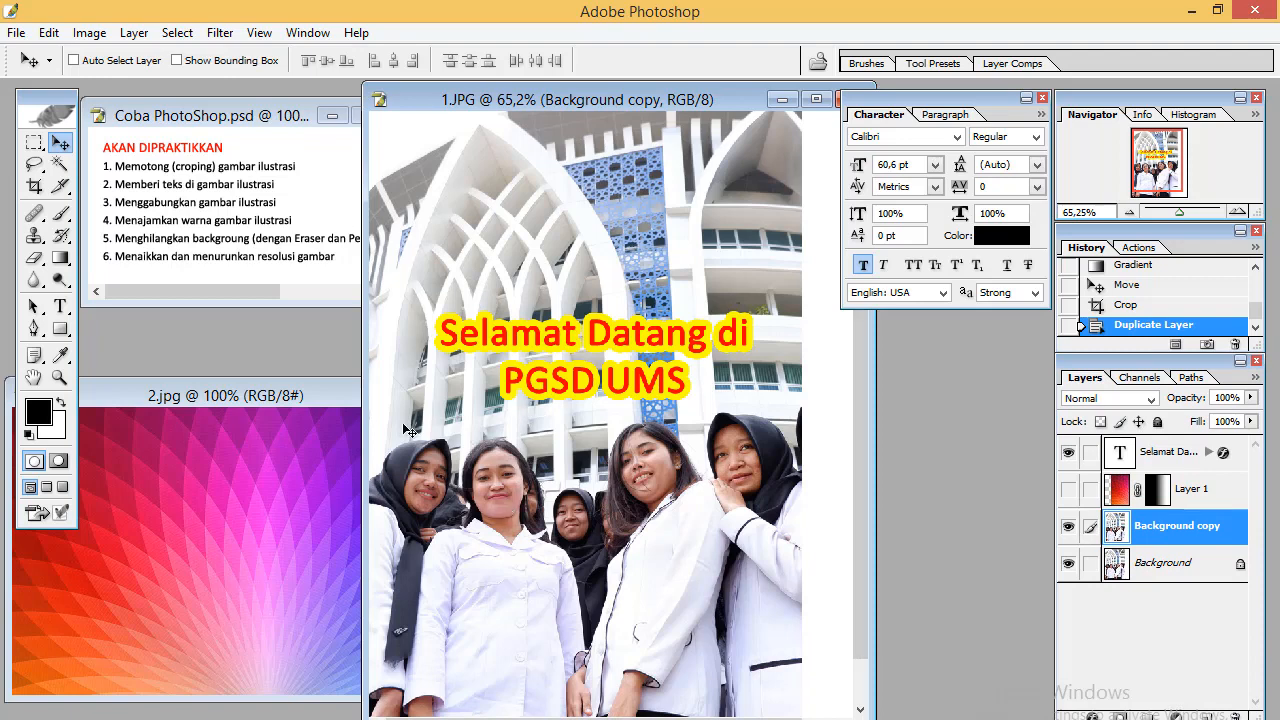
Apply Levels to the Background copy, raising the black input slider and lowering the white input slider slightly
{"action": "left_click", "coordinate": [105, 38]}
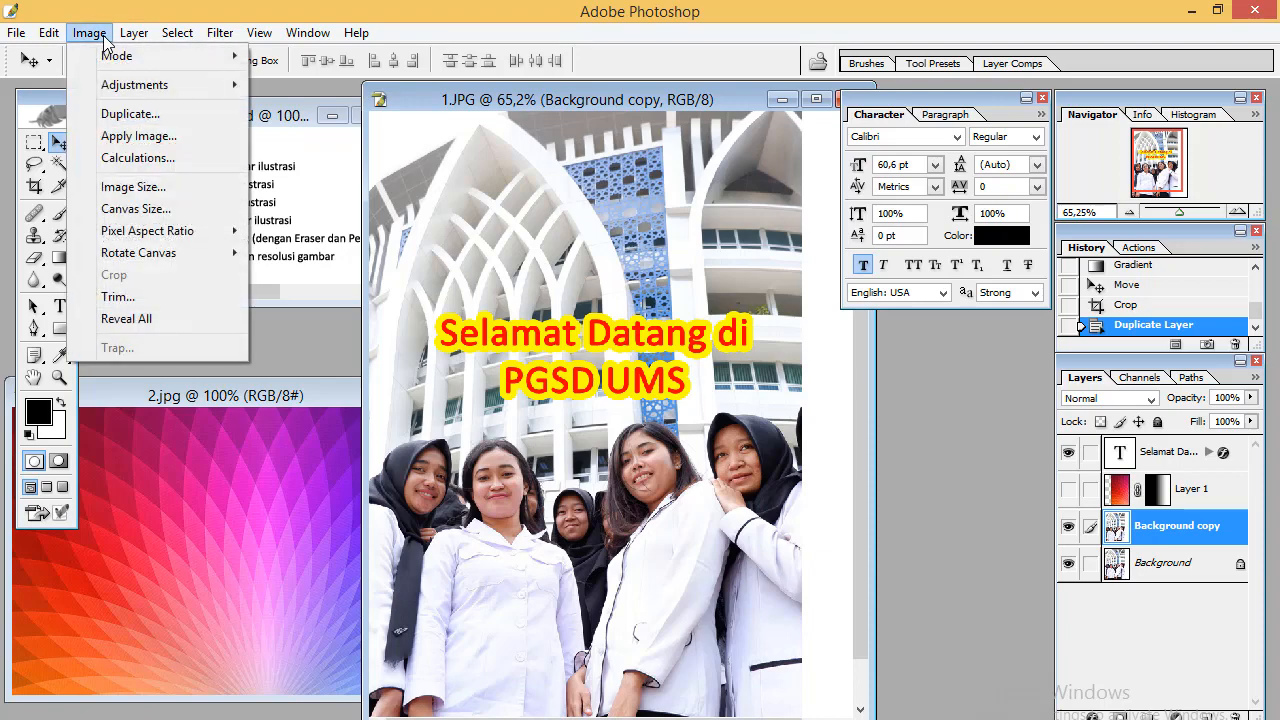
{"action": "mouse_move", "coordinate": [113, 58]}
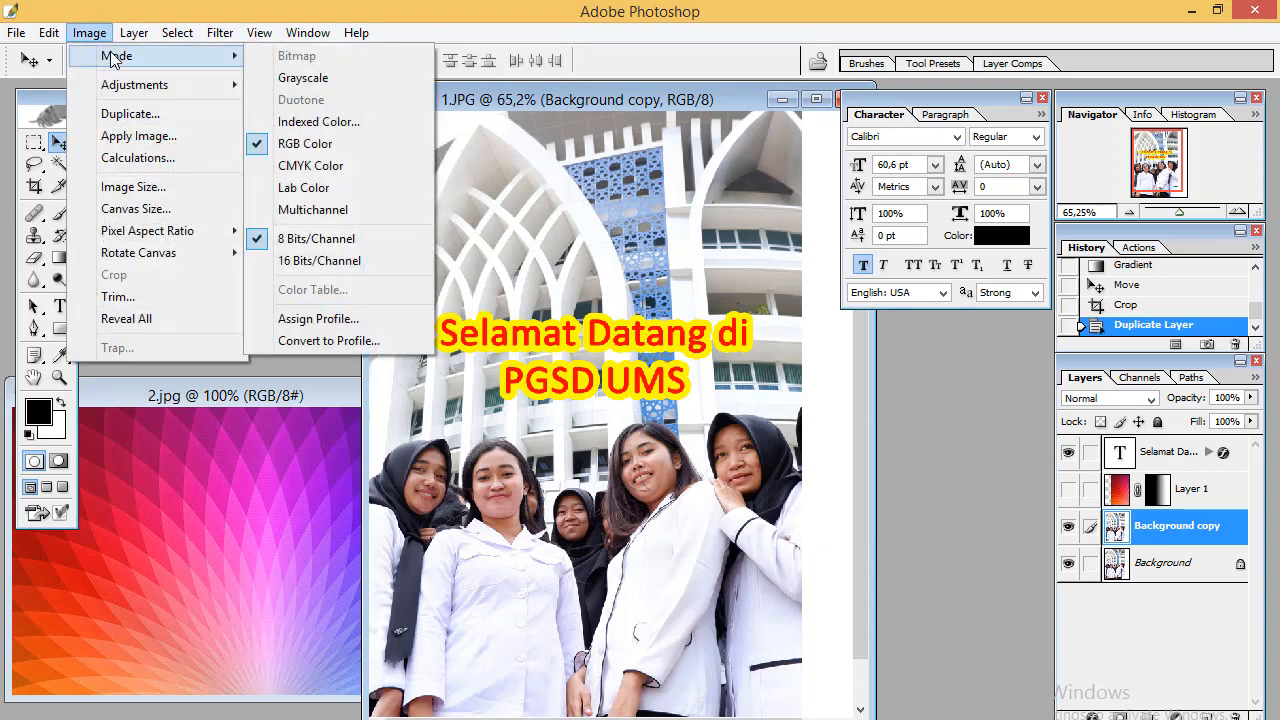
{"action": "mouse_move", "coordinate": [128, 86]}
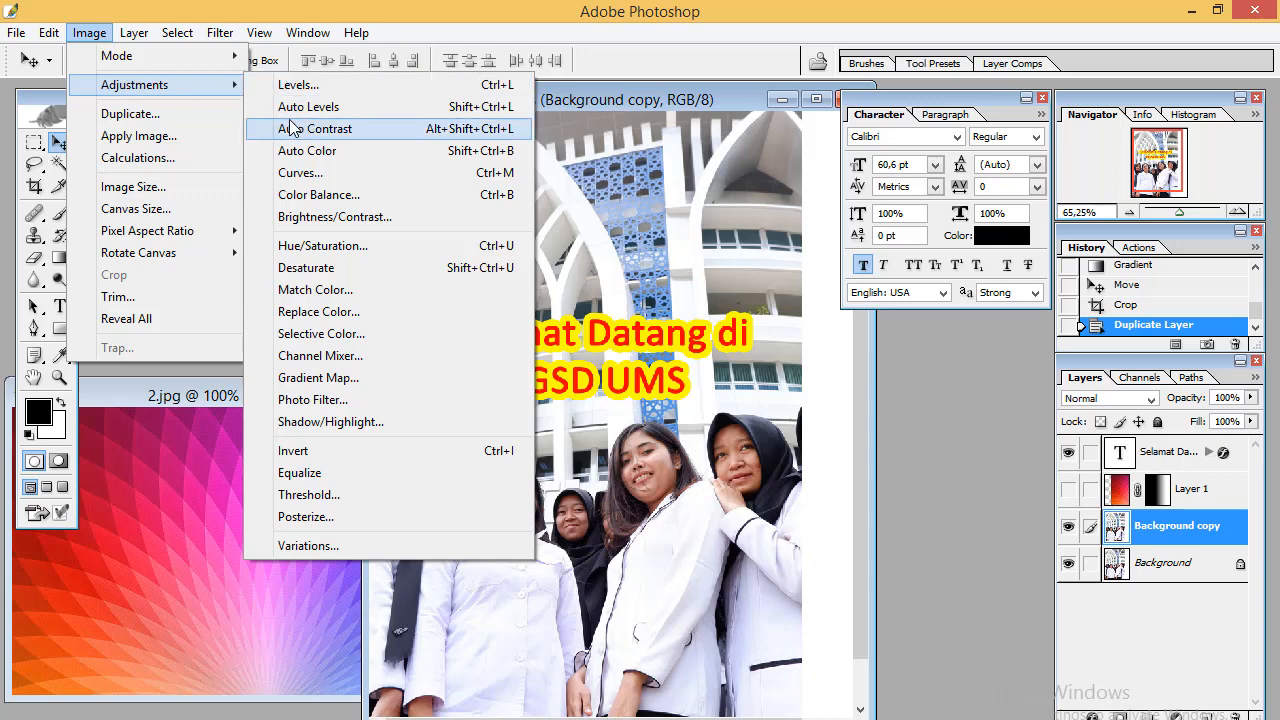
{"action": "left_click", "coordinate": [297, 88]}
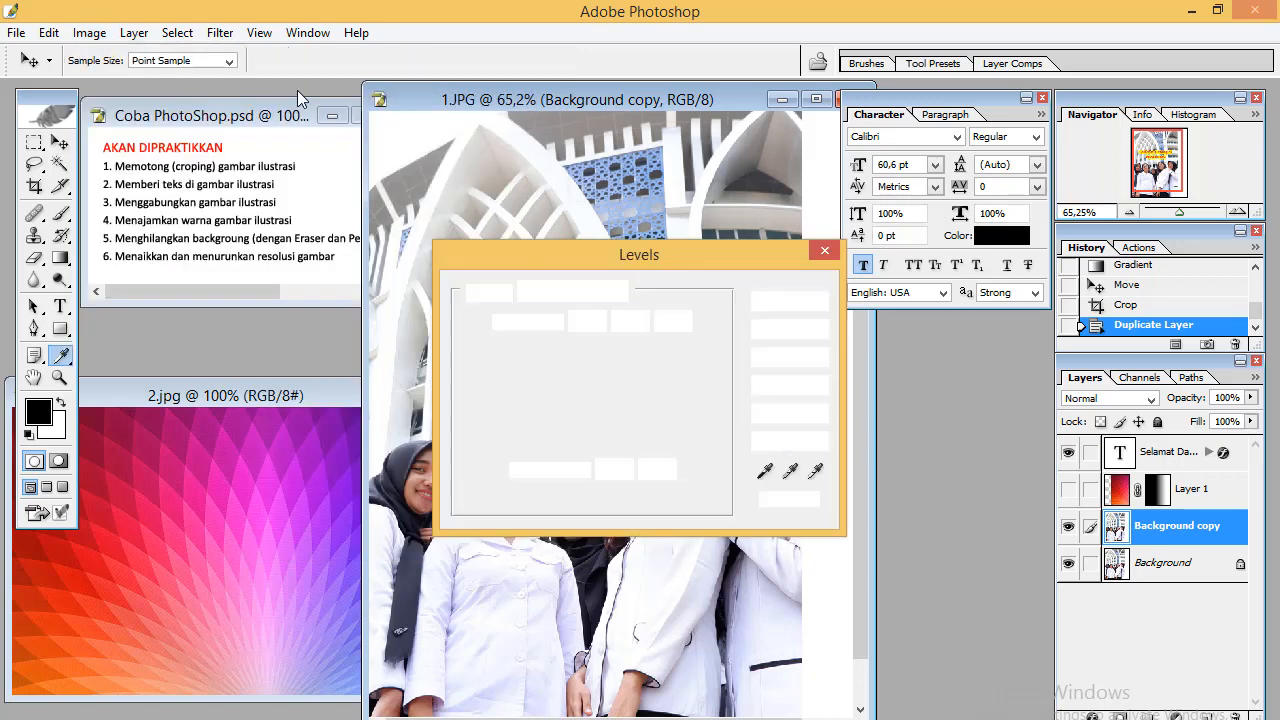
{"action": "left_click_drag", "start_coordinate": [602, 261], "coordinate": [754, 136]}
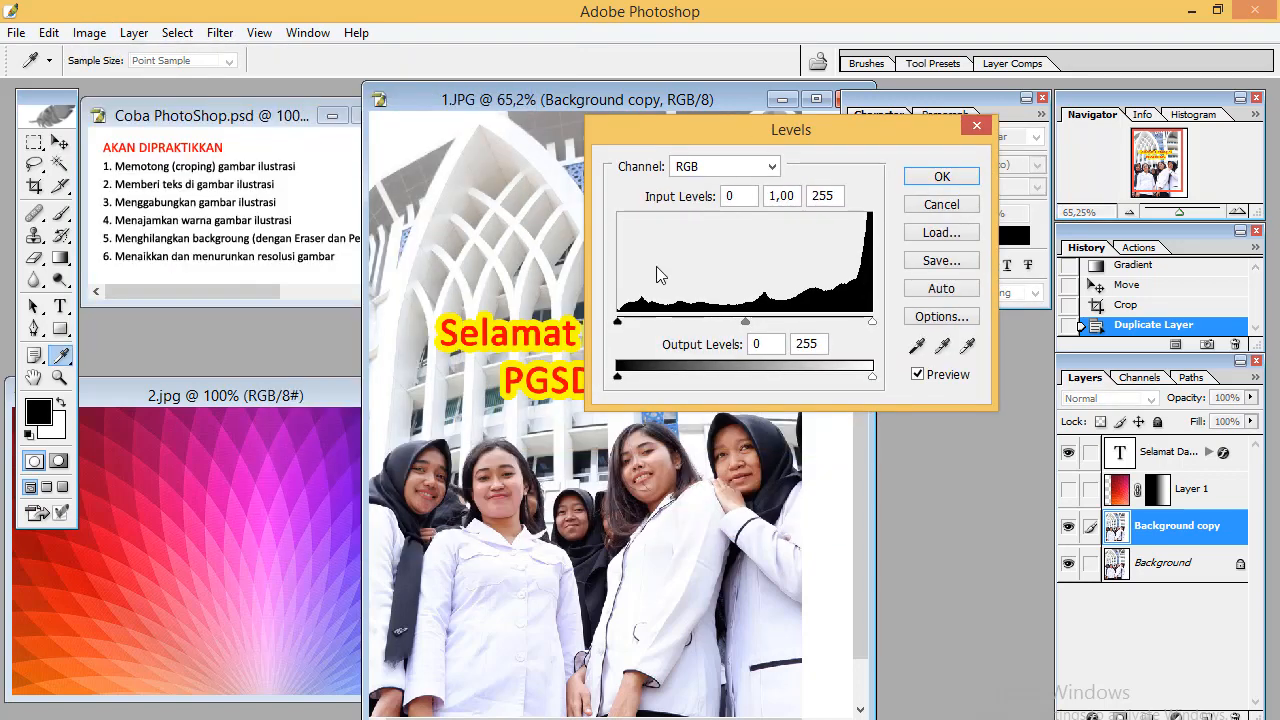
{"action": "left_click_drag", "start_coordinate": [622, 322], "coordinate": [648, 322]}
{"action": "left_click_drag", "start_coordinate": [752, 323], "coordinate": [741, 323]}
{"action": "left_click", "coordinate": [920, 180]}
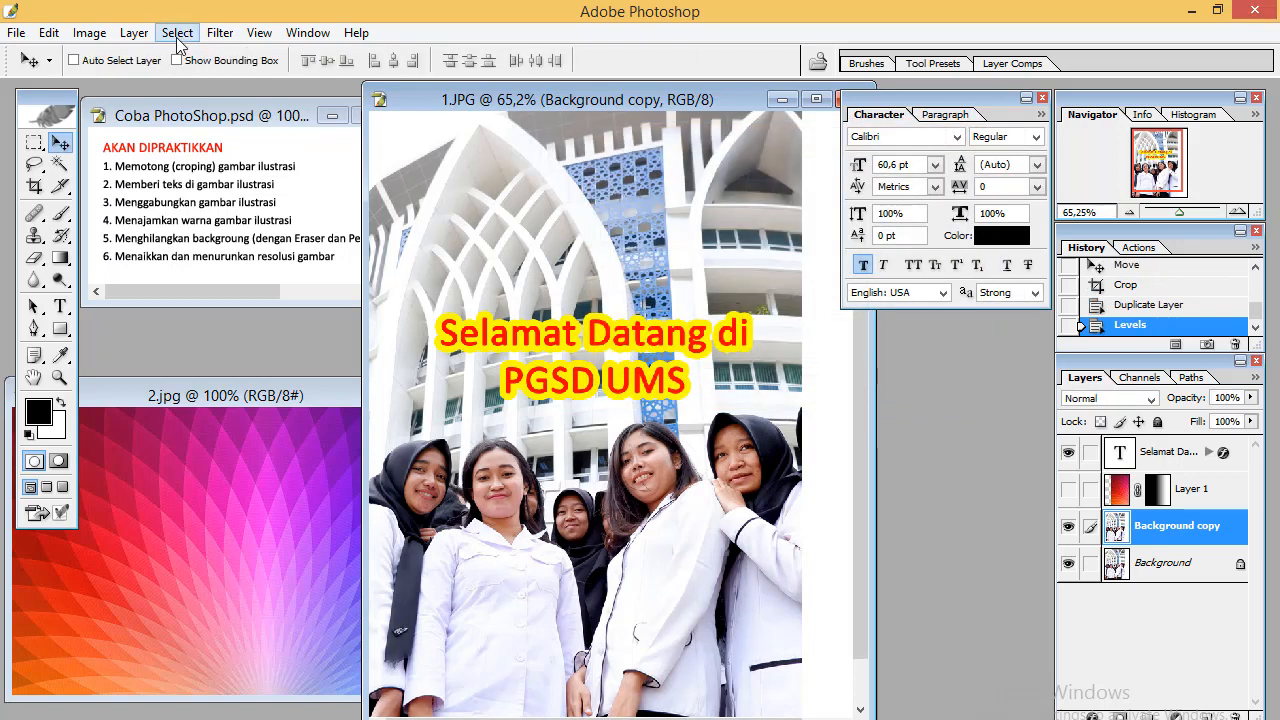
Apply Hue/Saturation with hue +13, saturation +9 and lightness -8
{"action": "left_click", "coordinate": [88, 36]}
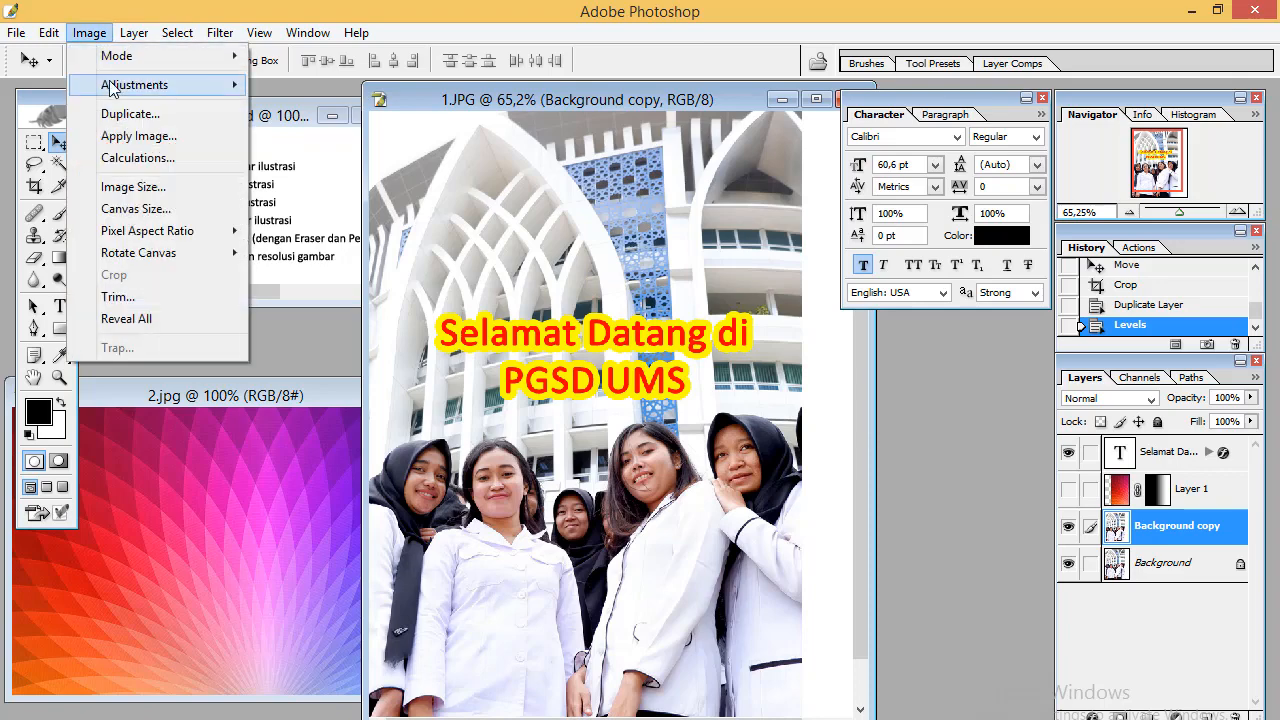
{"action": "mouse_move", "coordinate": [110, 88]}
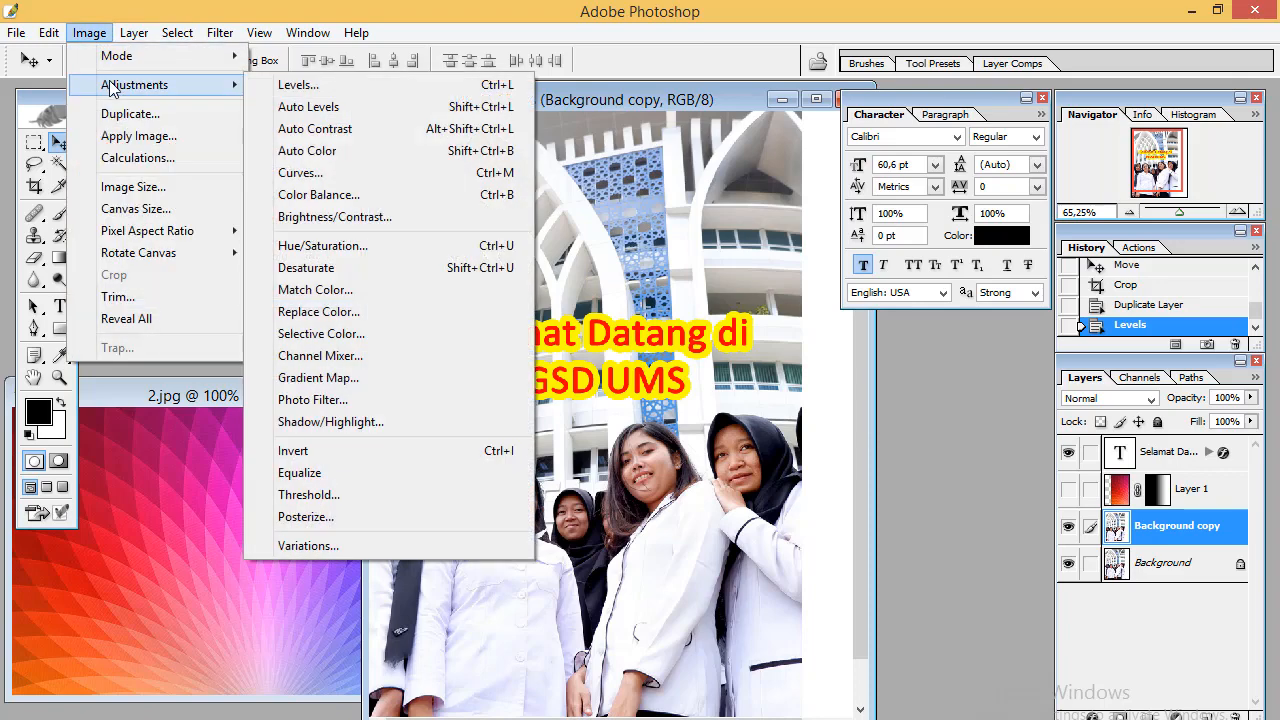
{"action": "left_click", "coordinate": [410, 246]}
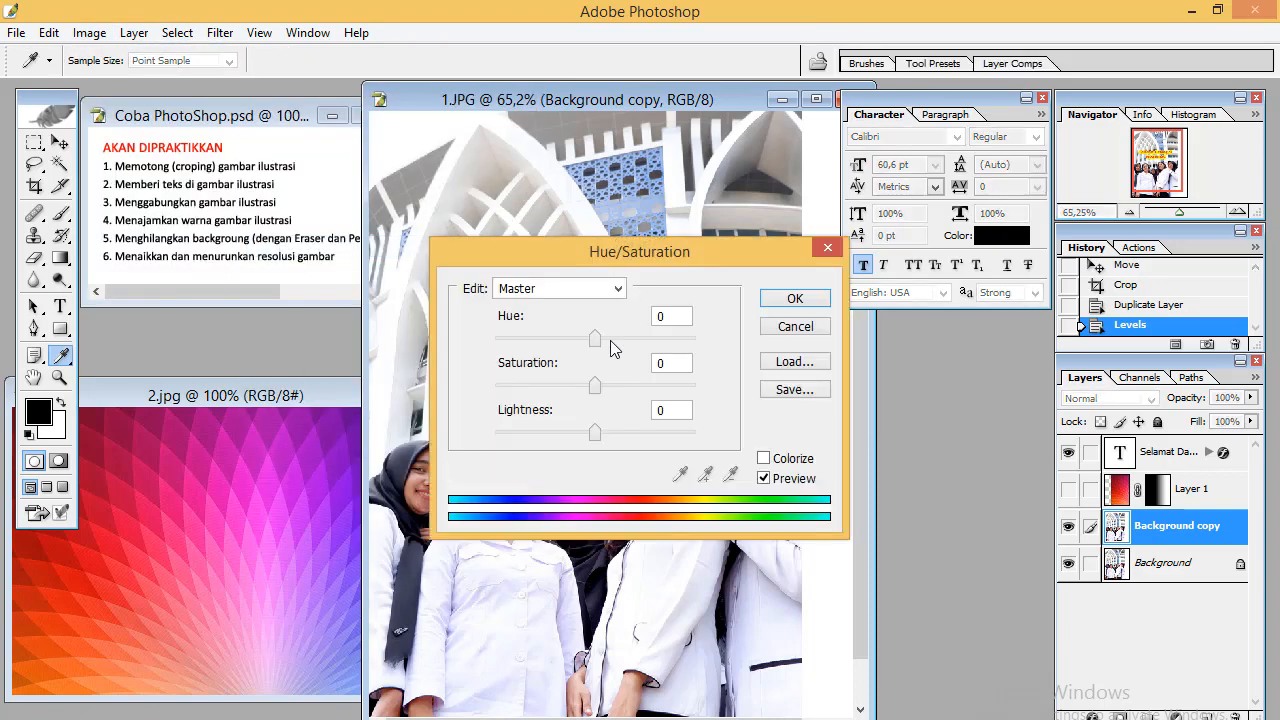
{"action": "left_click_drag", "start_coordinate": [623, 246], "coordinate": [817, 275]}
{"action": "left_click_drag", "start_coordinate": [790, 366], "coordinate": [796, 417]}
{"action": "mouse_move", "coordinate": [789, 461]}
{"action": "left_mouse_down"}
{"action": "mouse_move", "coordinate": [806, 461]}
{"action": "mouse_move", "coordinate": [781, 461]}
{"action": "left_mouse_up"}
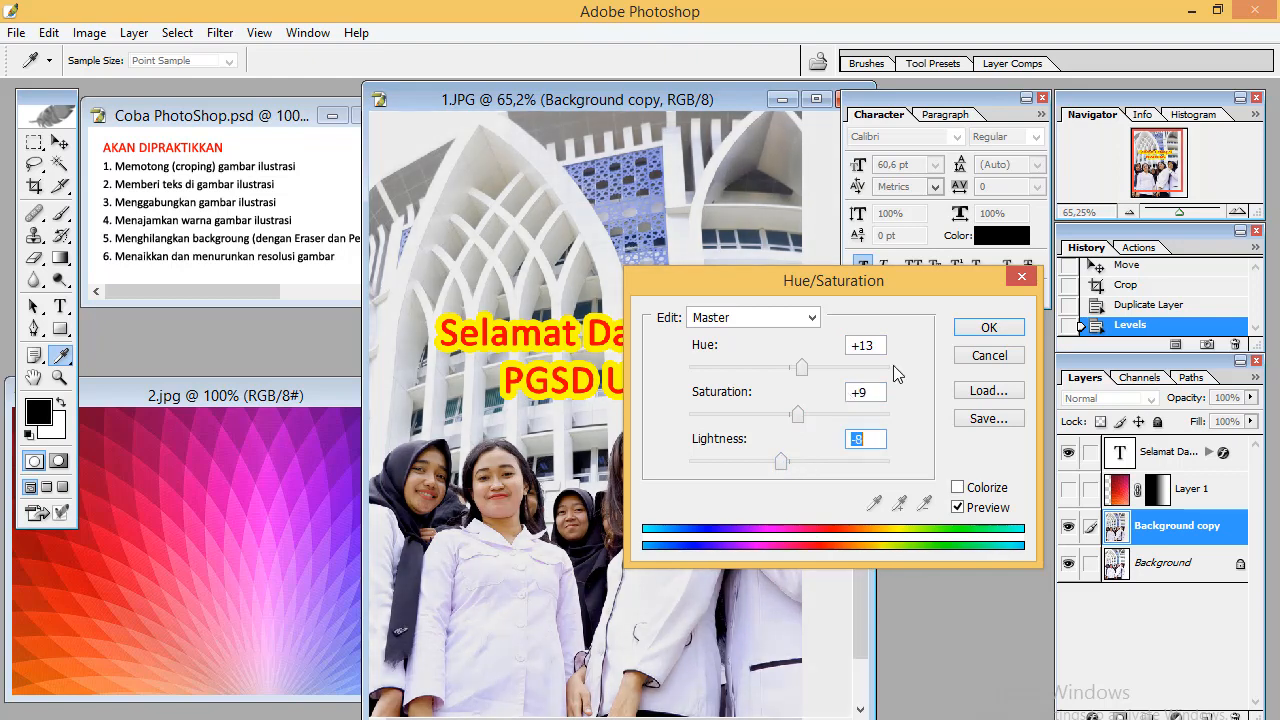
{"action": "left_click", "coordinate": [971, 326]}
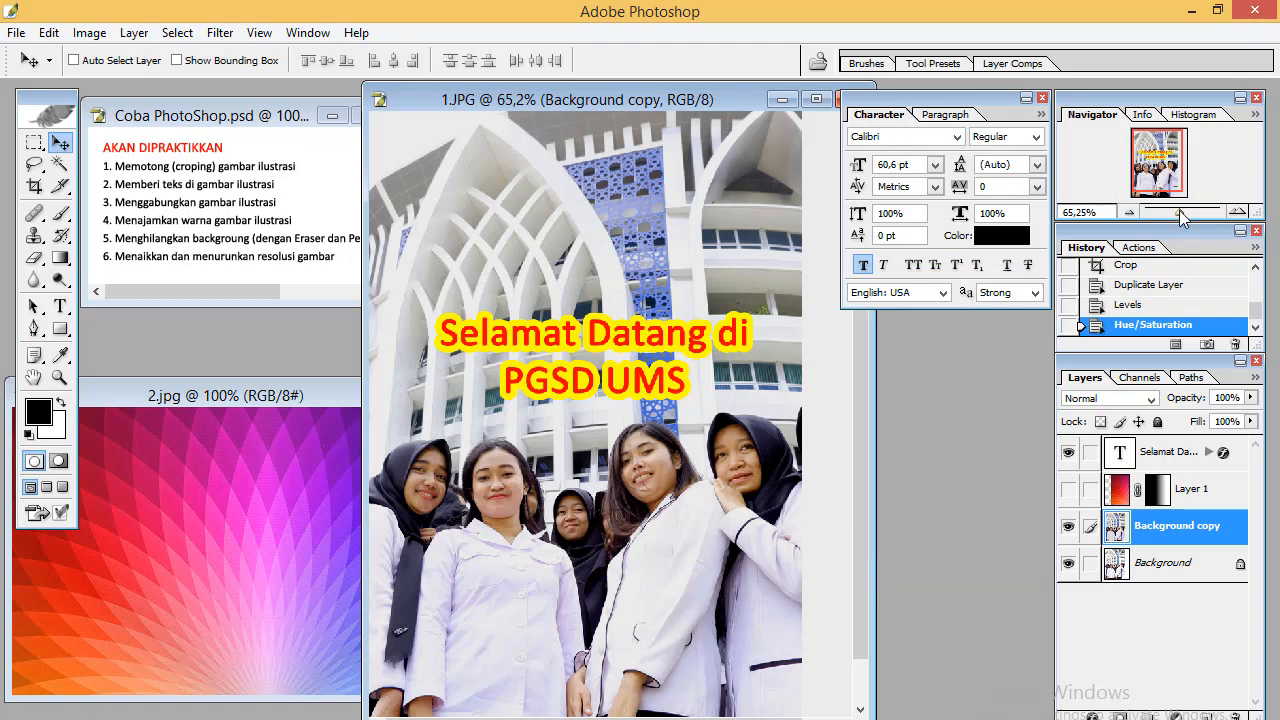
Resize the image to 598 × 750 pixels at 72 pixels/inch resolution
{"action": "left_click_drag", "start_coordinate": [1179, 212], "coordinate": [1178, 214]}
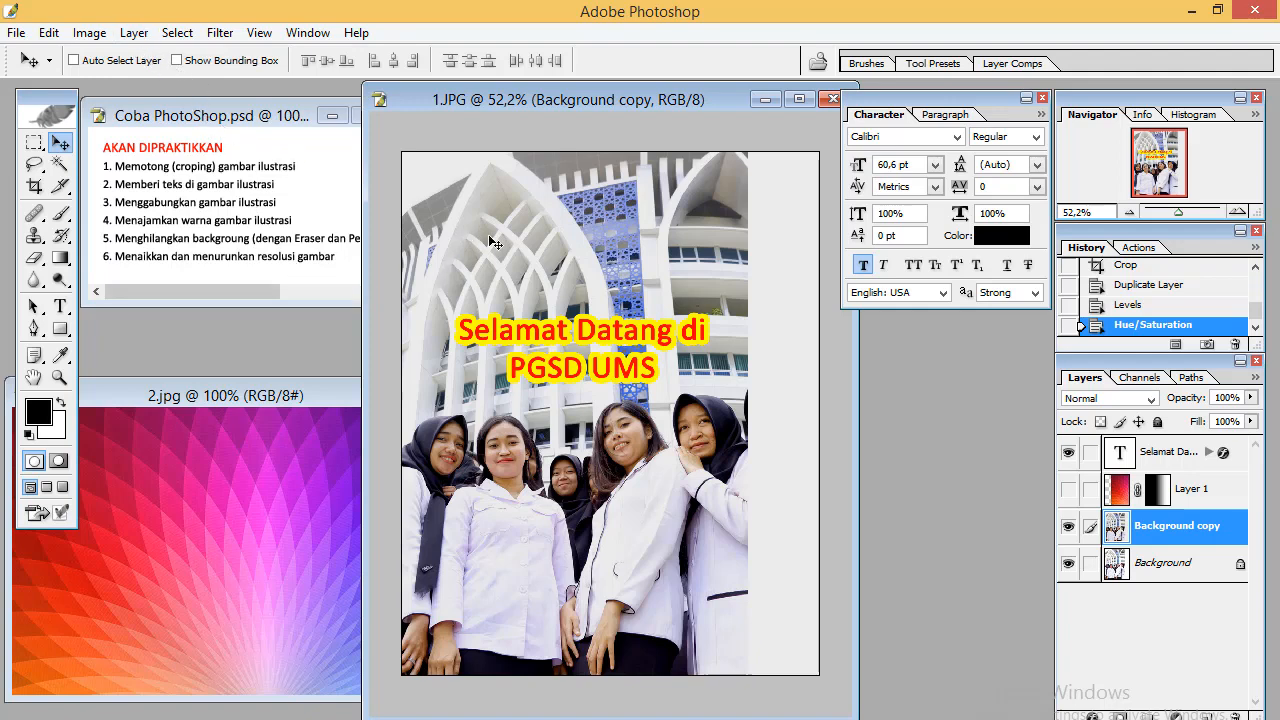
{"action": "left_click", "coordinate": [89, 33]}
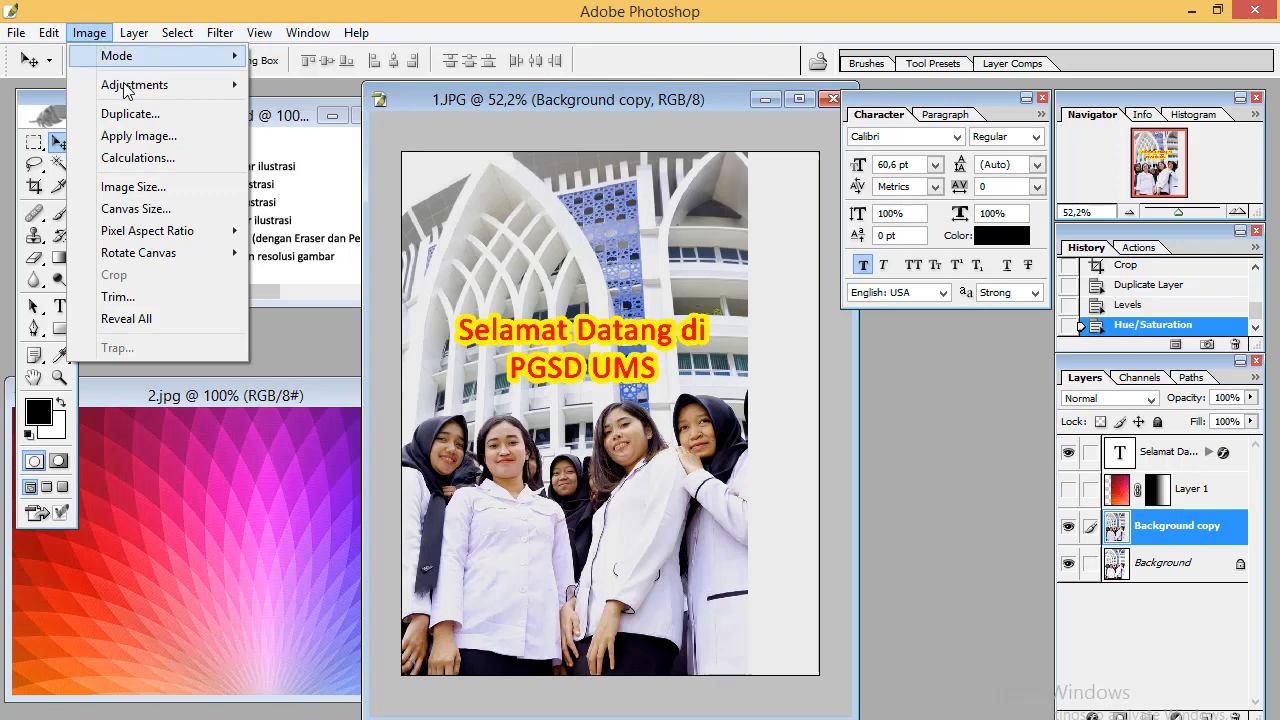
{"action": "left_click", "coordinate": [165, 196]}
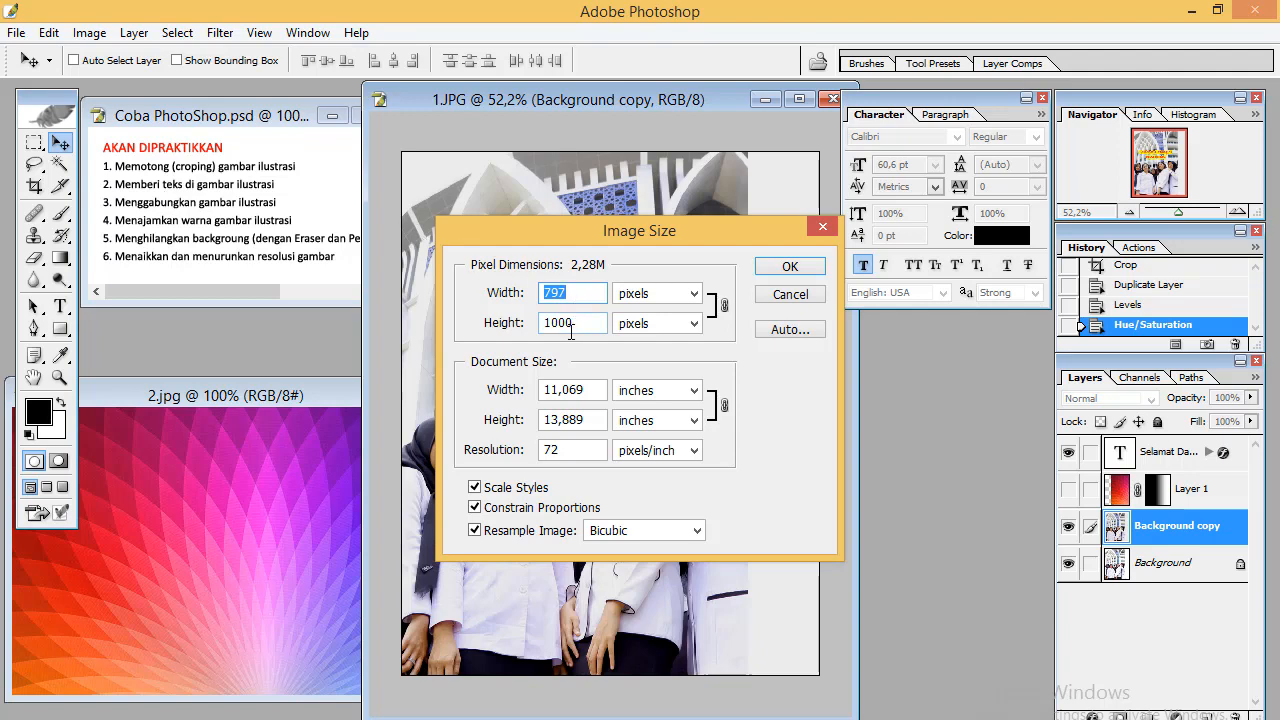
{"action": "double_click", "coordinate": [545, 450]}
{"action": "type", "text": "300"}
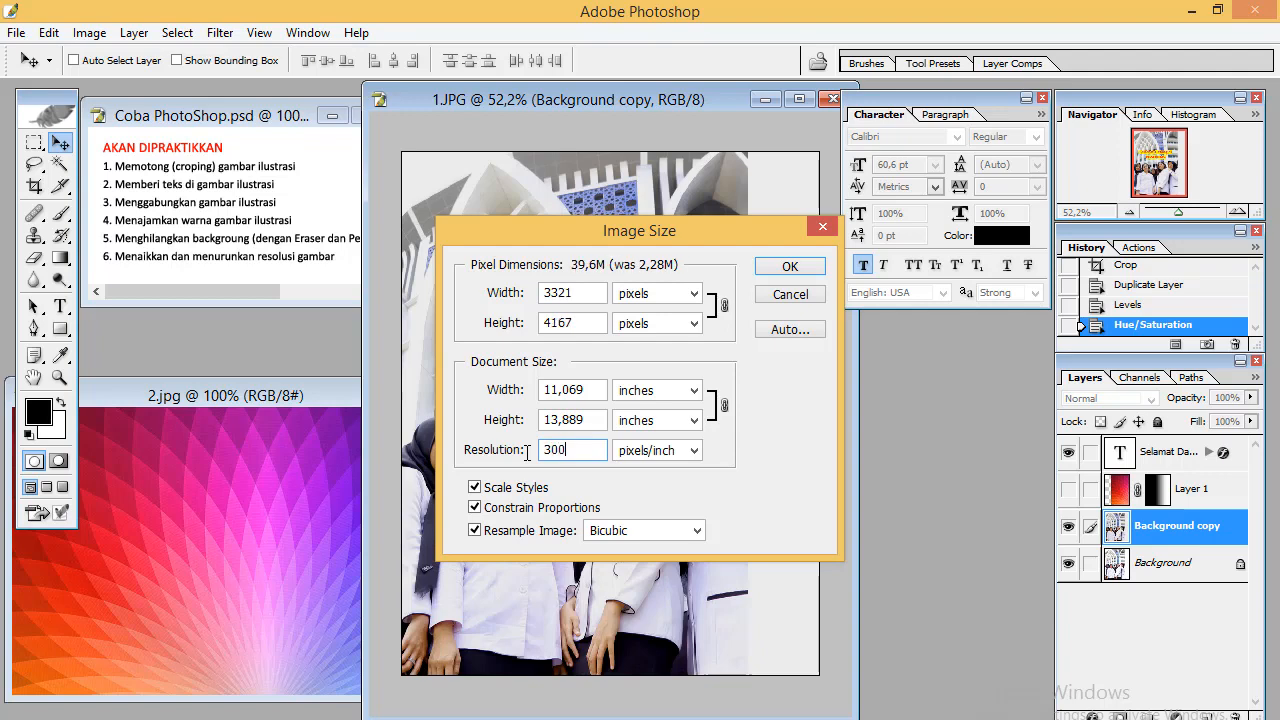
{"action": "key", "text": "BackSpace"}
{"action": "key", "text": "BackSpace"}
{"action": "key", "text": "BackSpace"}
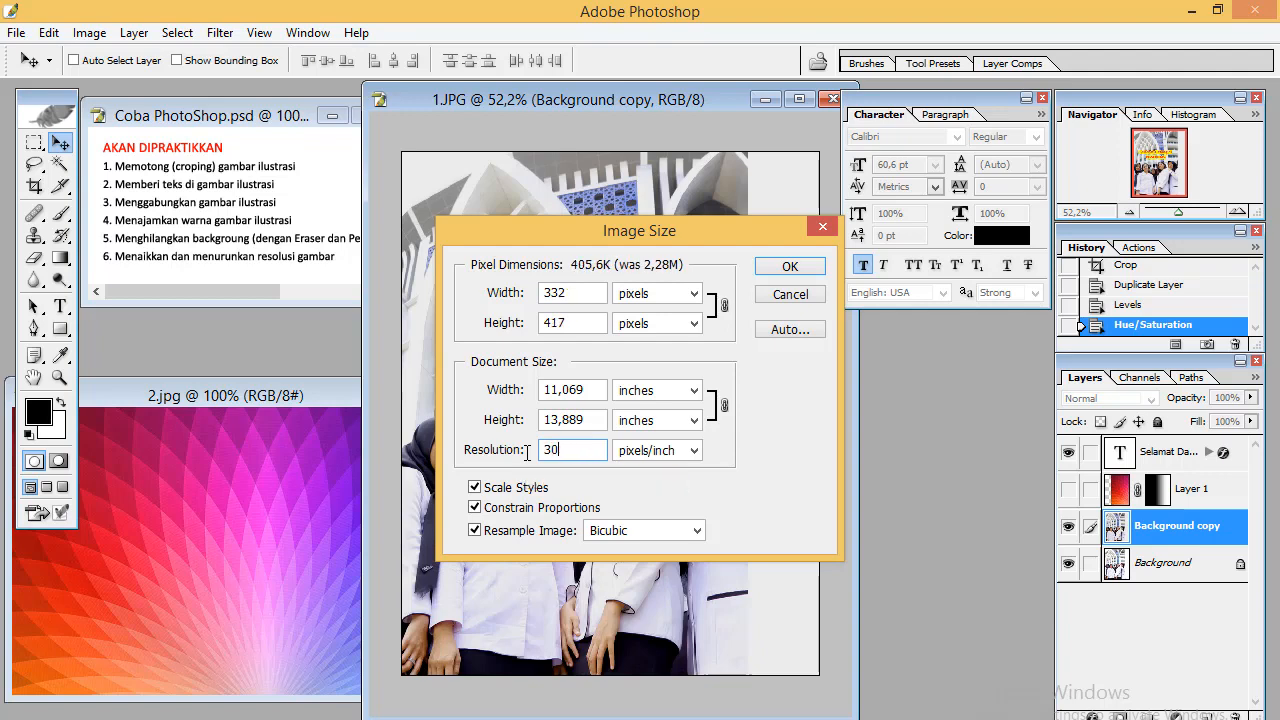
{"action": "type", "text": "72"}
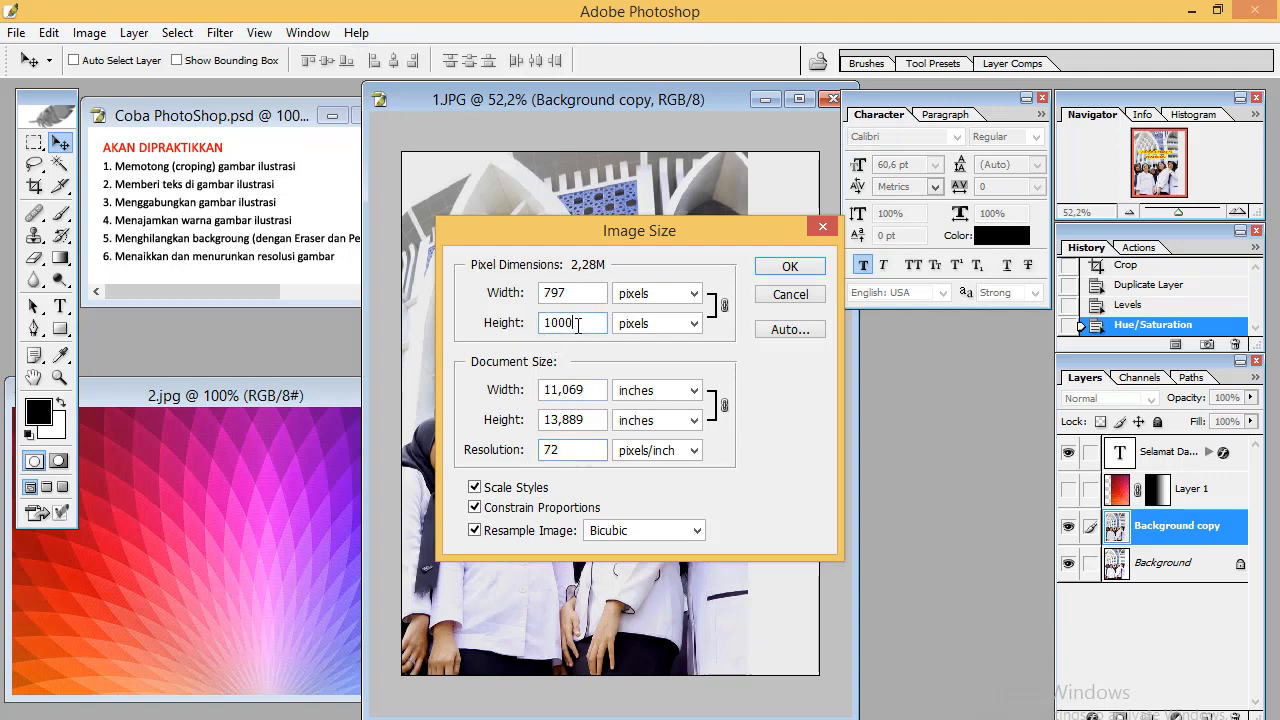
{"action": "left_click_drag", "start_coordinate": [590, 323], "coordinate": [531, 326]}
{"action": "type", "text": "7"}
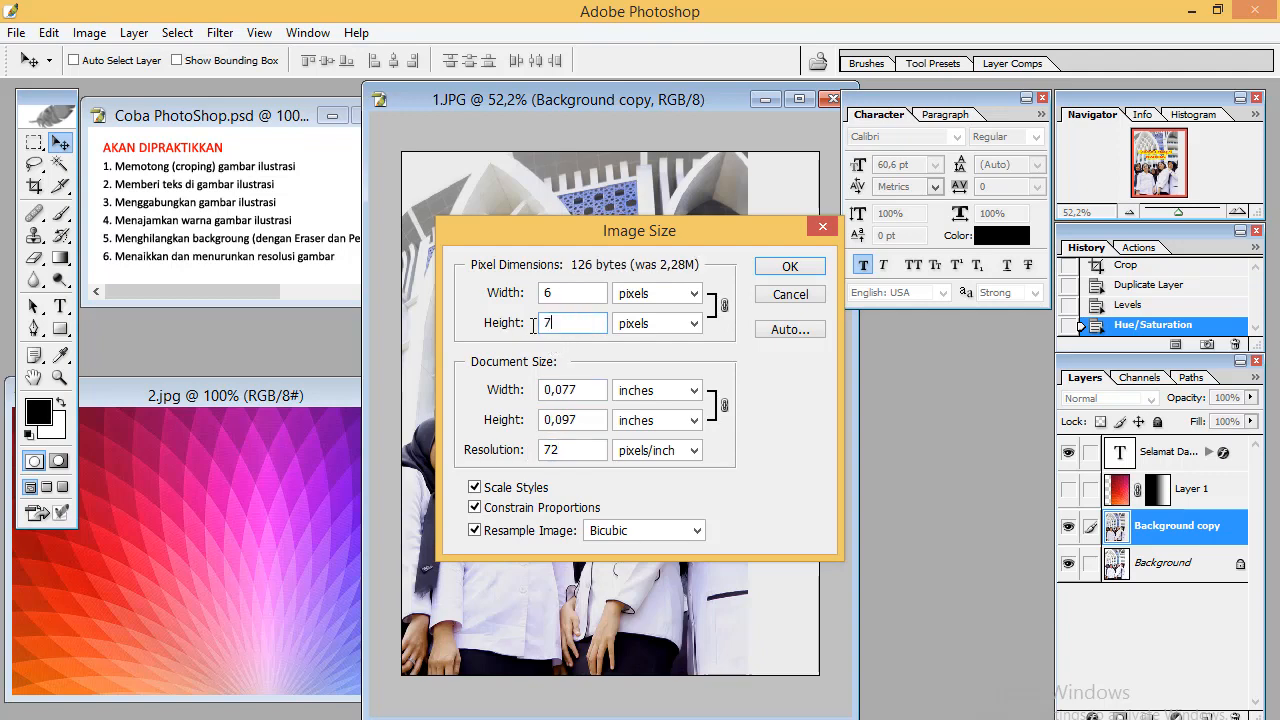
{"action": "type", "text": "50"}
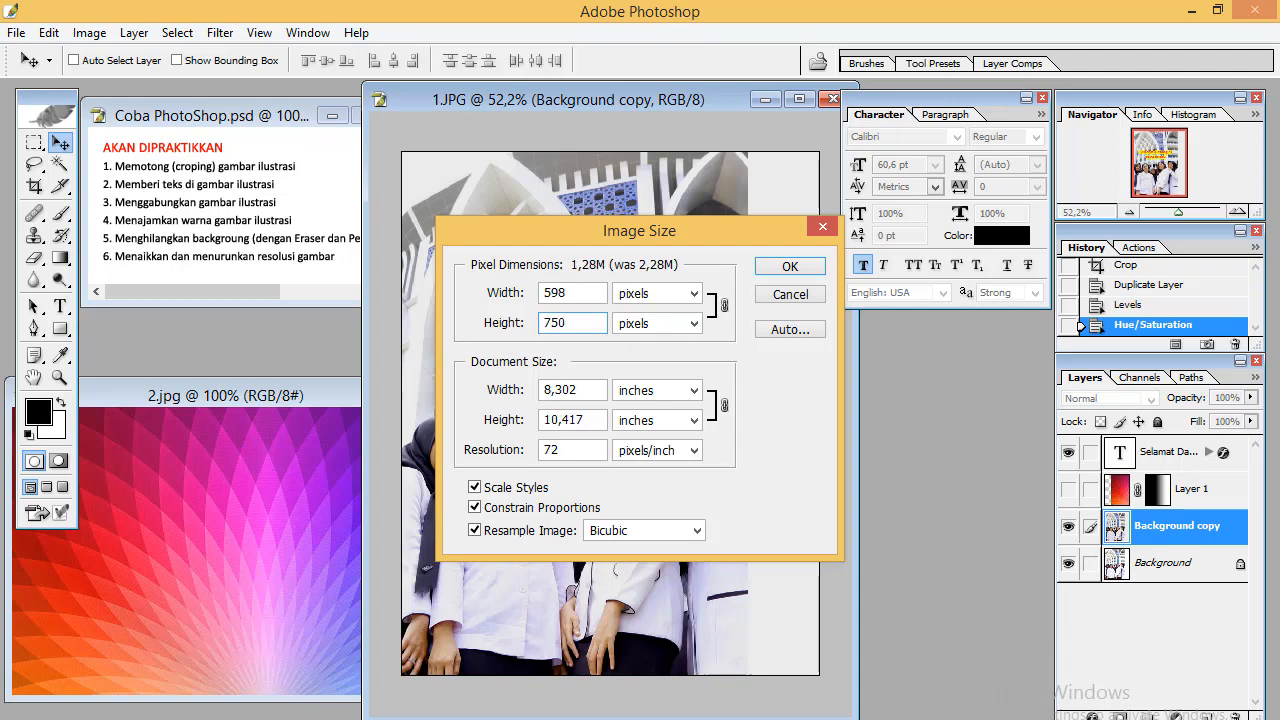
{"action": "left_click", "coordinate": [786, 271]}
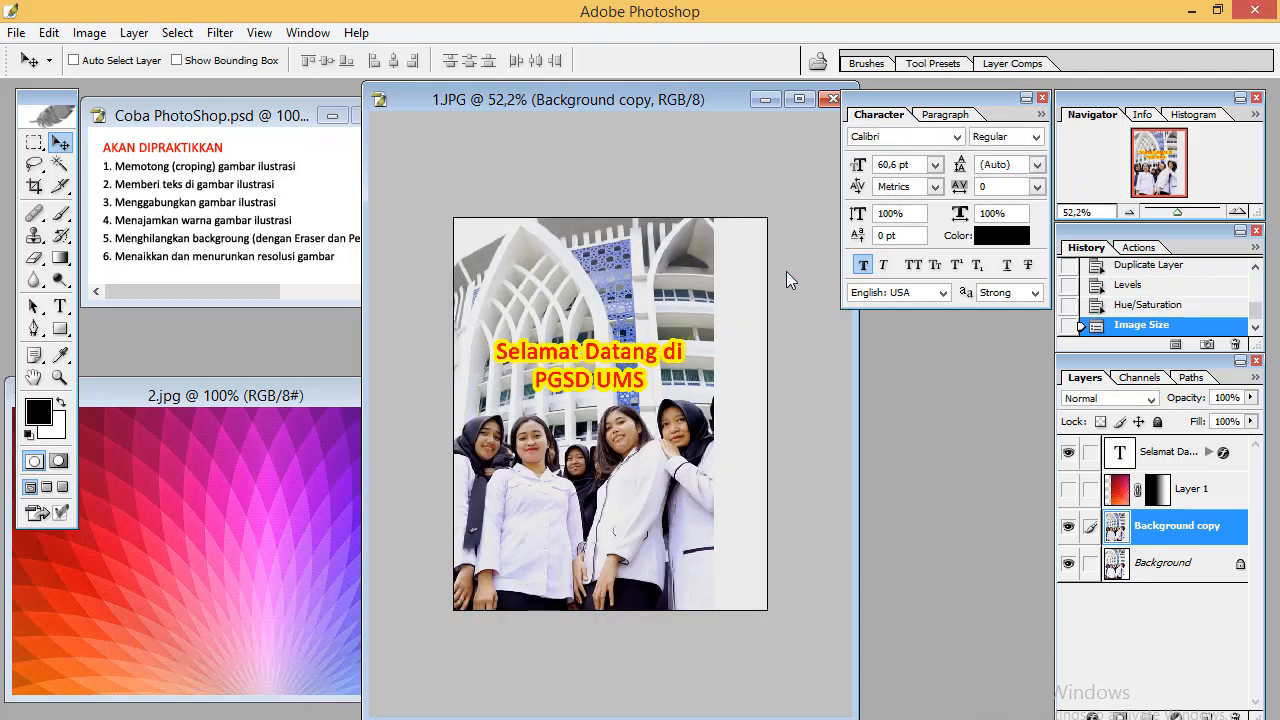
Toggle the gradient layer's visibility to check its blend over the resized photo
{"action": "left_click", "coordinate": [1068, 489]}
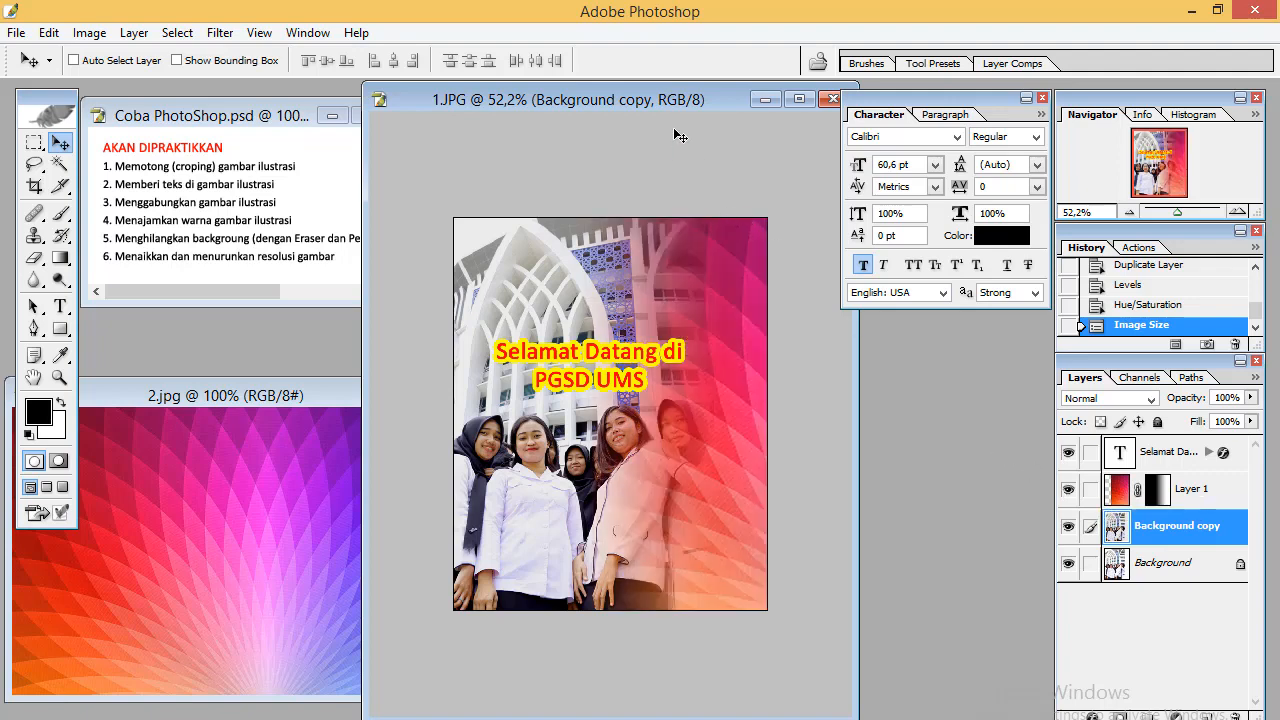
{"action": "left_click_drag", "start_coordinate": [674, 98], "coordinate": [702, 97]}
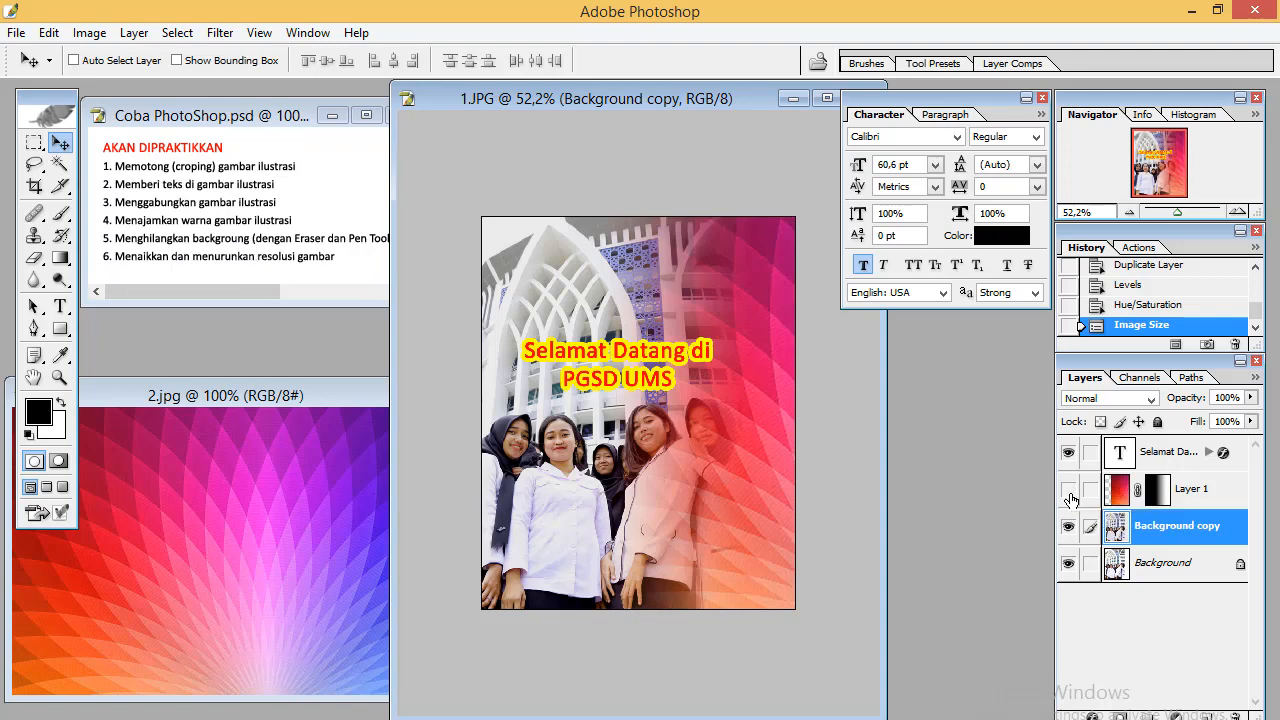
{"action": "left_click", "coordinate": [1068, 489]}
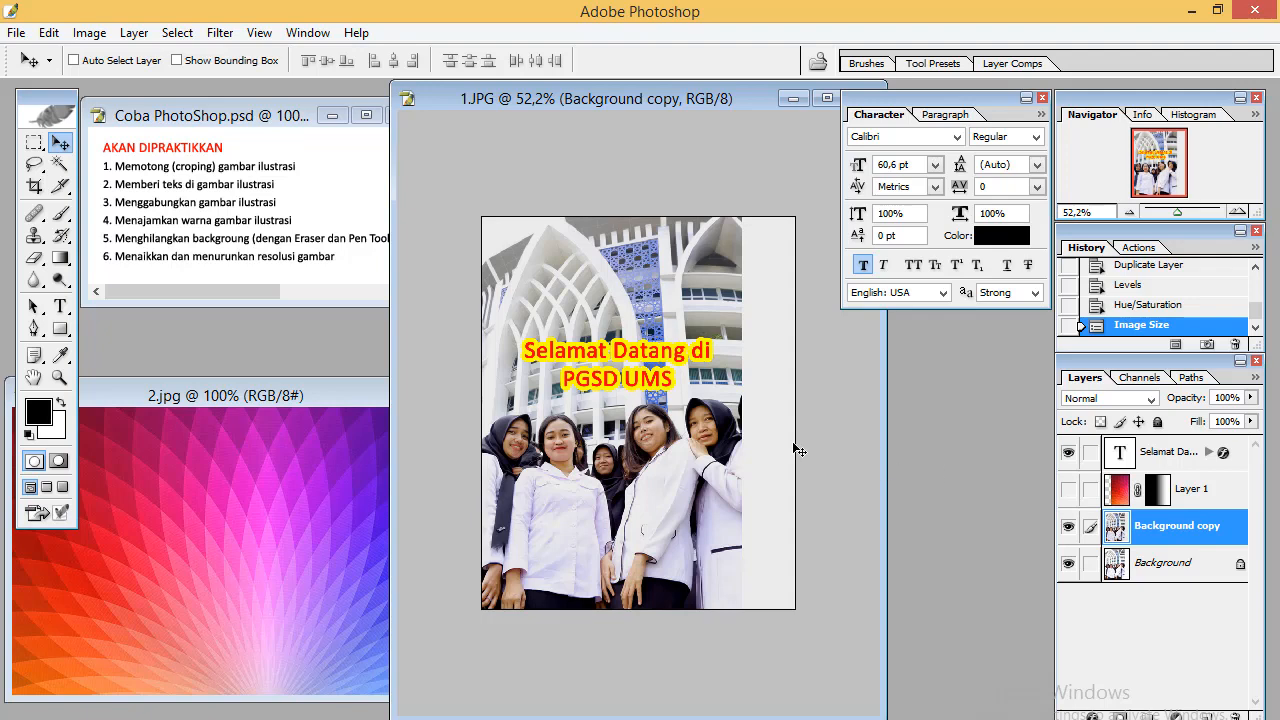
Crop the canvas to the photo, removing the empty strip along its right side
{"action": "left_click", "coordinate": [35, 186]}
{"action": "left_click_drag", "start_coordinate": [470, 206], "coordinate": [741, 636]}
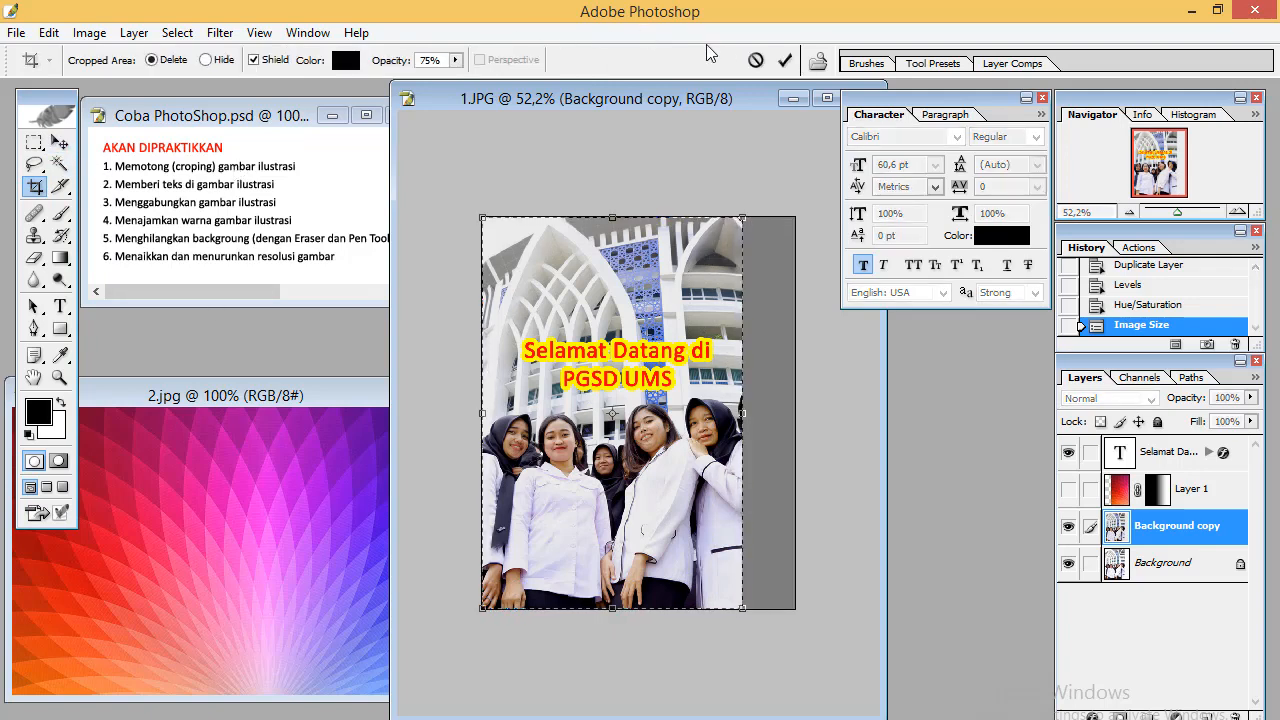
{"action": "left_click", "coordinate": [785, 60]}
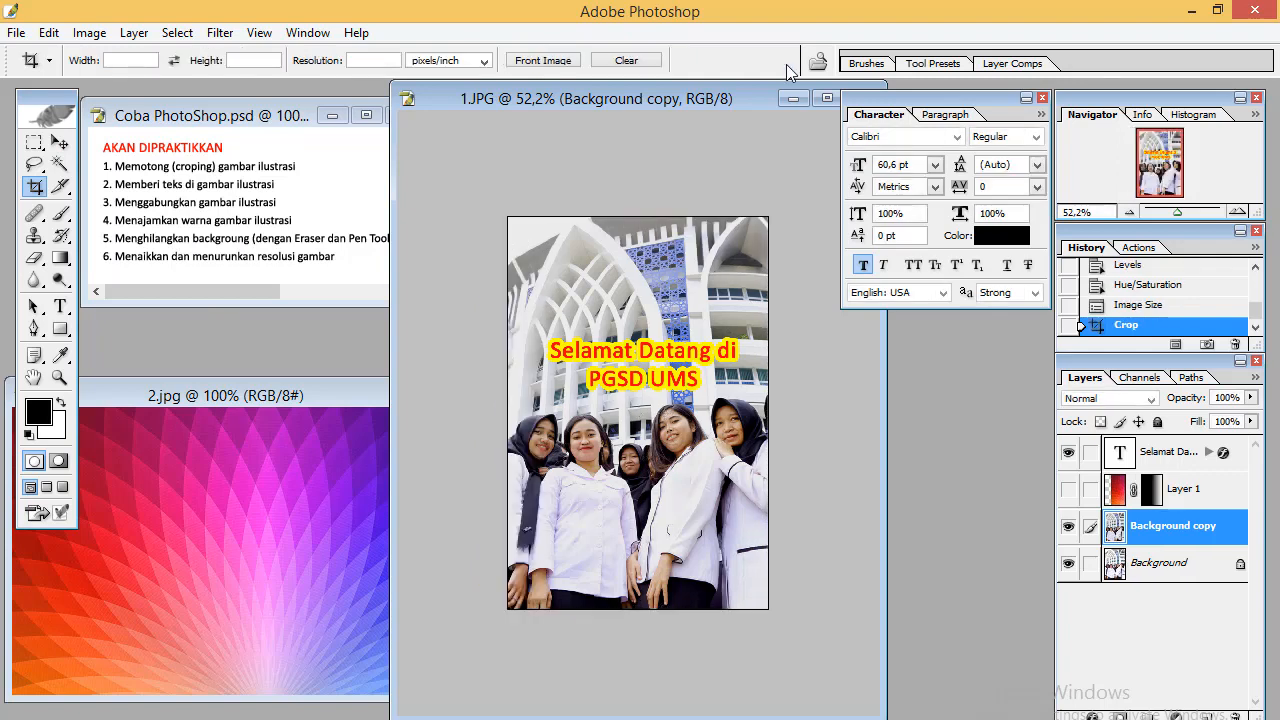
Erase a small stroke near the bottom of the photo with the Eraser Tool
{"action": "left_click", "coordinate": [44, 268]}
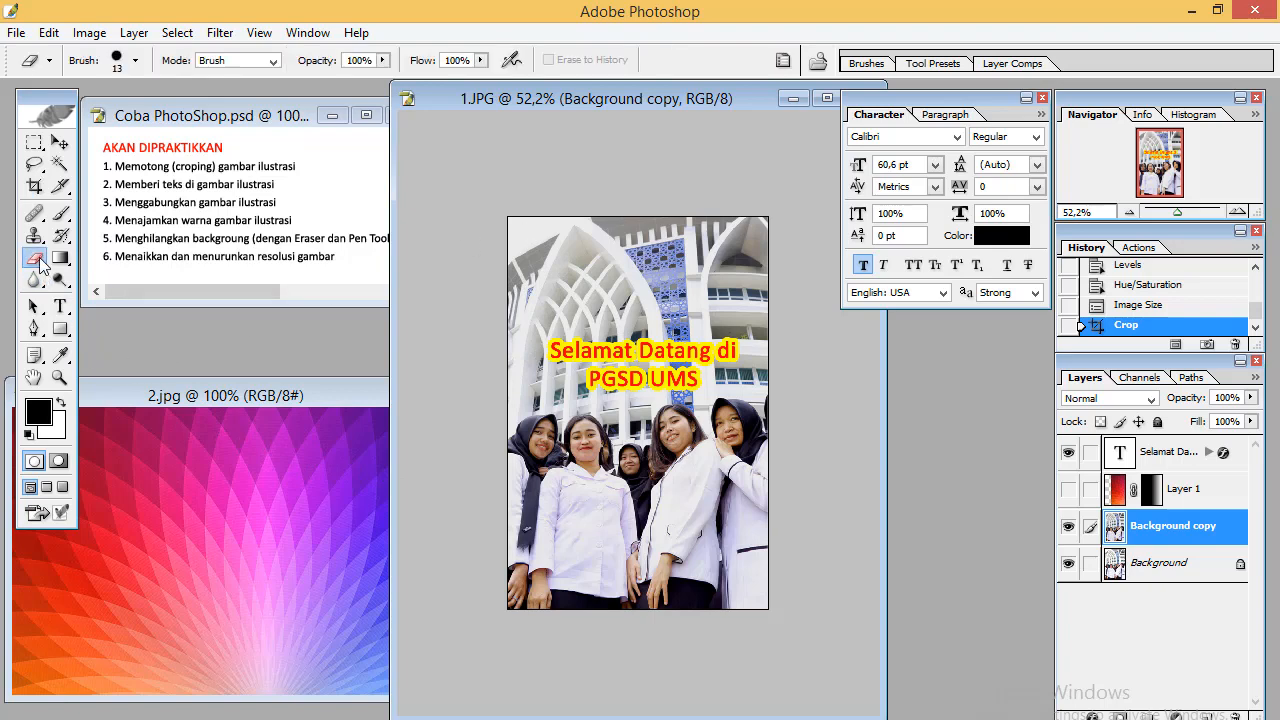
{"action": "left_click", "coordinate": [41, 264]}
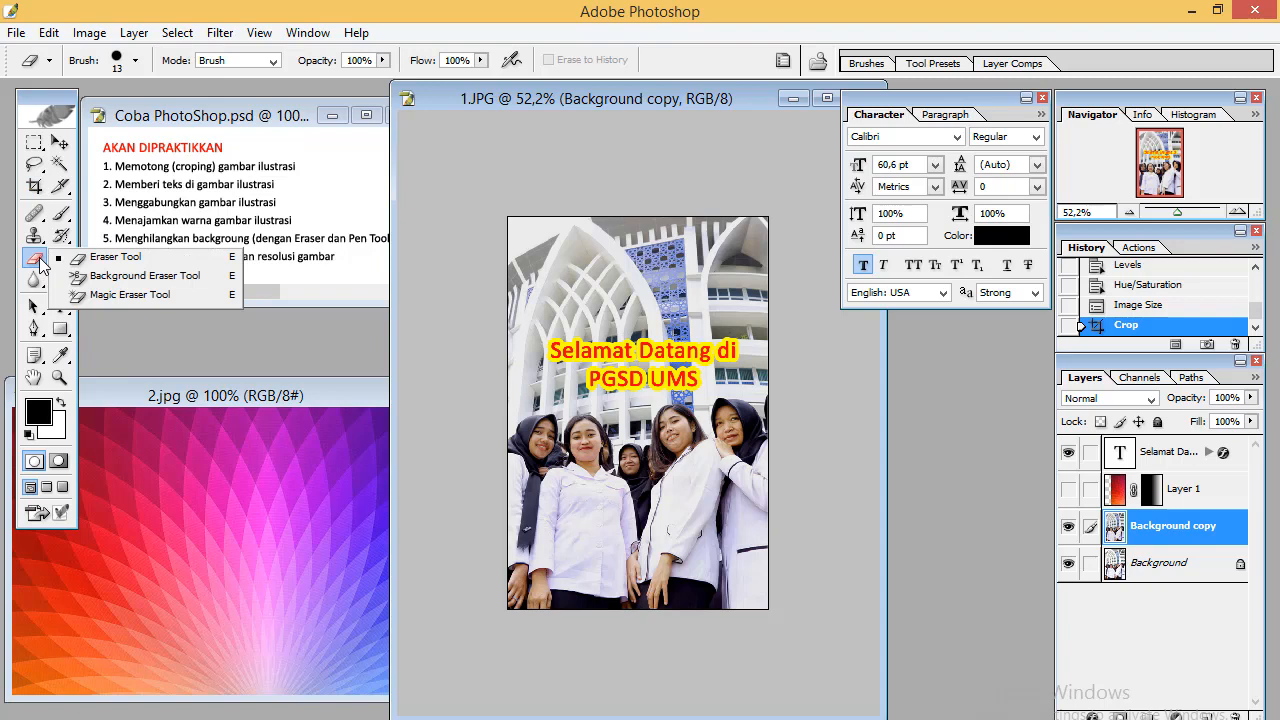
{"action": "left_click", "coordinate": [112, 260]}
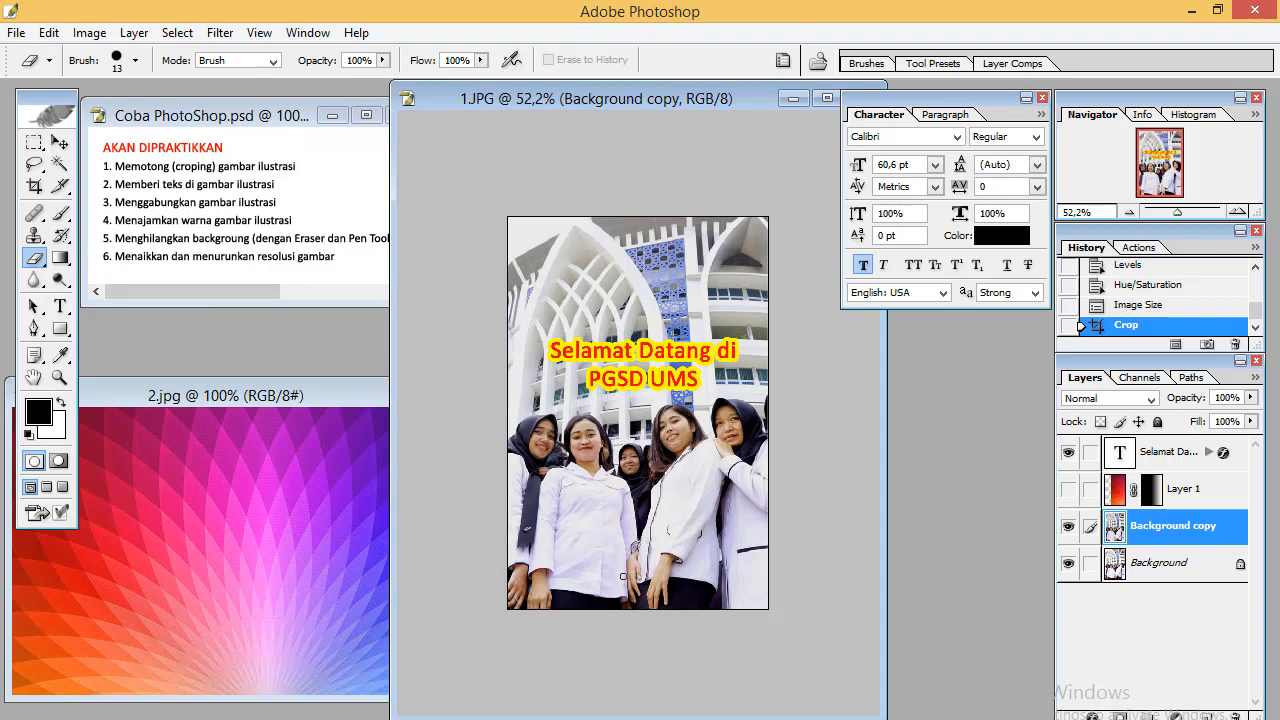
{"action": "left_click_drag", "start_coordinate": [637, 593], "coordinate": [643, 600]}
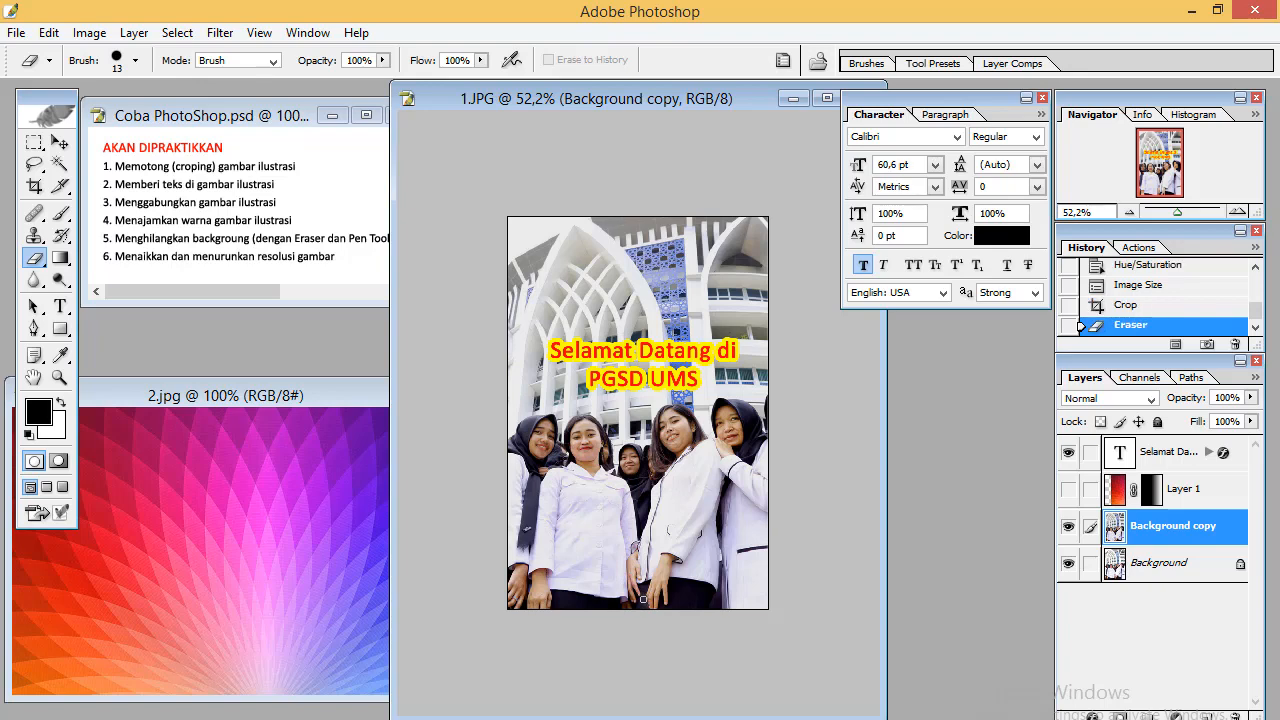
Hide the Background layer and erase a short stroke between the people near the bottom
{"action": "left_click", "coordinate": [1068, 563]}
{"action": "left_click", "coordinate": [1183, 213]}
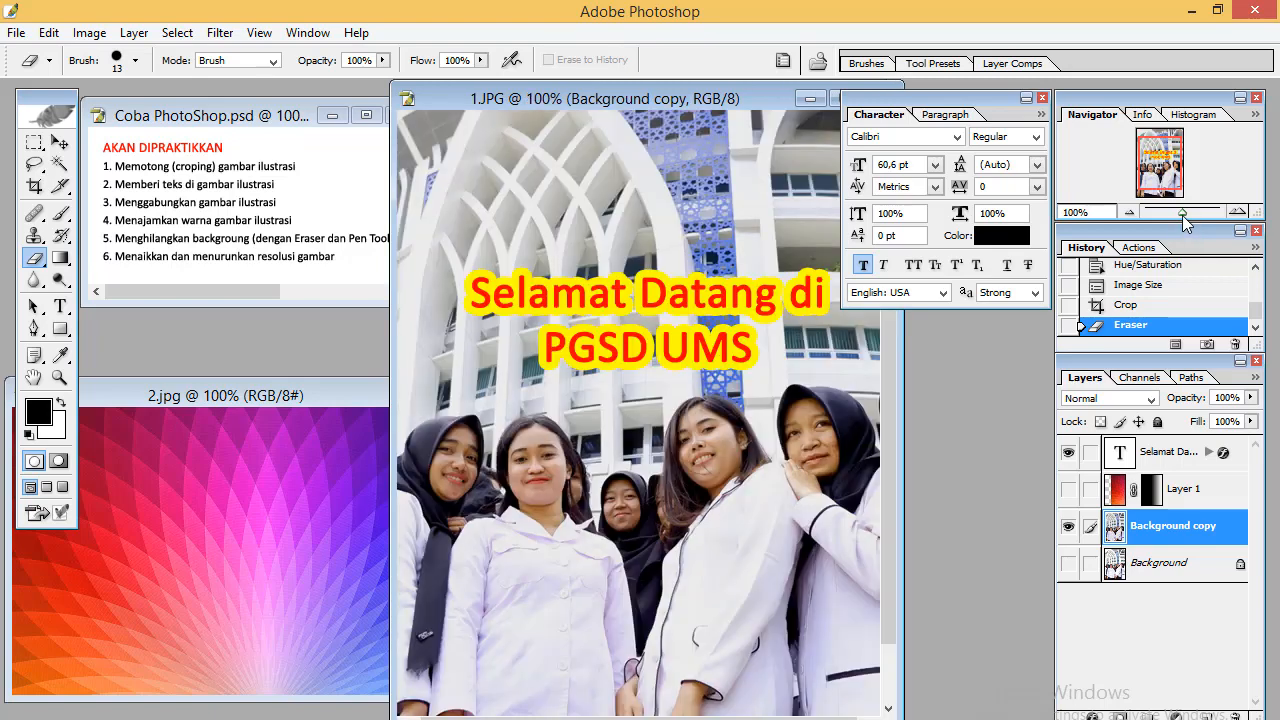
{"action": "left_click_drag", "start_coordinate": [1176, 160], "coordinate": [1176, 172]}
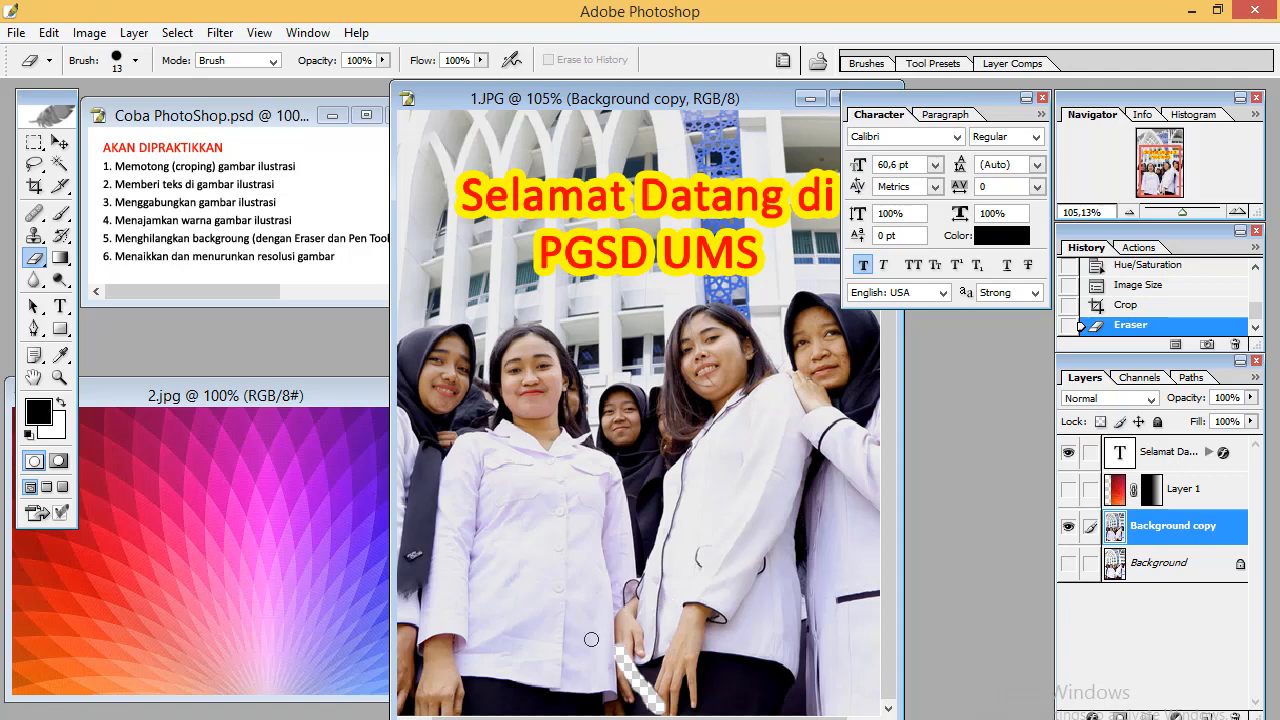
{"action": "mouse_move", "coordinate": [618, 637]}
{"action": "left_mouse_down"}
{"action": "mouse_move", "coordinate": [627, 610]}
{"action": "mouse_move", "coordinate": [634, 645]}
{"action": "left_mouse_up"}
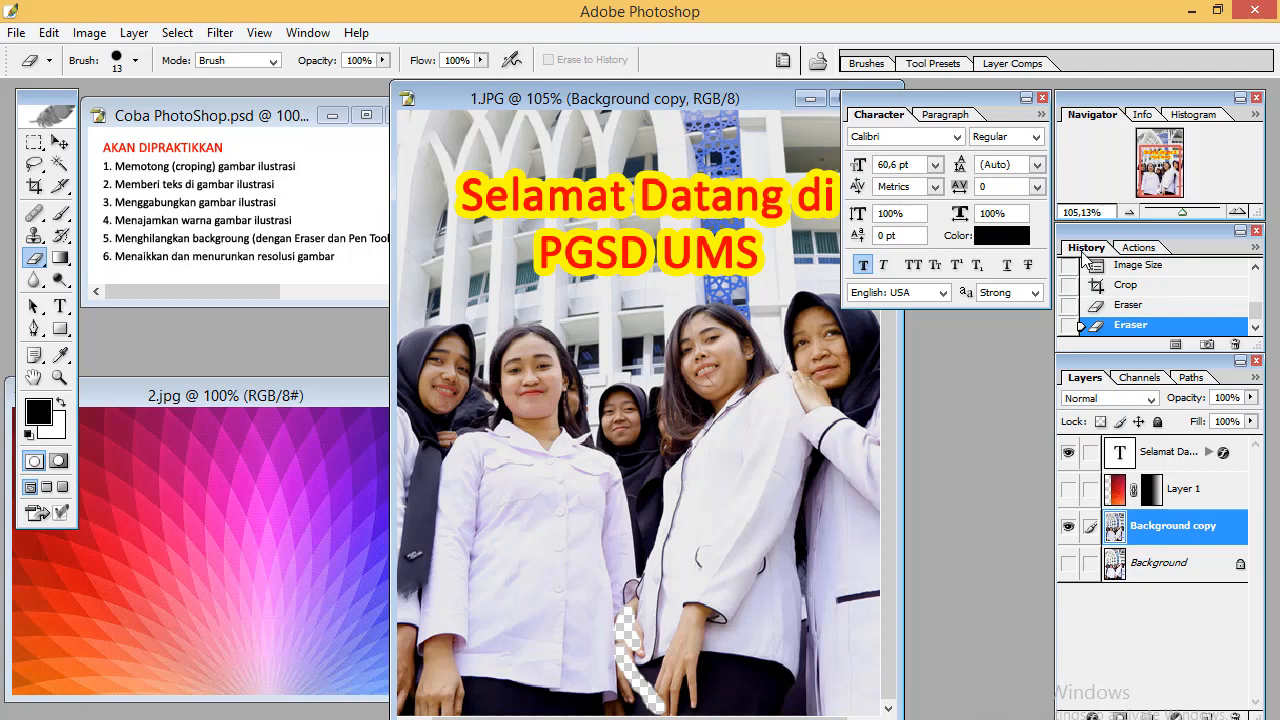
Step the History back to the Crop state, undoing both eraser strokes
{"action": "left_click", "coordinate": [1122, 306]}
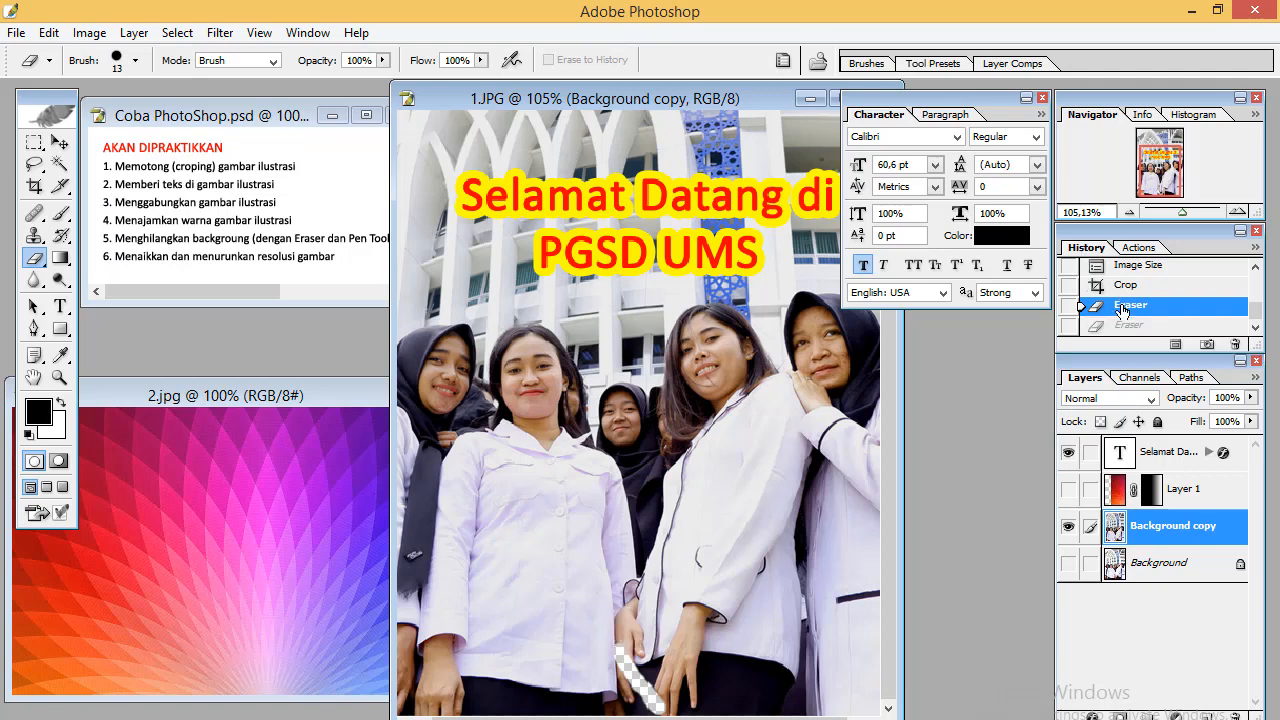
{"action": "left_click", "coordinate": [1126, 288]}
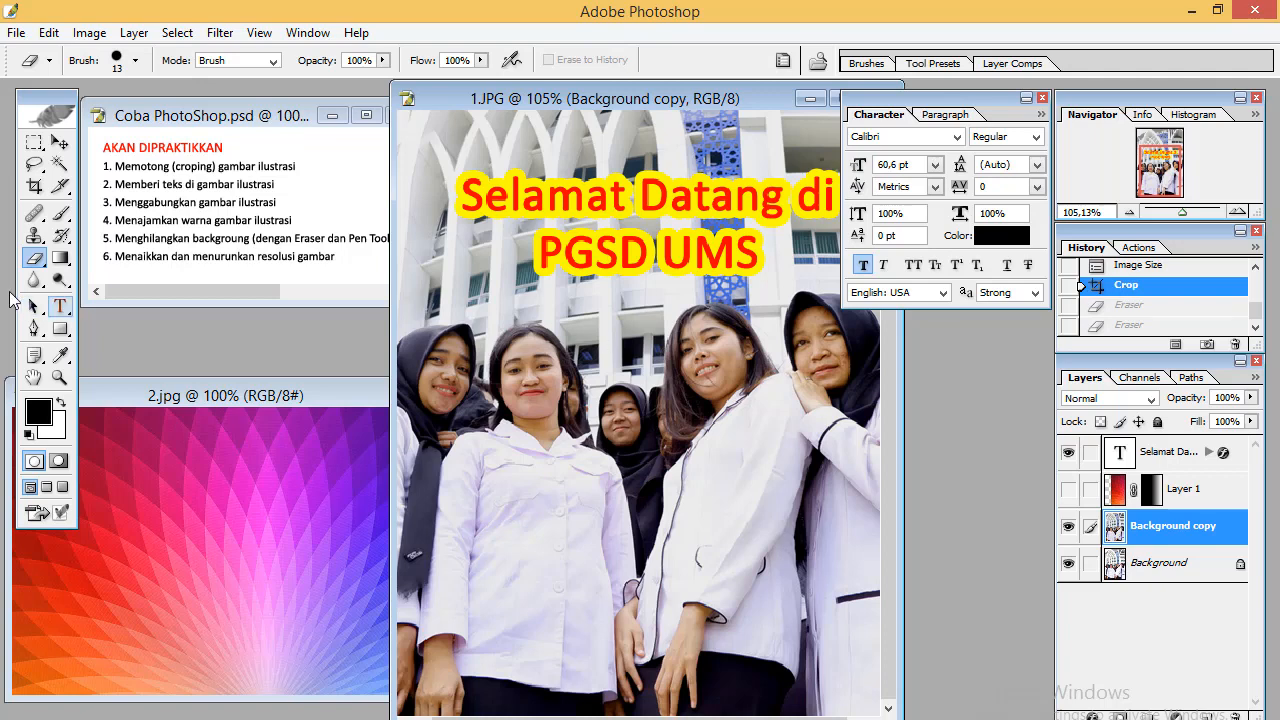
Switch to the Magic Eraser Tool, erase the white jackets of two women, and hide the Background layer
{"action": "right_click", "coordinate": [34, 263]}
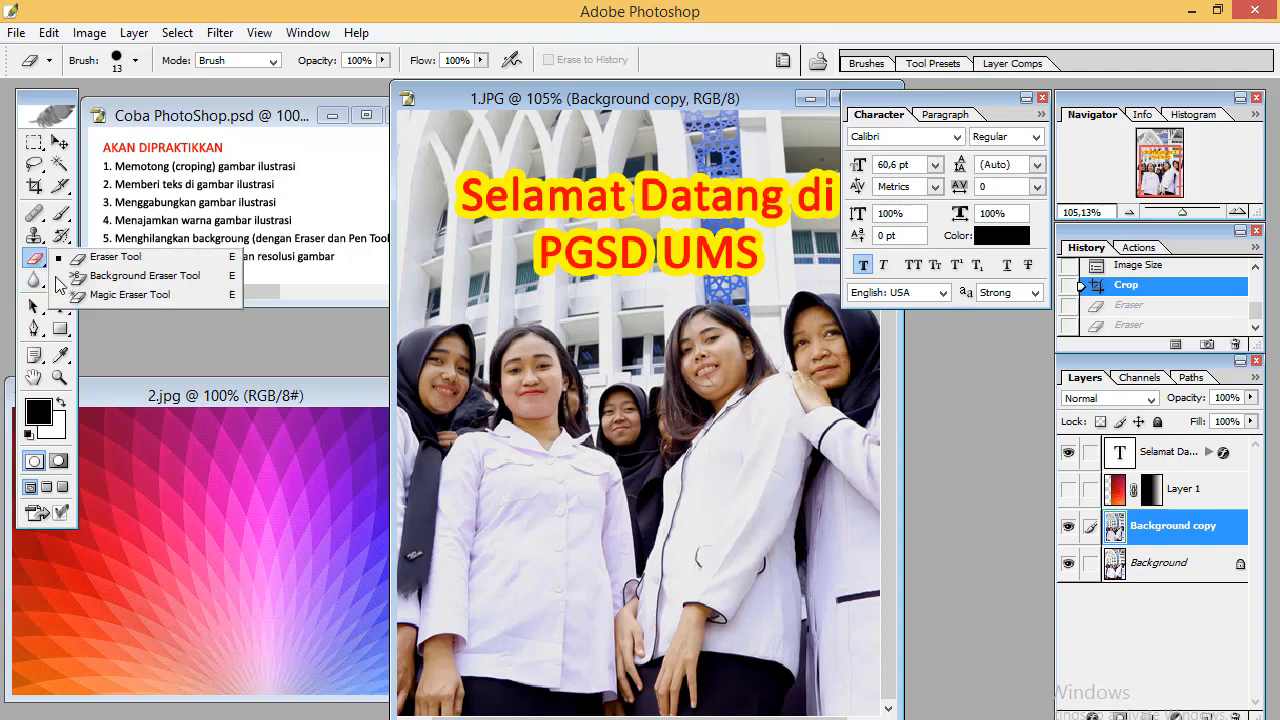
{"action": "left_click", "coordinate": [74, 292]}
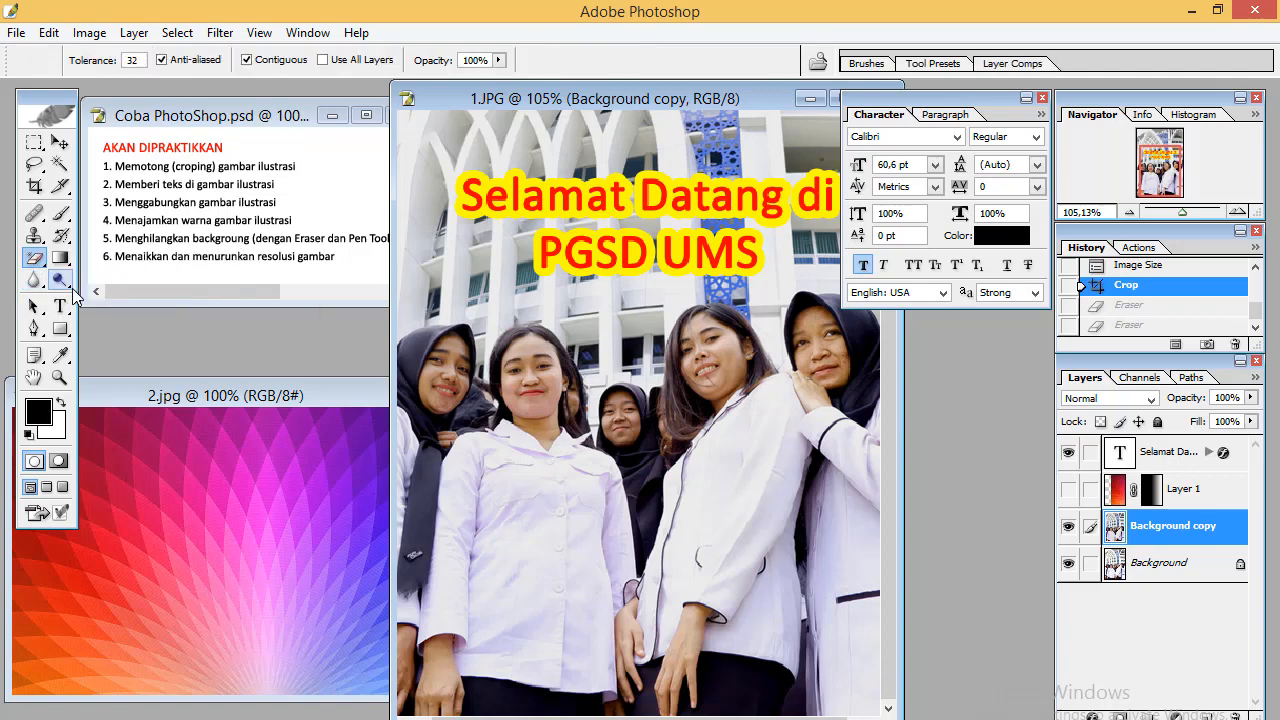
{"action": "left_click", "coordinate": [726, 476]}
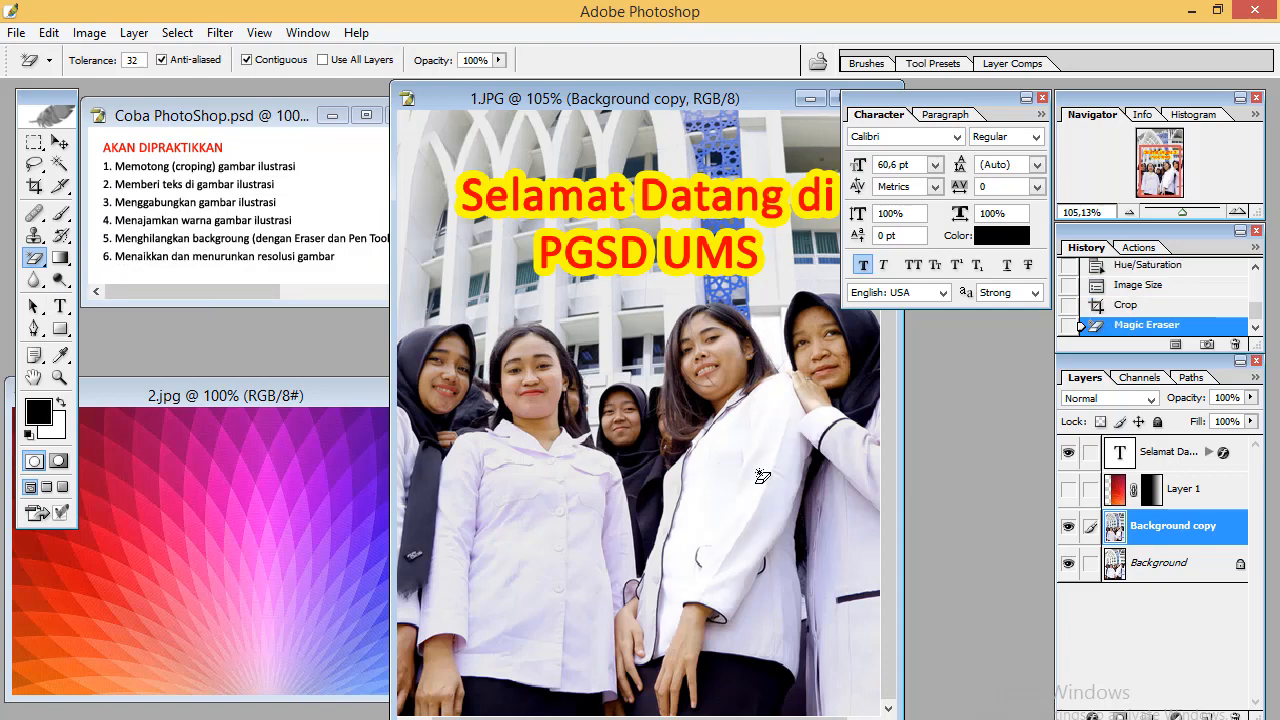
{"action": "left_click", "coordinate": [1068, 564]}
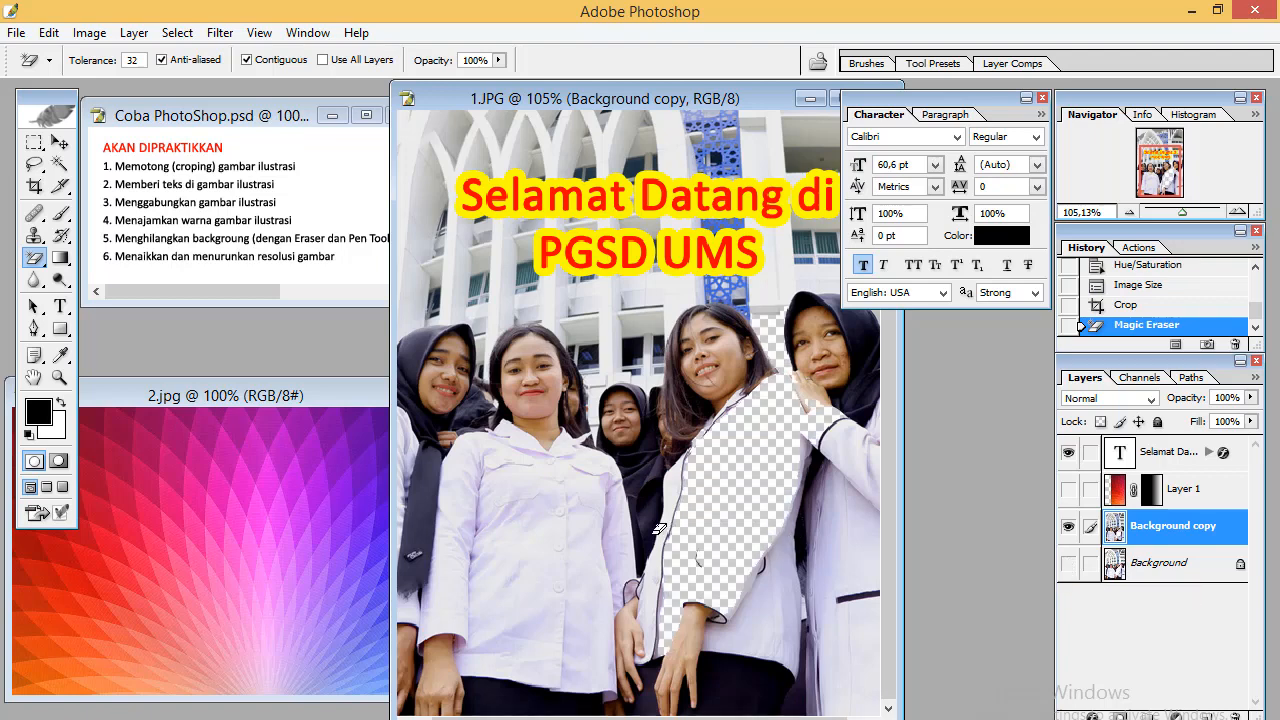
{"action": "left_click", "coordinate": [590, 548]}
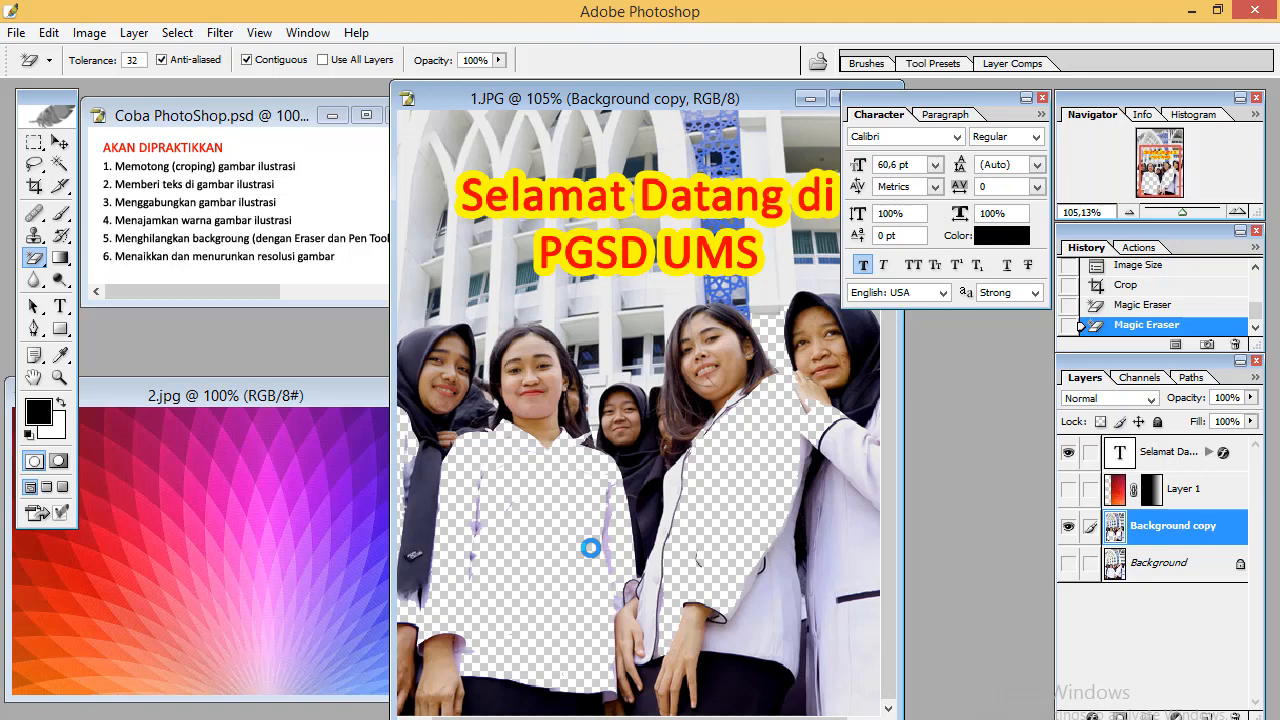
Undo the last magic erase and step the History back to the Crop state
{"action": "key", "text": "ctrl+z"}
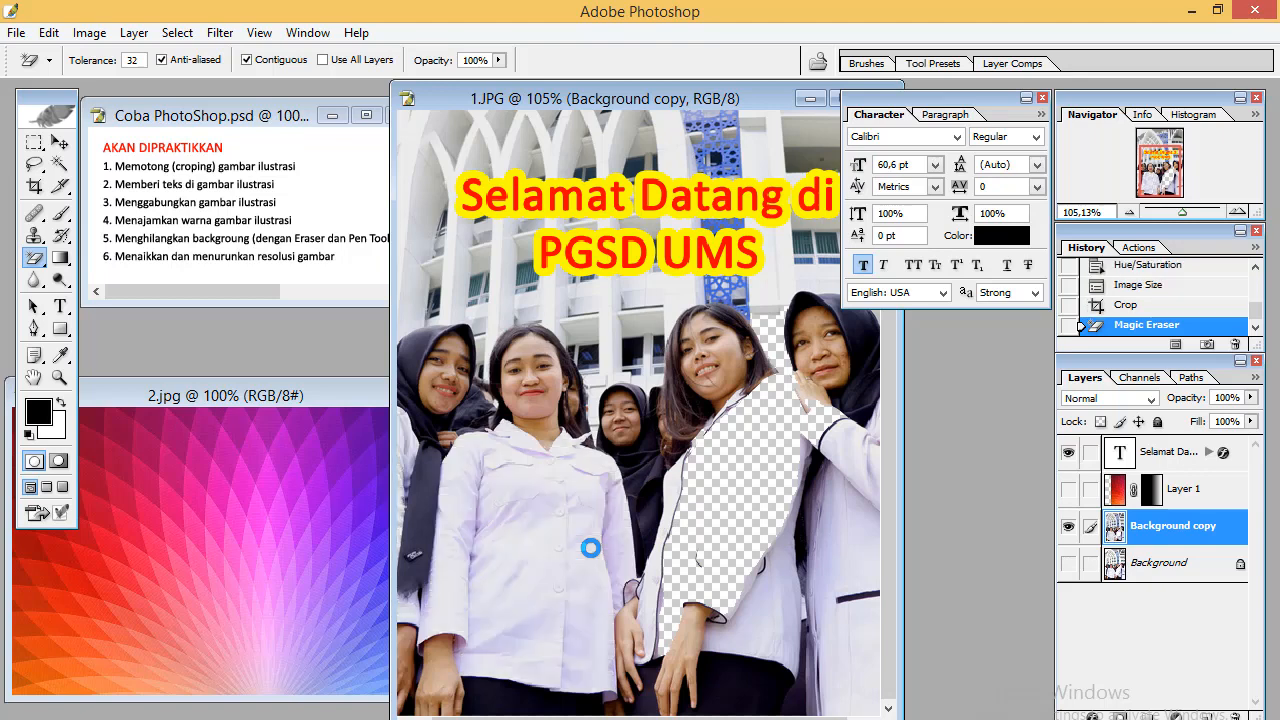
{"action": "left_click", "coordinate": [1100, 307]}
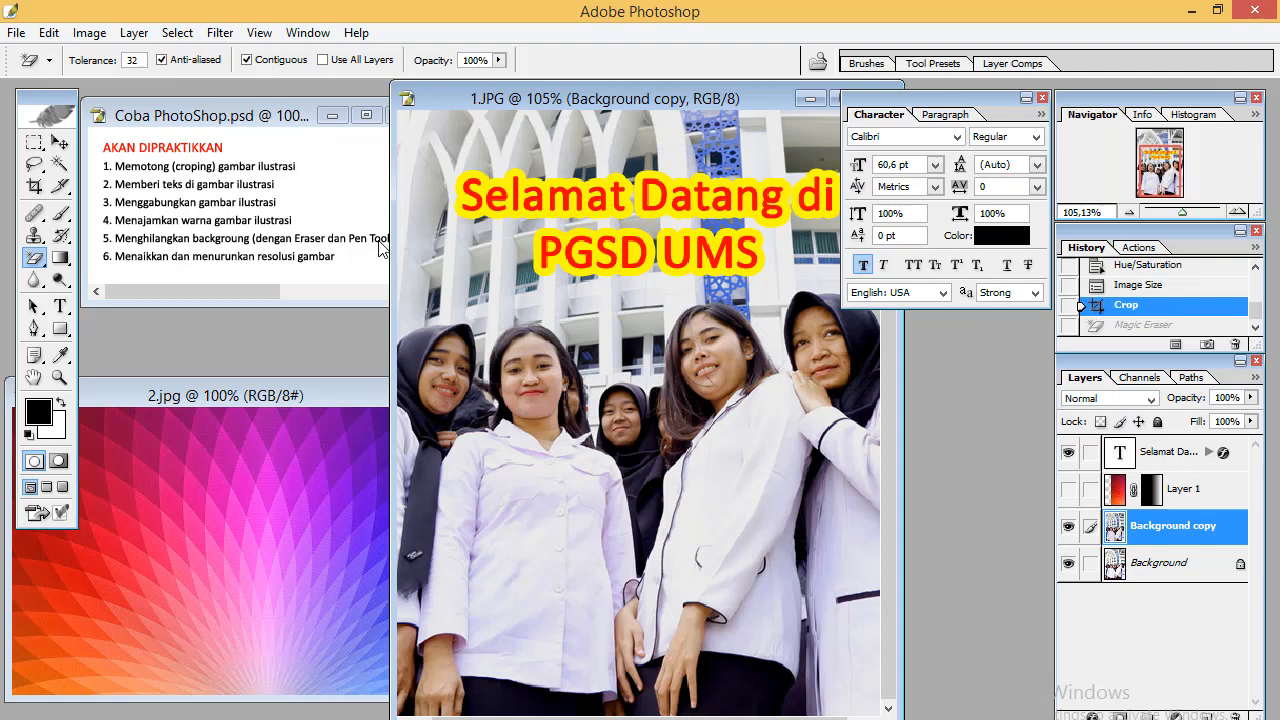
Create a new path with the Pen Tool and place the first anchors beside the central woman's face
{"action": "left_click", "coordinate": [36, 330]}
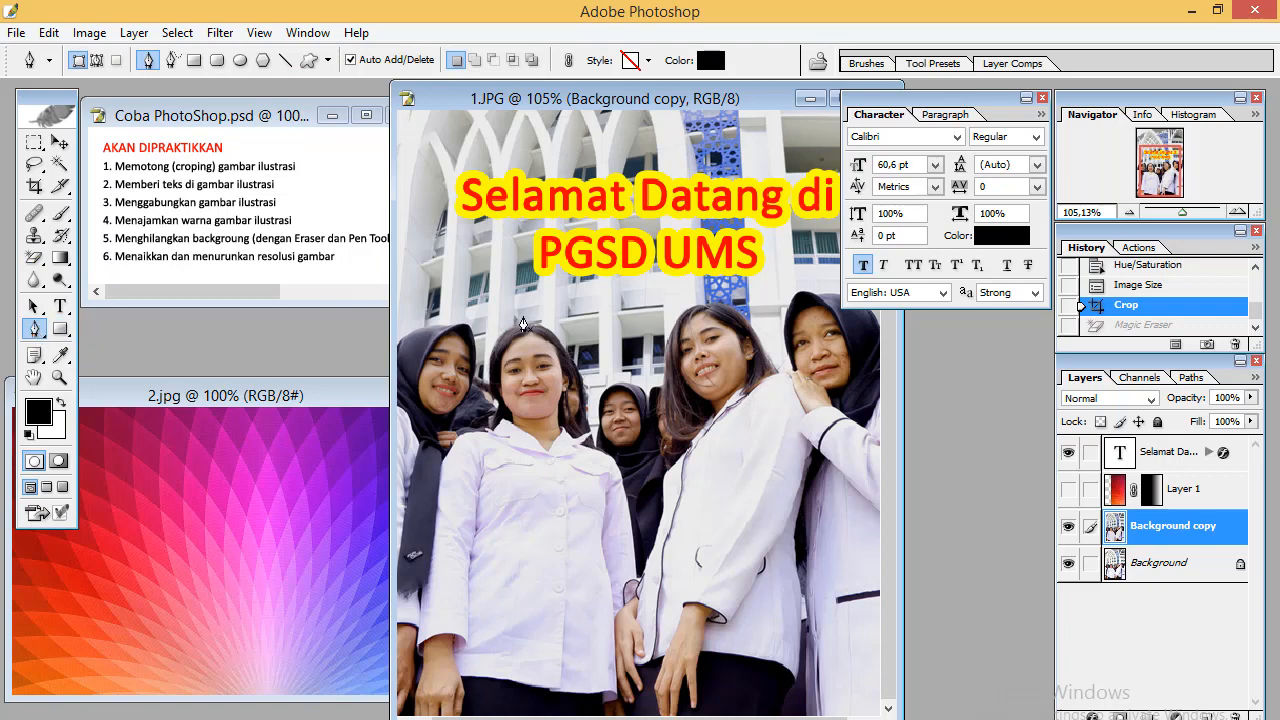
{"action": "left_click", "coordinate": [1190, 378]}
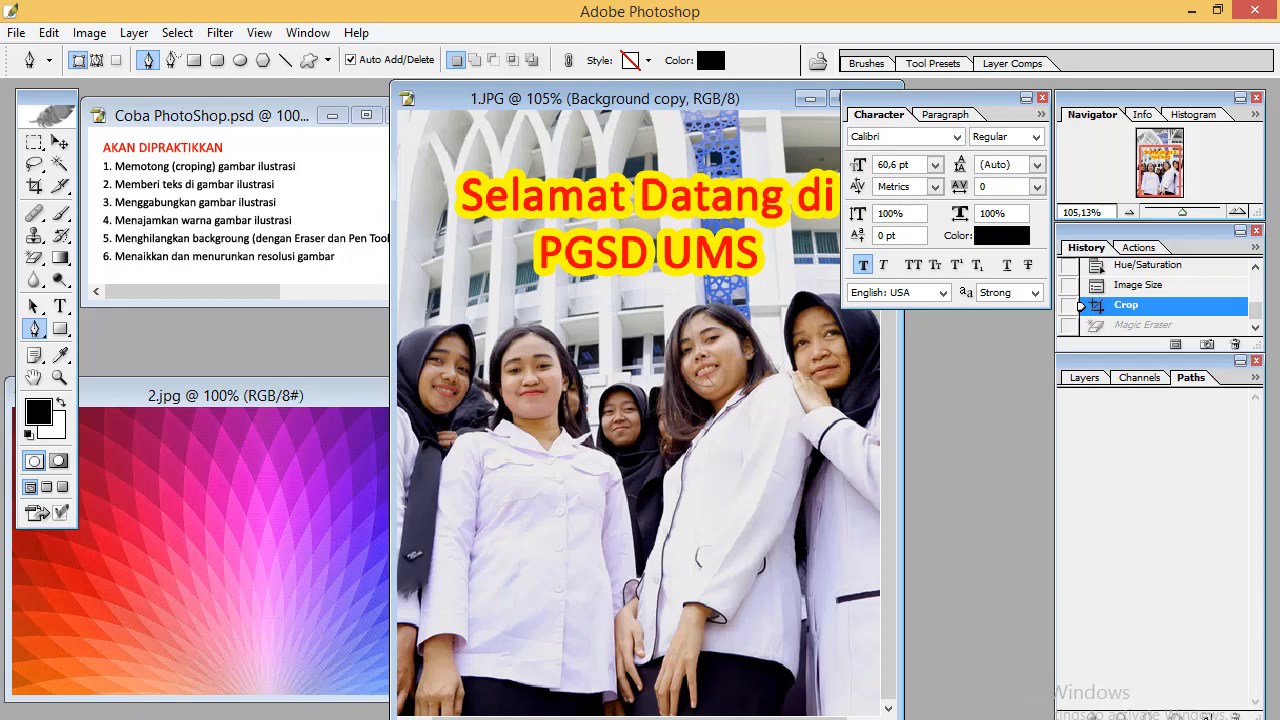
{"action": "left_click", "coordinate": [1208, 716]}
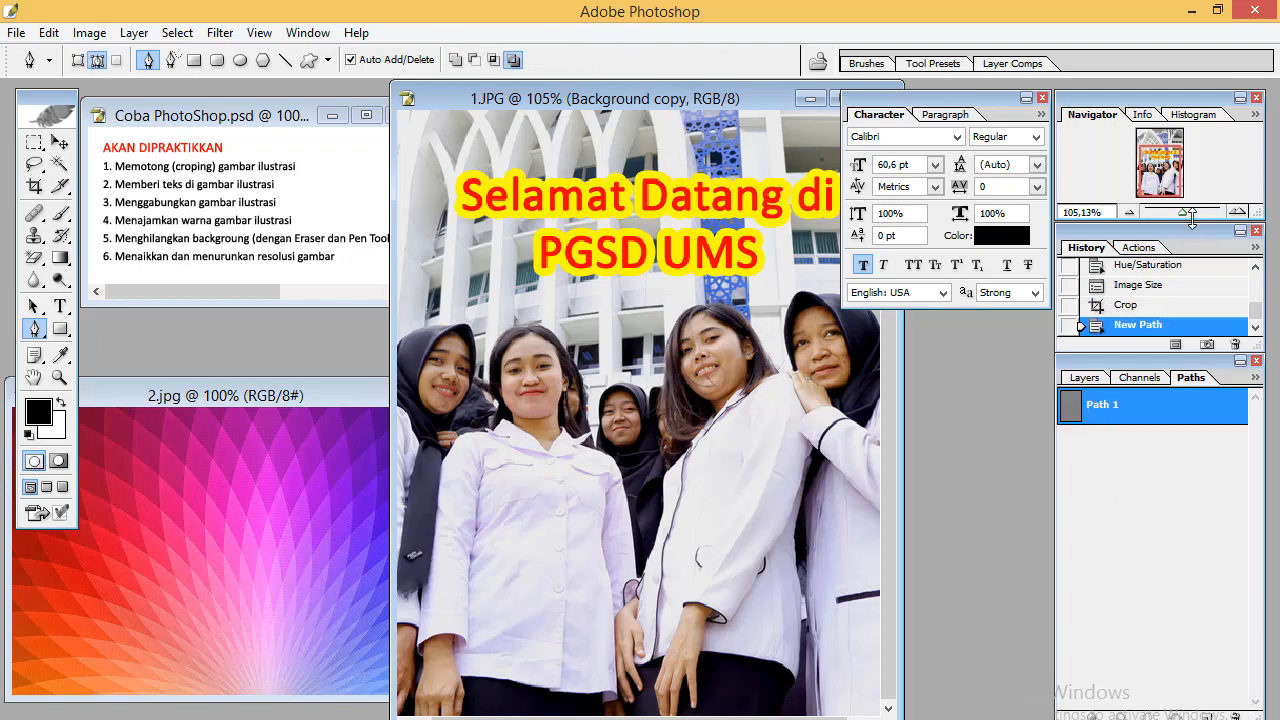
{"action": "left_click_drag", "start_coordinate": [1183, 213], "coordinate": [1189, 213]}
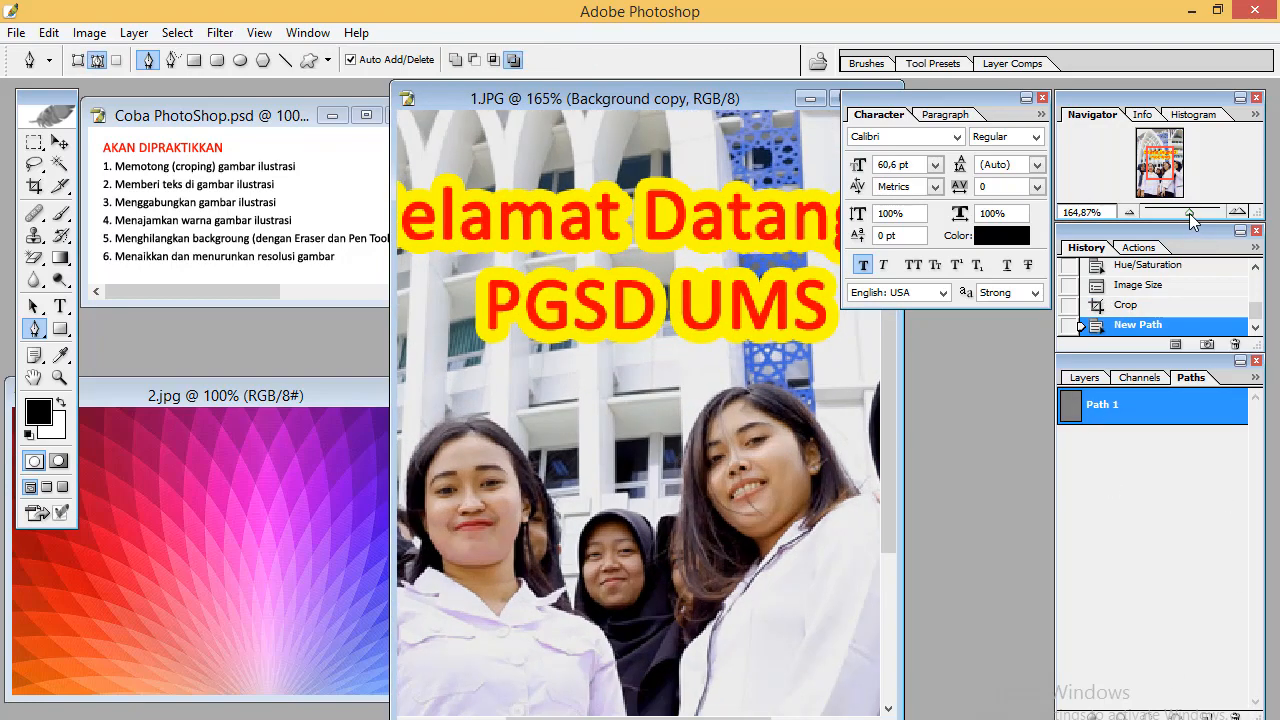
{"action": "left_click_drag", "start_coordinate": [1166, 158], "coordinate": [1158, 165]}
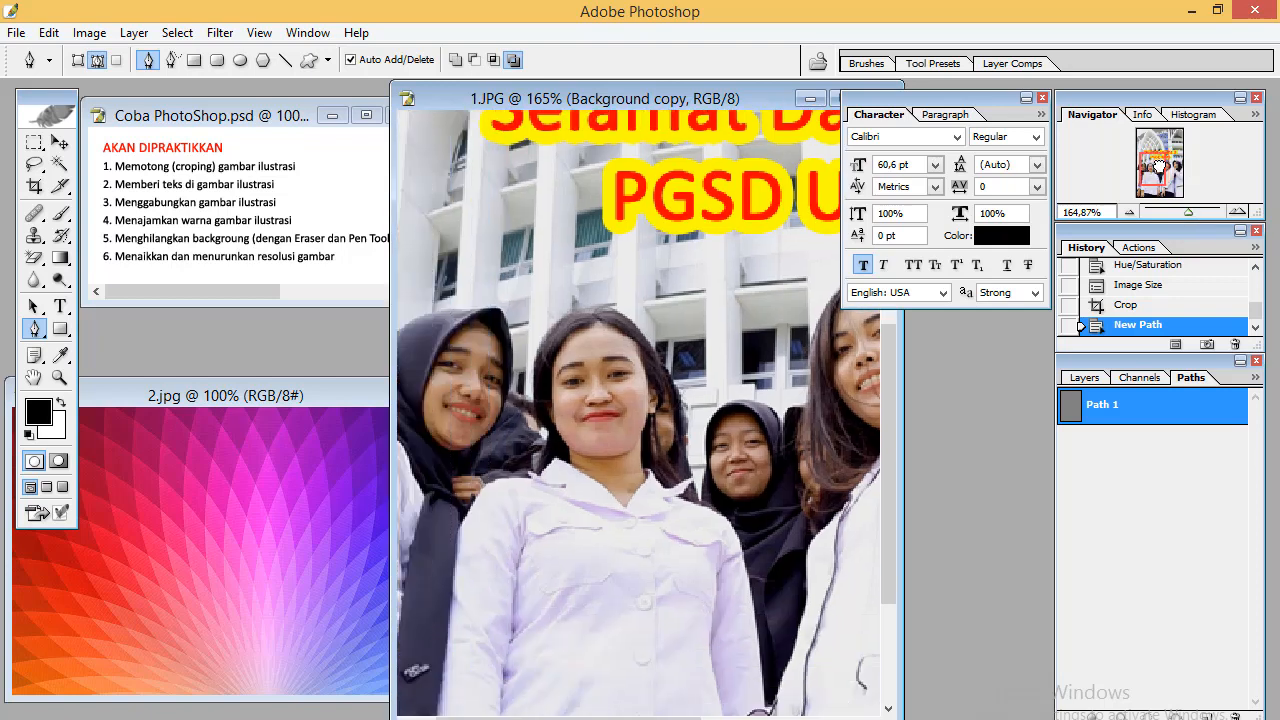
{"action": "left_click", "coordinate": [650, 484]}
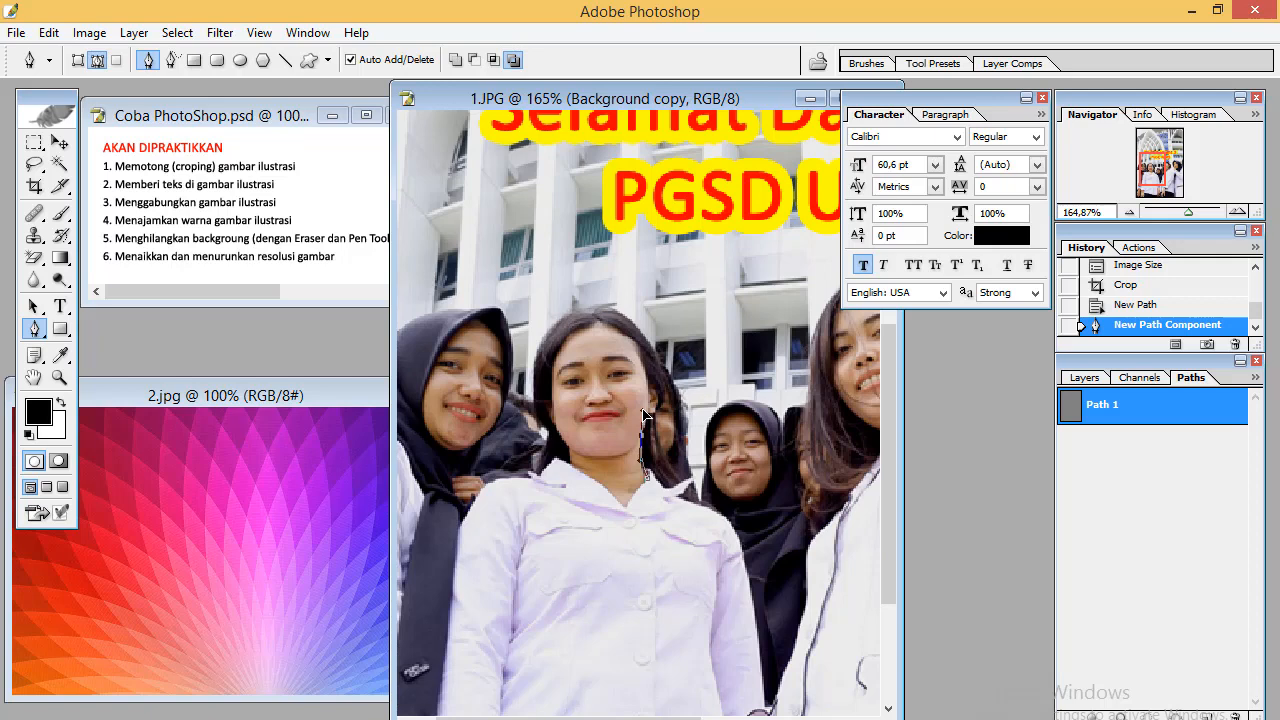
{"action": "left_click_drag", "start_coordinate": [643, 411], "coordinate": [644, 411]}
{"action": "left_click", "coordinate": [642, 436], "text": "alt"}
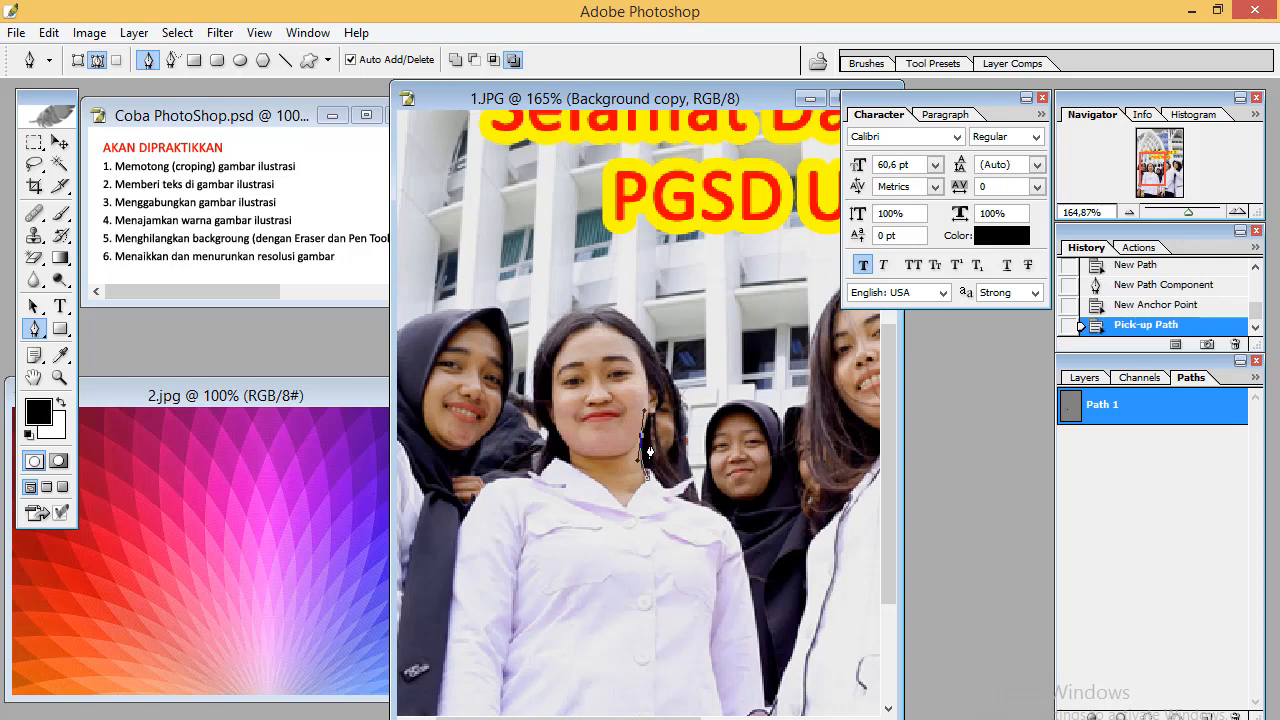
{"action": "left_click", "coordinate": [642, 440]}
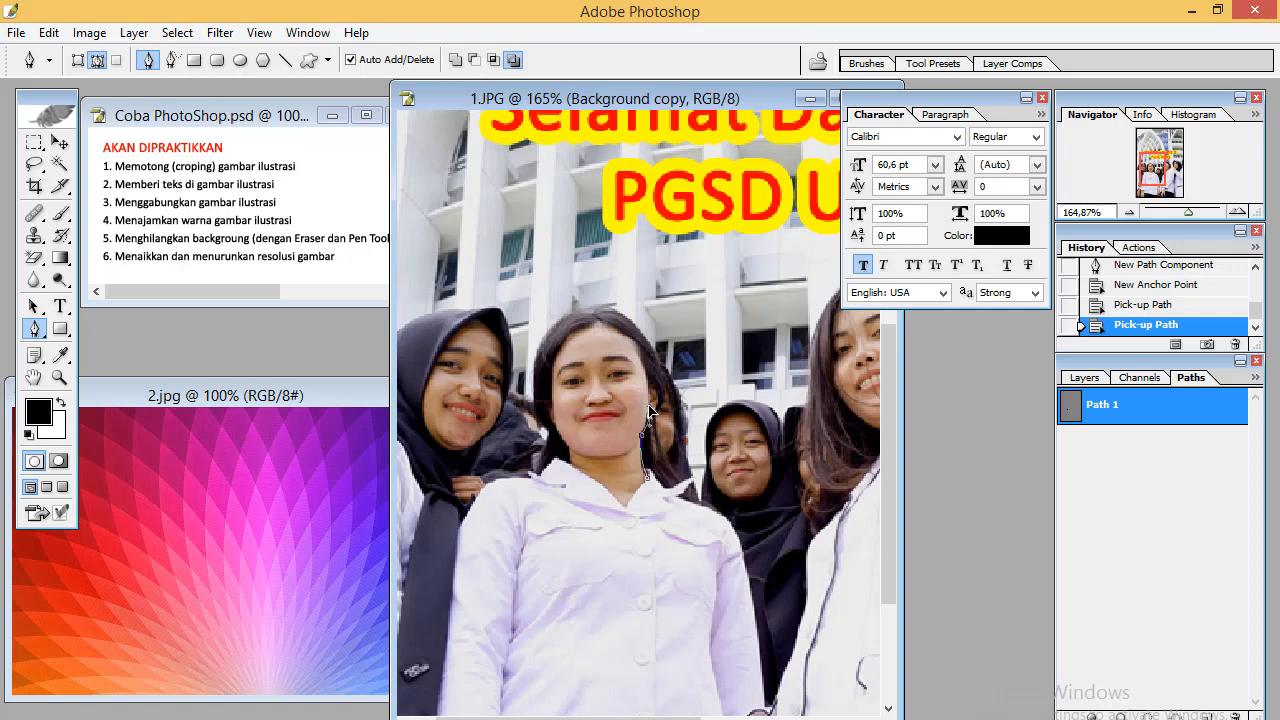
Trace the path around her head and down to her collar, close it, and load it as a selection
{"action": "left_click", "coordinate": [650, 412]}
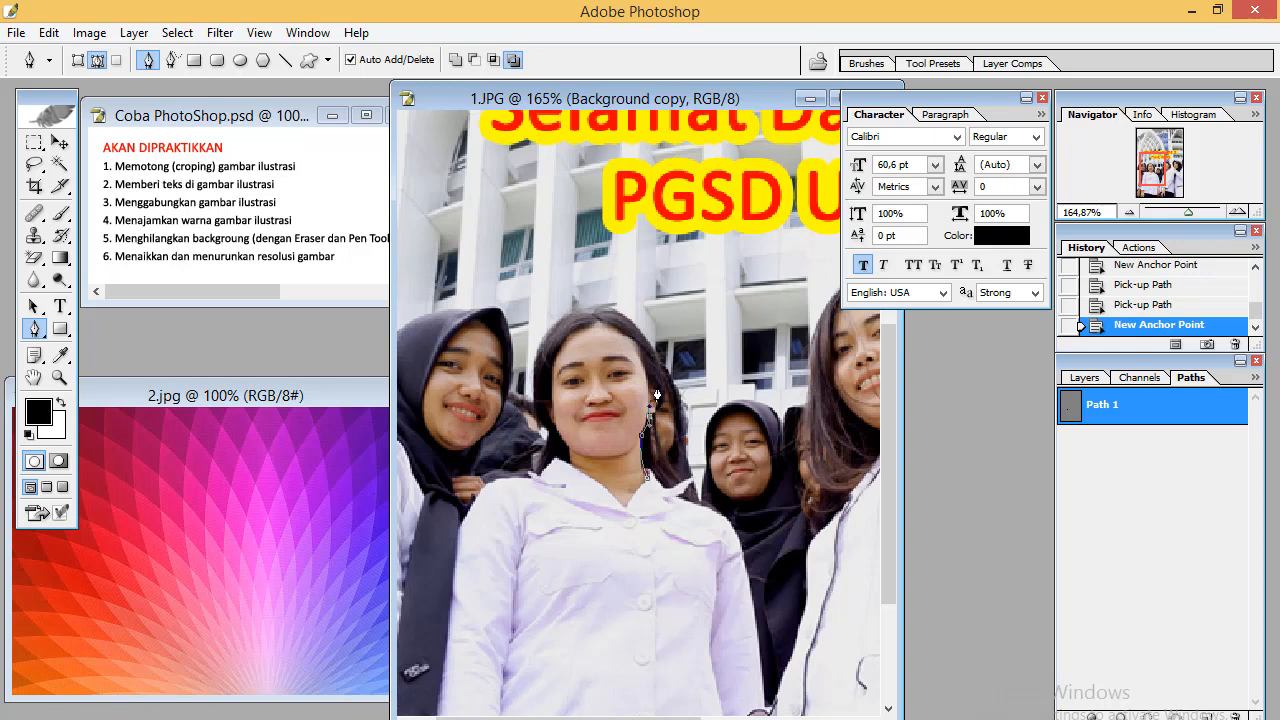
{"action": "left_click", "coordinate": [660, 375]}
{"action": "left_click_drag", "start_coordinate": [660, 380], "coordinate": [551, 335]}
{"action": "left_click_drag", "start_coordinate": [533, 398], "coordinate": [549, 438]}
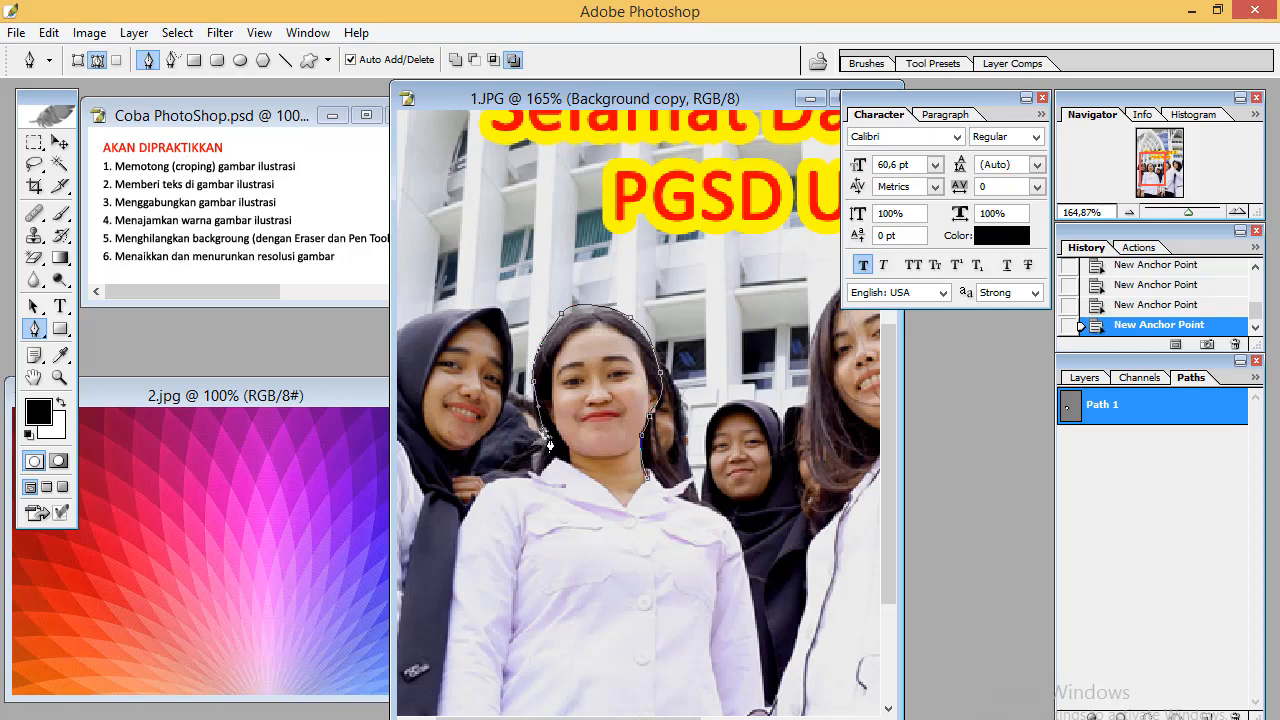
{"action": "left_click", "coordinate": [539, 462]}
{"action": "left_click", "coordinate": [576, 494]}
{"action": "left_click", "coordinate": [625, 505]}
{"action": "left_click", "coordinate": [646, 482]}
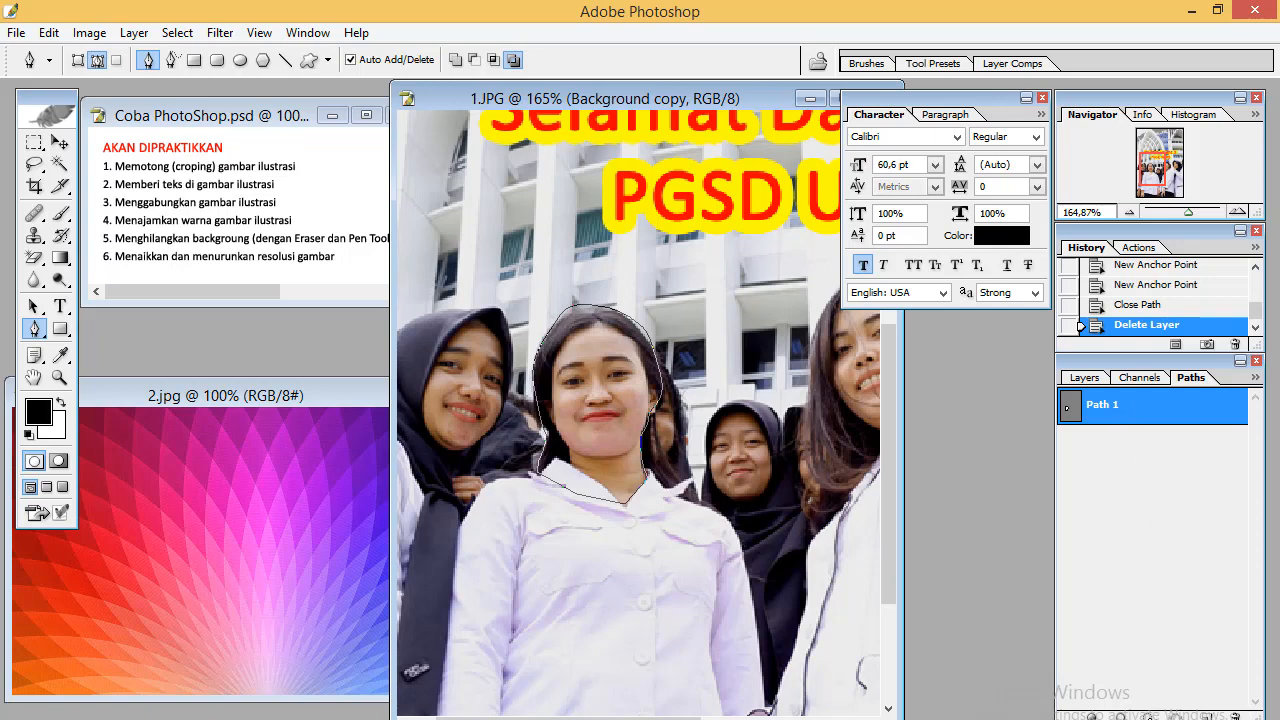
{"action": "key", "text": "ctrl+Return"}
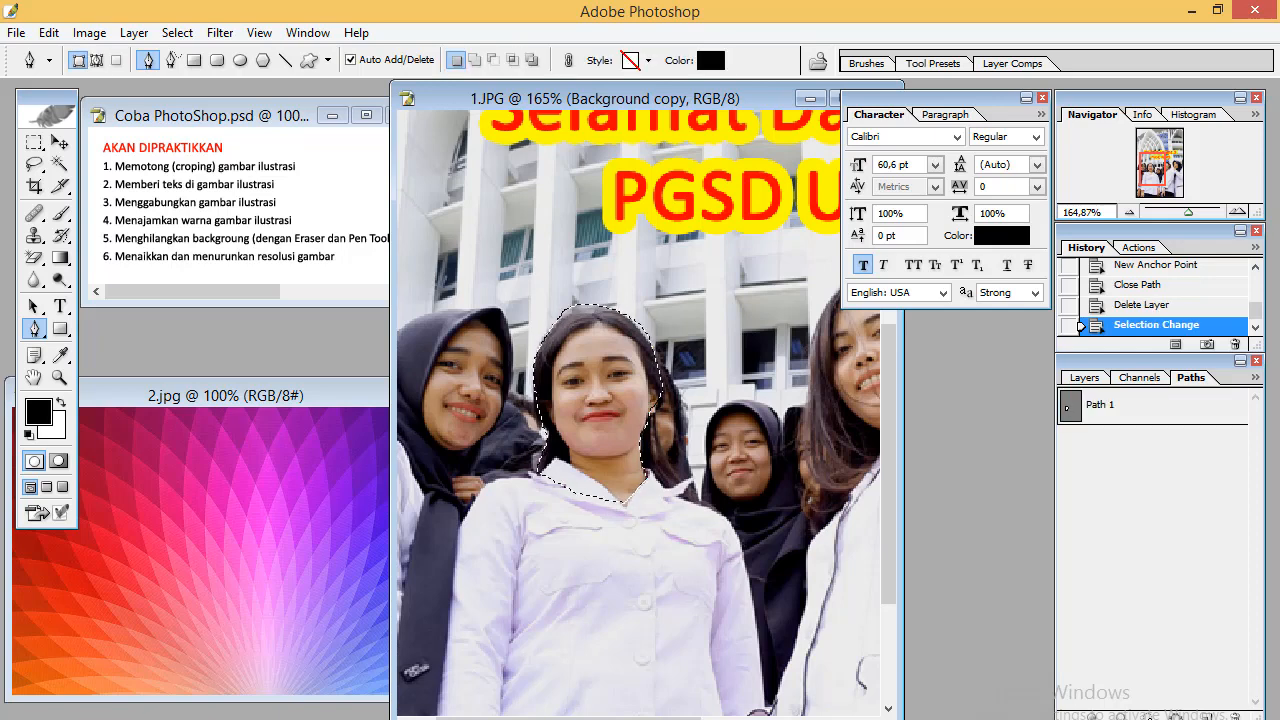
Clear the selected face area on the Background copy layer, then revert to the Selection Change state in History
{"action": "left_click", "coordinate": [1090, 378]}
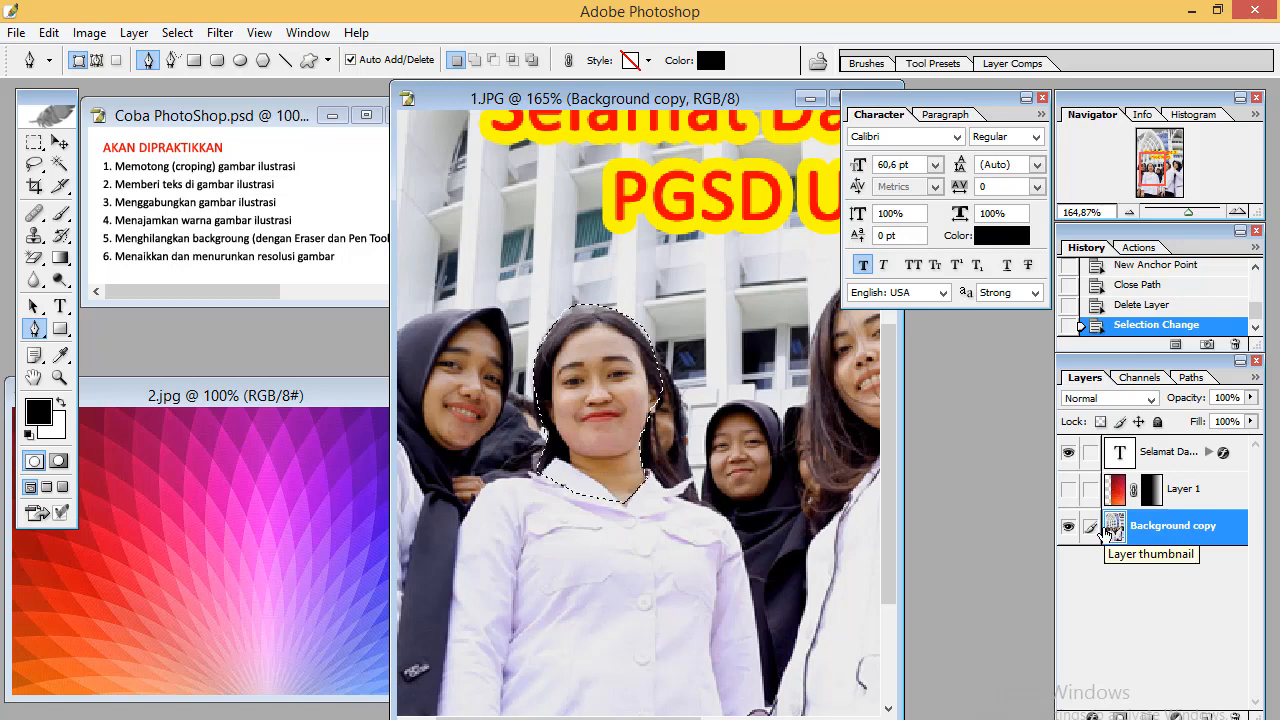
{"action": "key", "text": "Delete"}
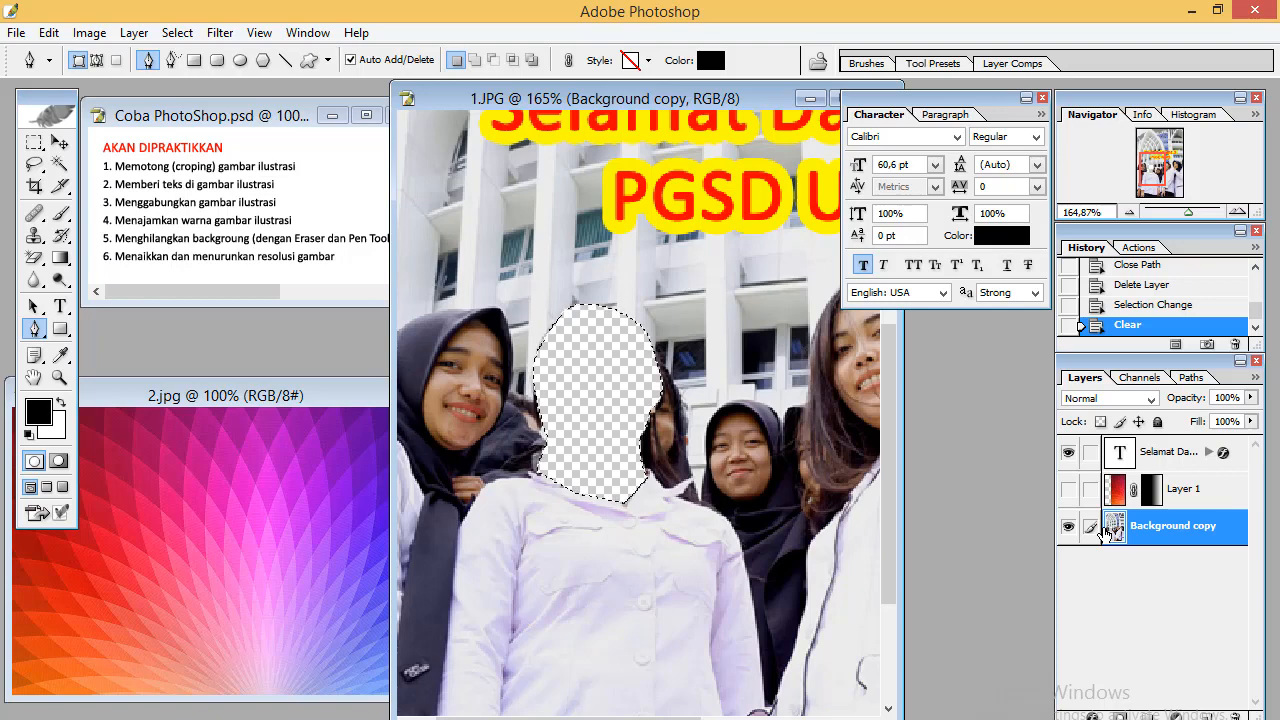
{"action": "left_click", "coordinate": [1152, 306]}
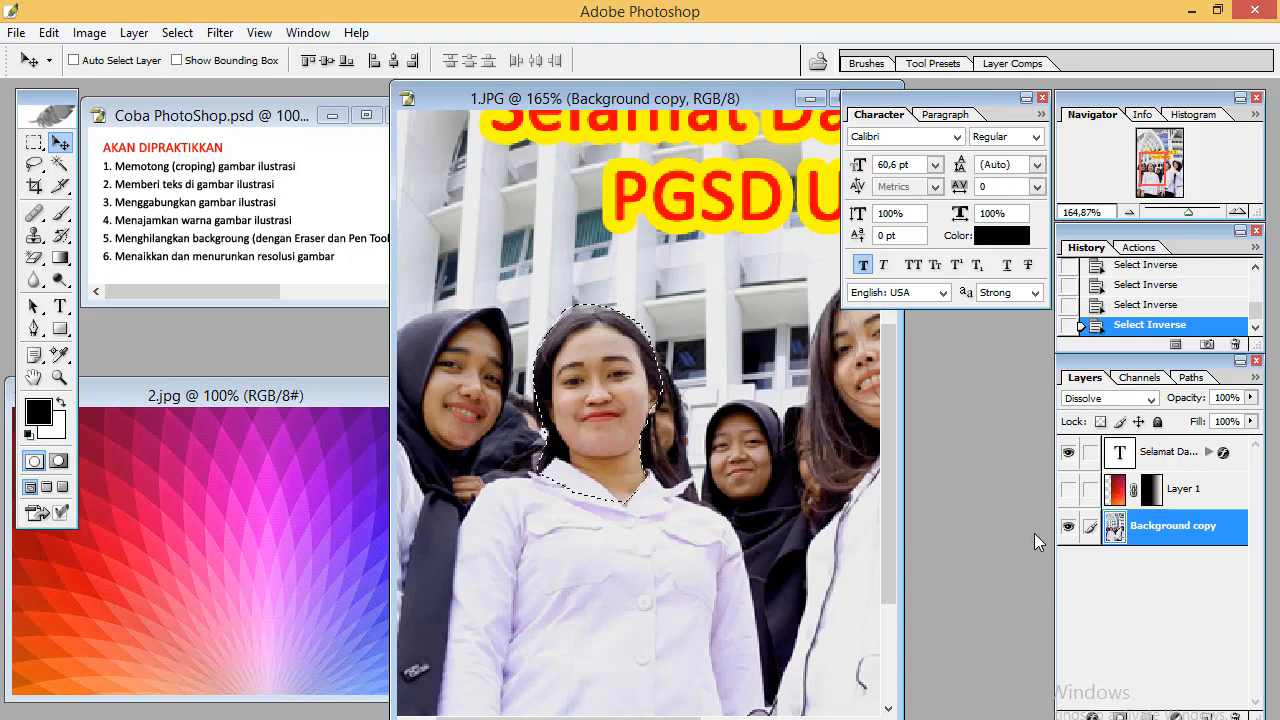
Invert the selection, clear everything around the face, then step History back to the Select Inverse state
{"action": "key", "text": "ctrl+shift+i"}
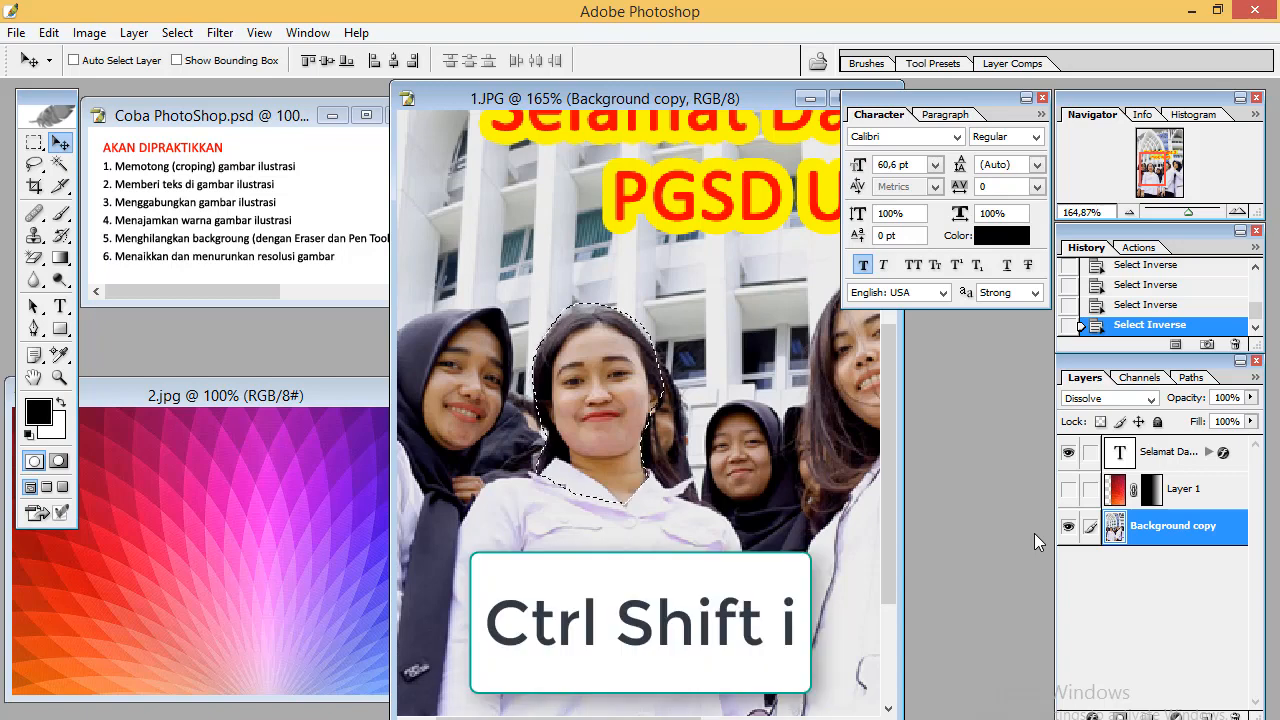
{"action": "key", "text": "Delete"}
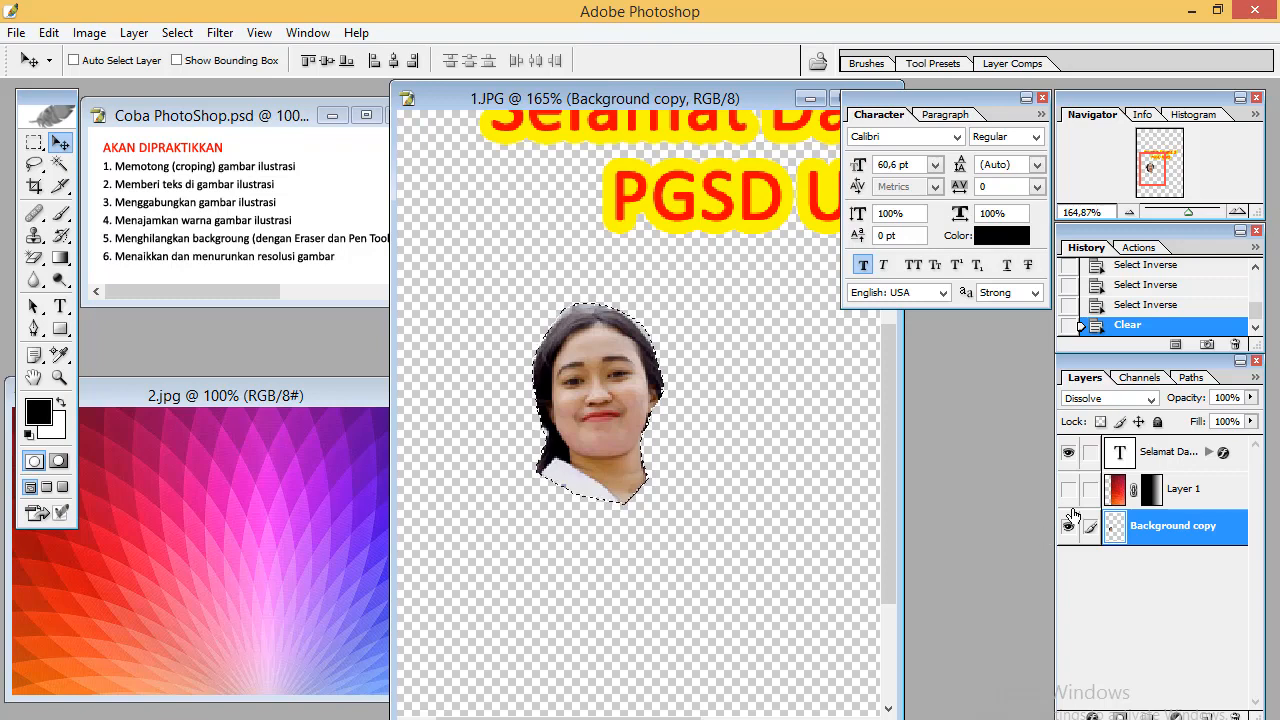
{"action": "left_click", "coordinate": [1131, 308]}
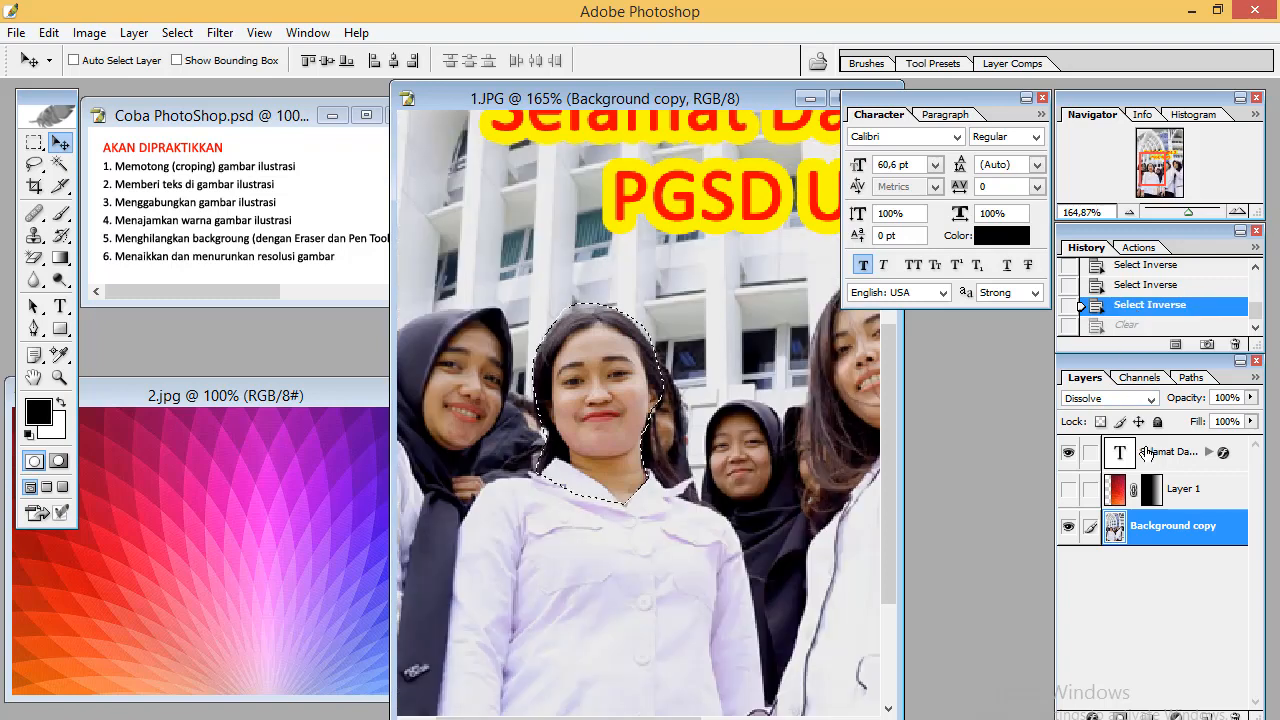
Close the Character panel and return the image view to 100% zoom
{"action": "left_click", "coordinate": [1042, 97]}
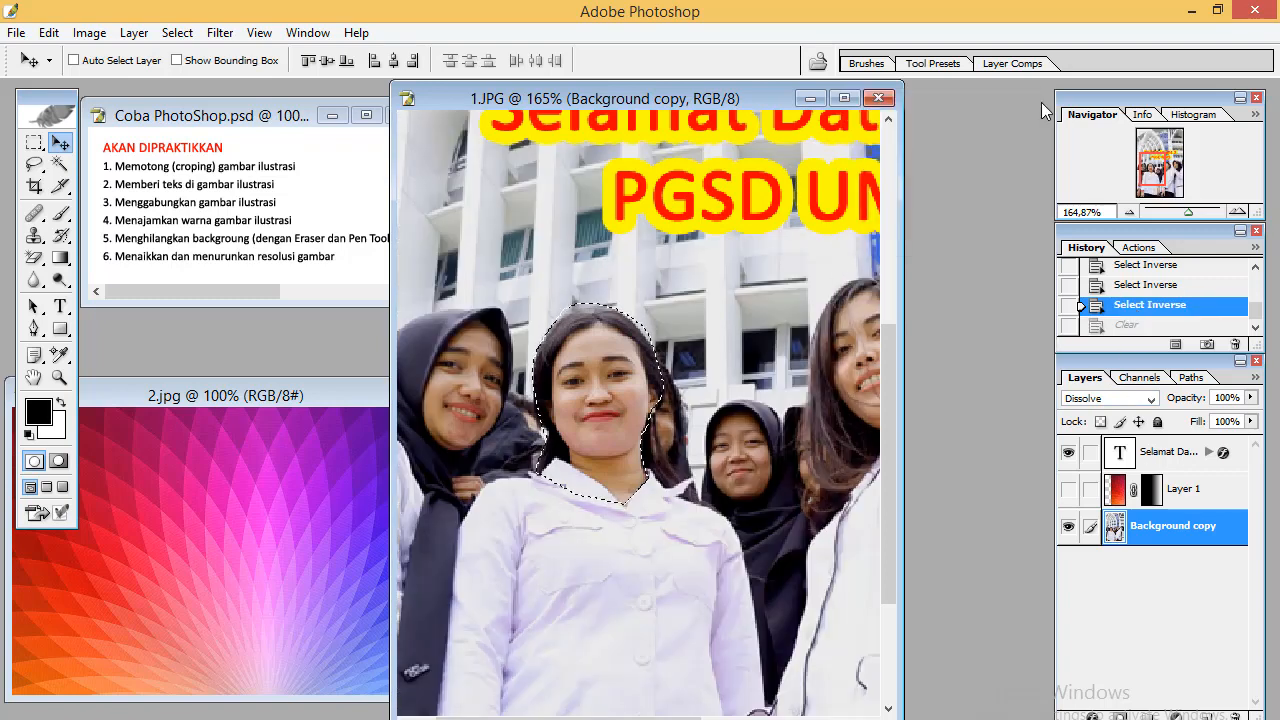
{"action": "left_click_drag", "start_coordinate": [1187, 212], "coordinate": [1182, 211]}
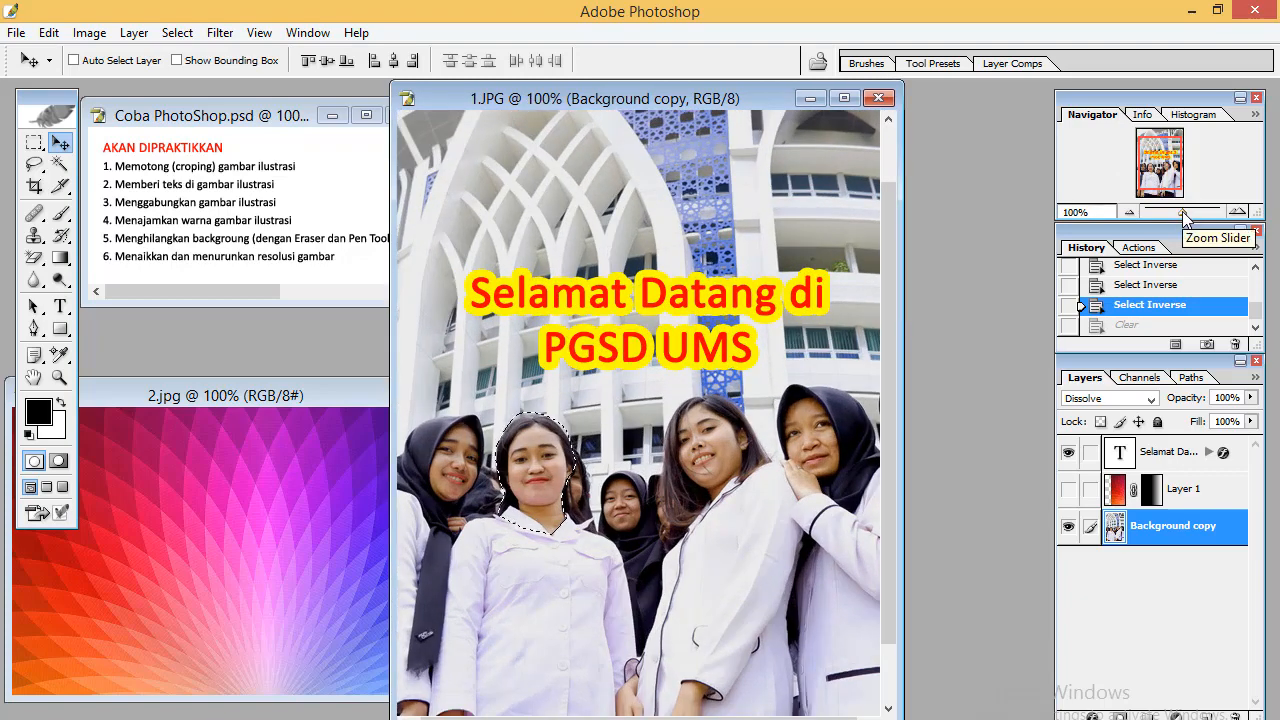